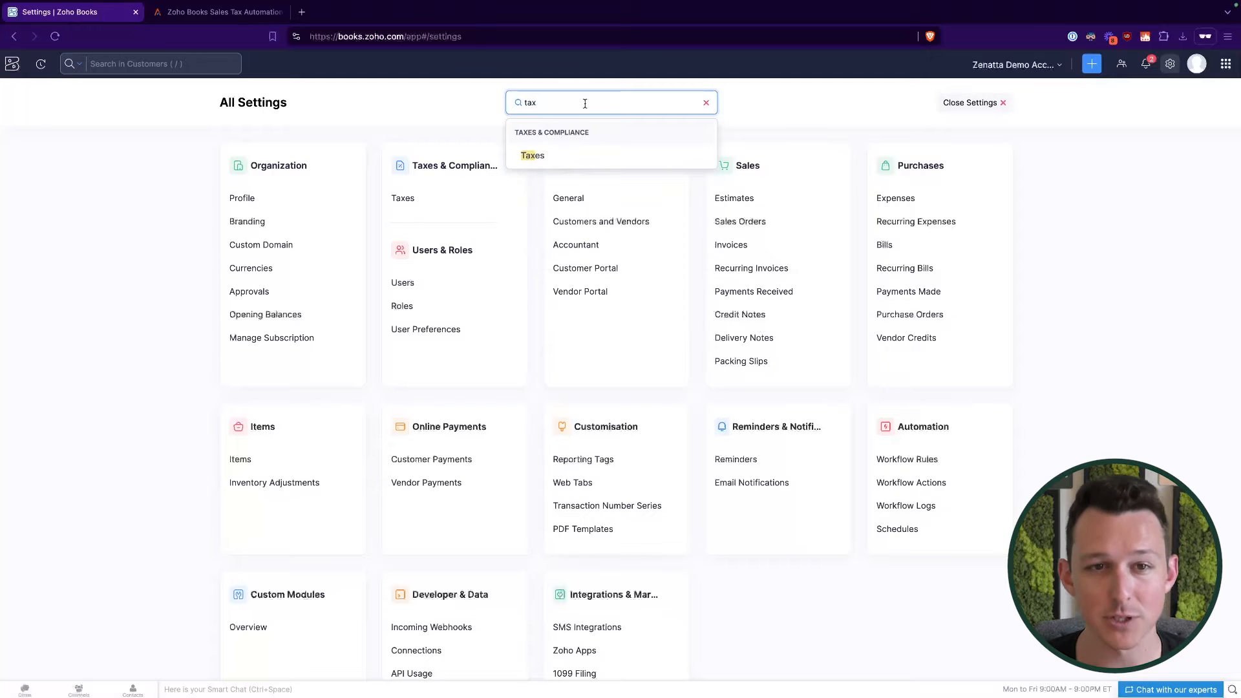
# Open the Taxes settings and read the options for enabling sales tax or integrating with Avalara.
pyautogui.click(459, 130)
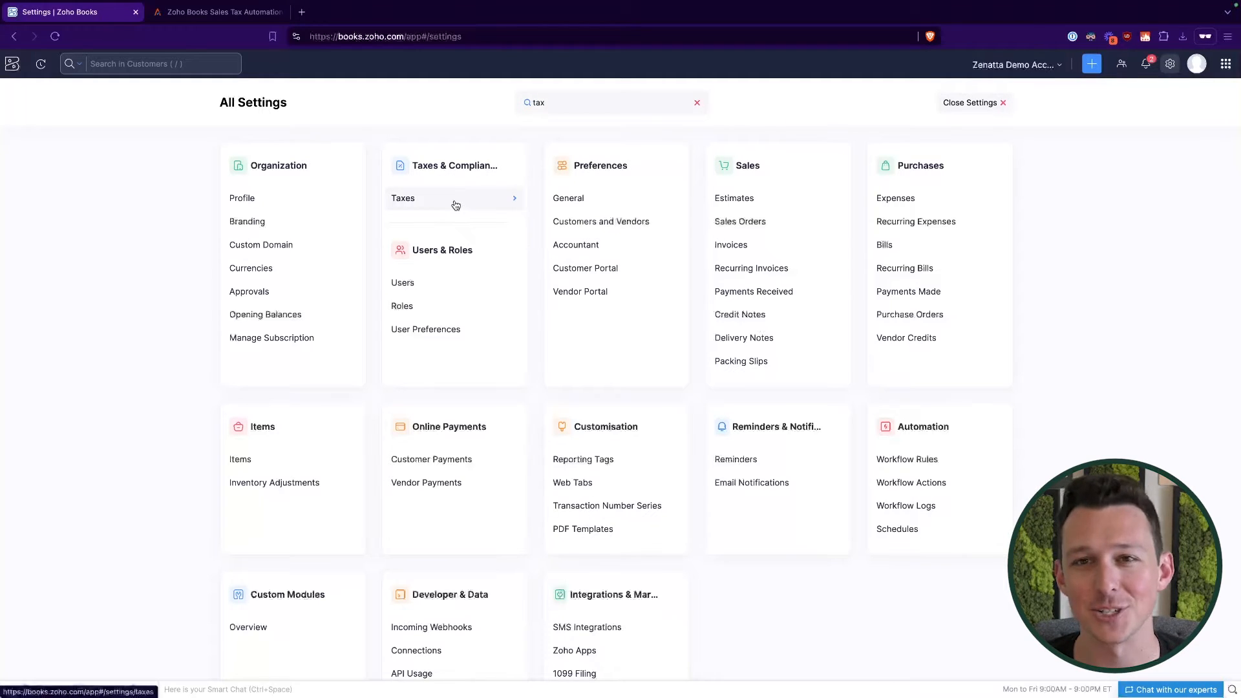
pyautogui.click(424, 205)
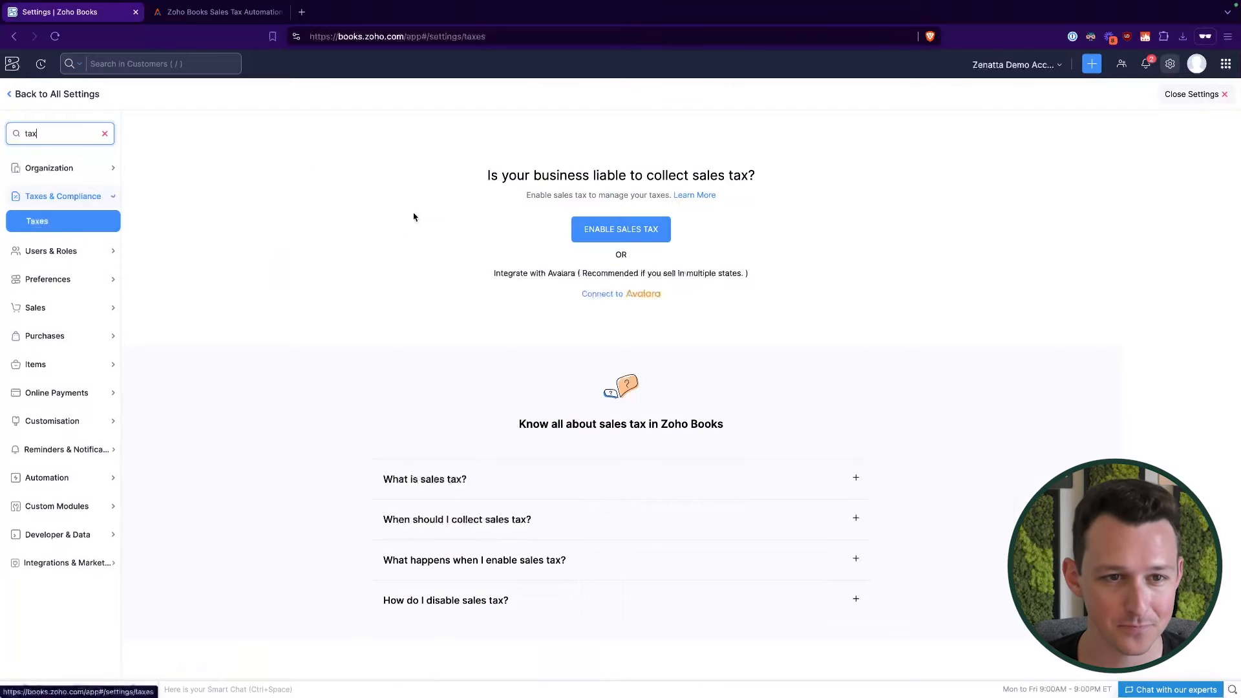
pyautogui.moveTo(485, 181); pyautogui.dragTo(777, 269)
pyautogui.click(696, 242)
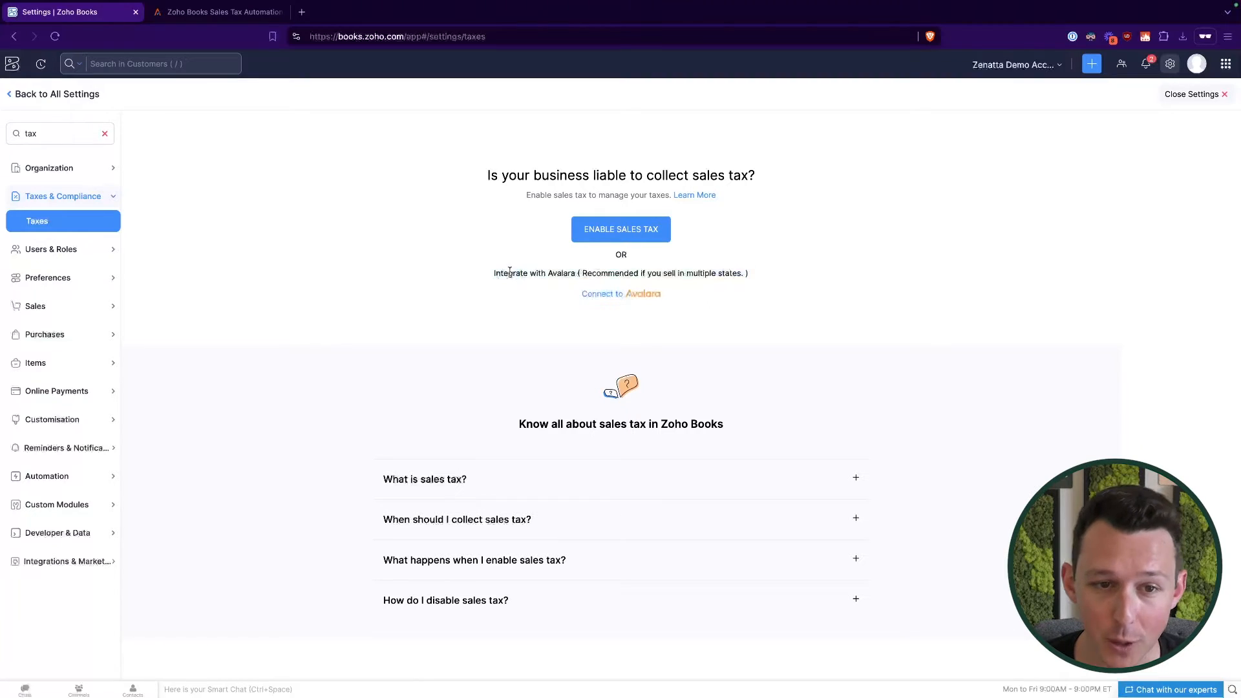
pyautogui.moveTo(548, 273); pyautogui.dragTo(640, 272)
pyautogui.click(418, 232)
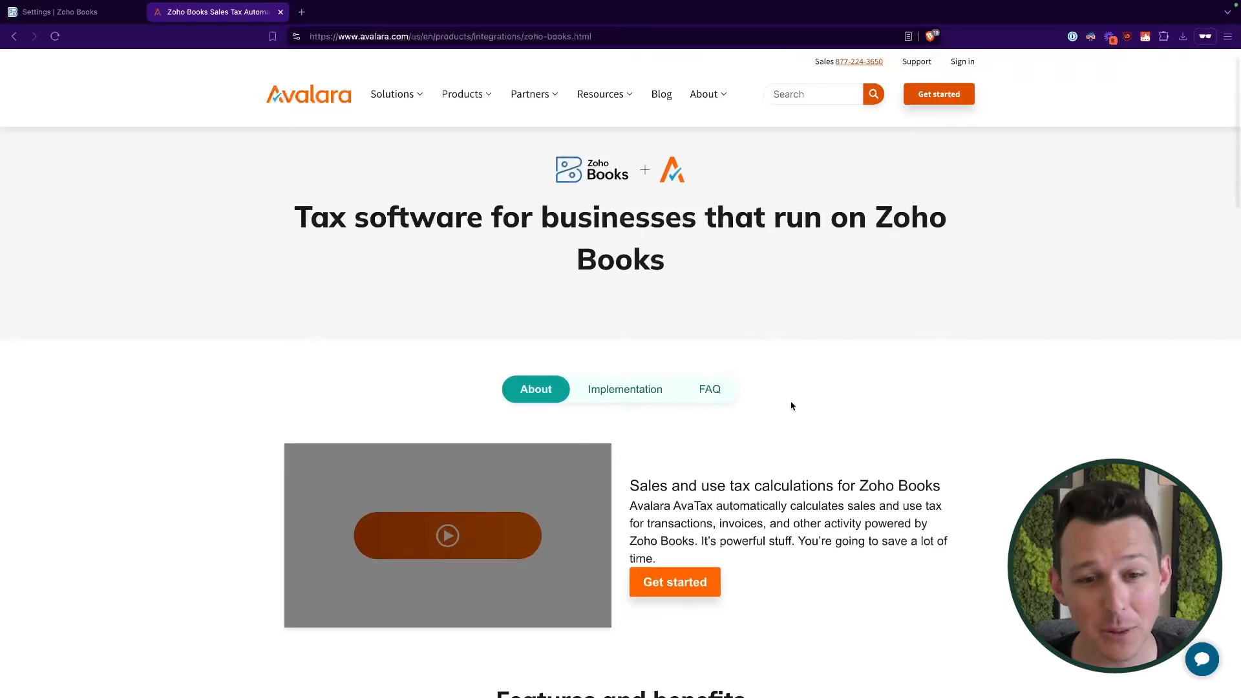
# Look through Avalara's Zoho Books integration page, including the features and benefits and the products it works with.
pyautogui.scroll(-4, 792, 405)
pyautogui.scroll(4, 792, 405)
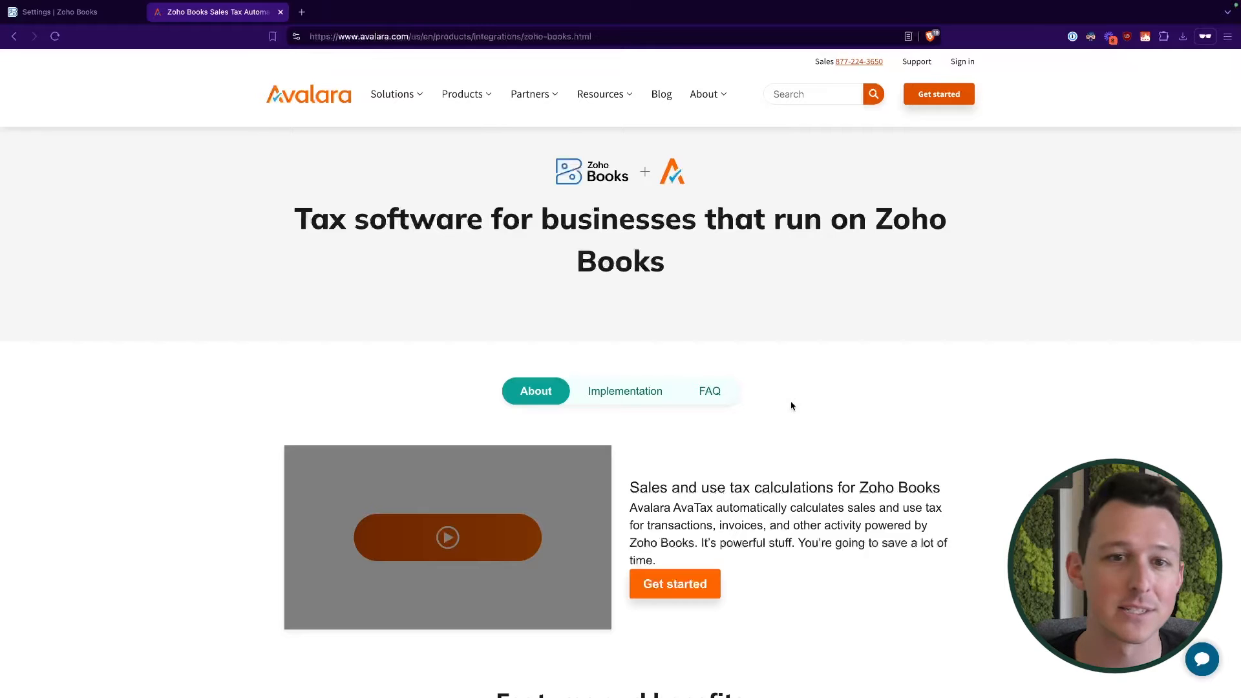
pyautogui.scroll(-8, 791, 406)
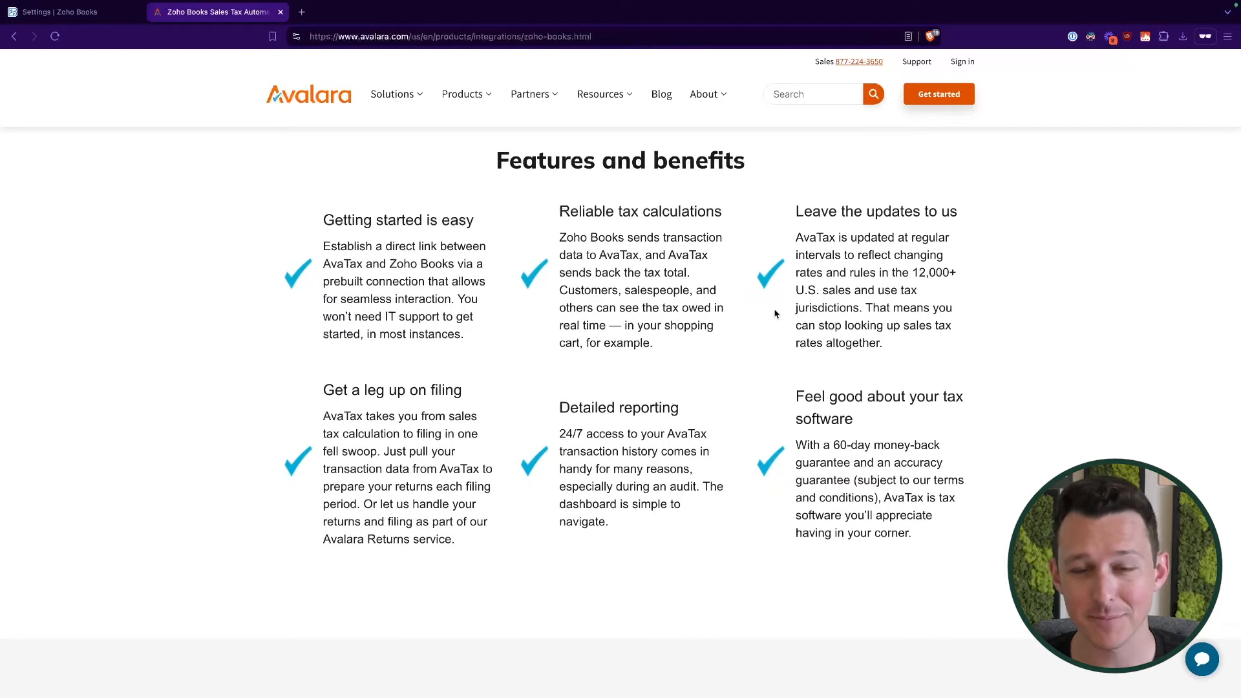
pyautogui.scroll(-1, 776, 315)
pyautogui.scroll(-11, 775, 315)
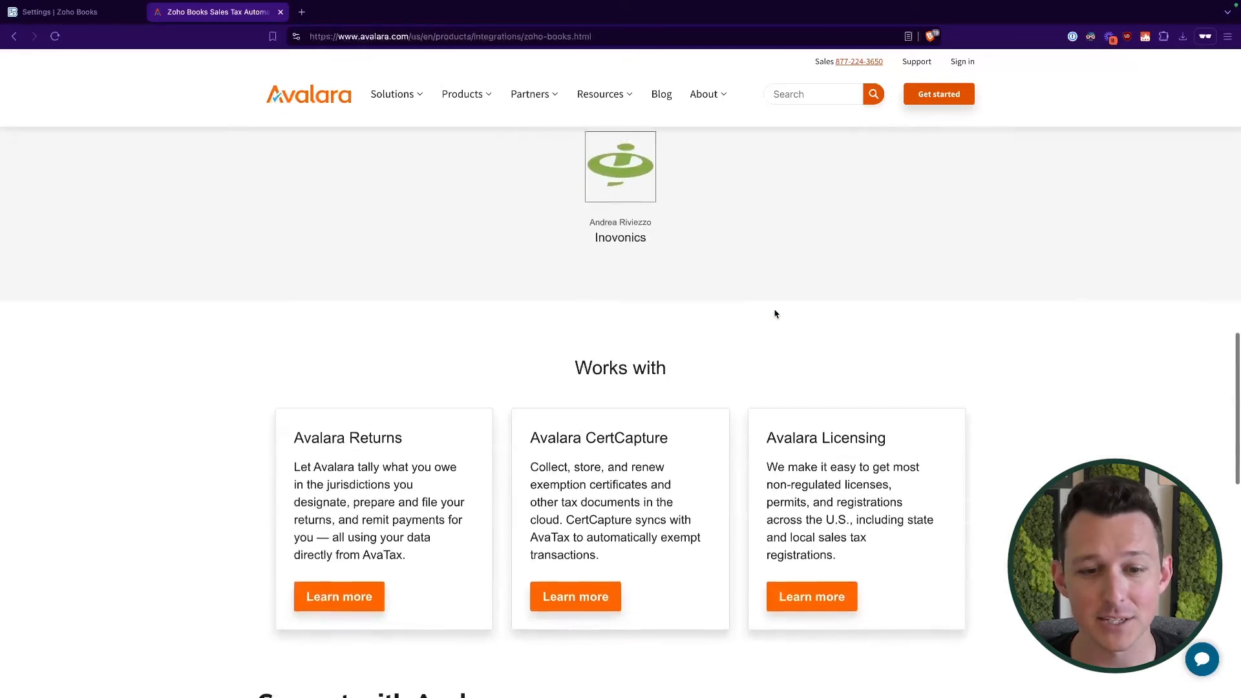
pyautogui.scroll(12, 775, 314)
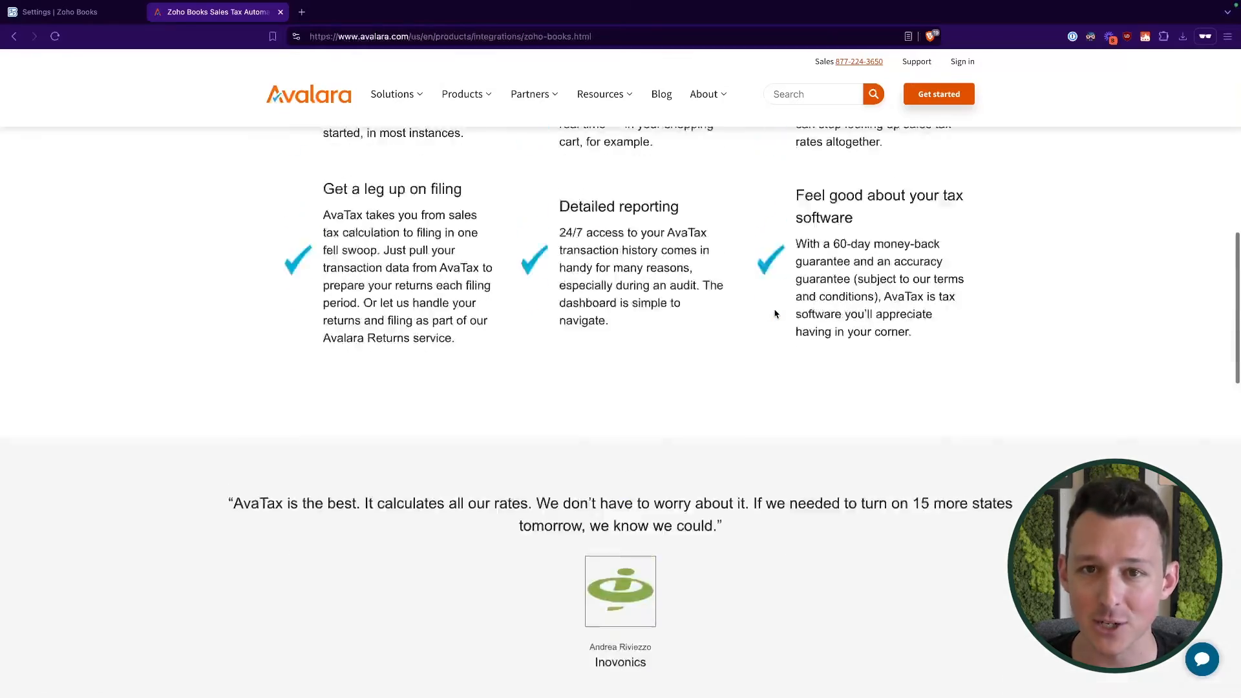
pyautogui.scroll(4, 775, 315)
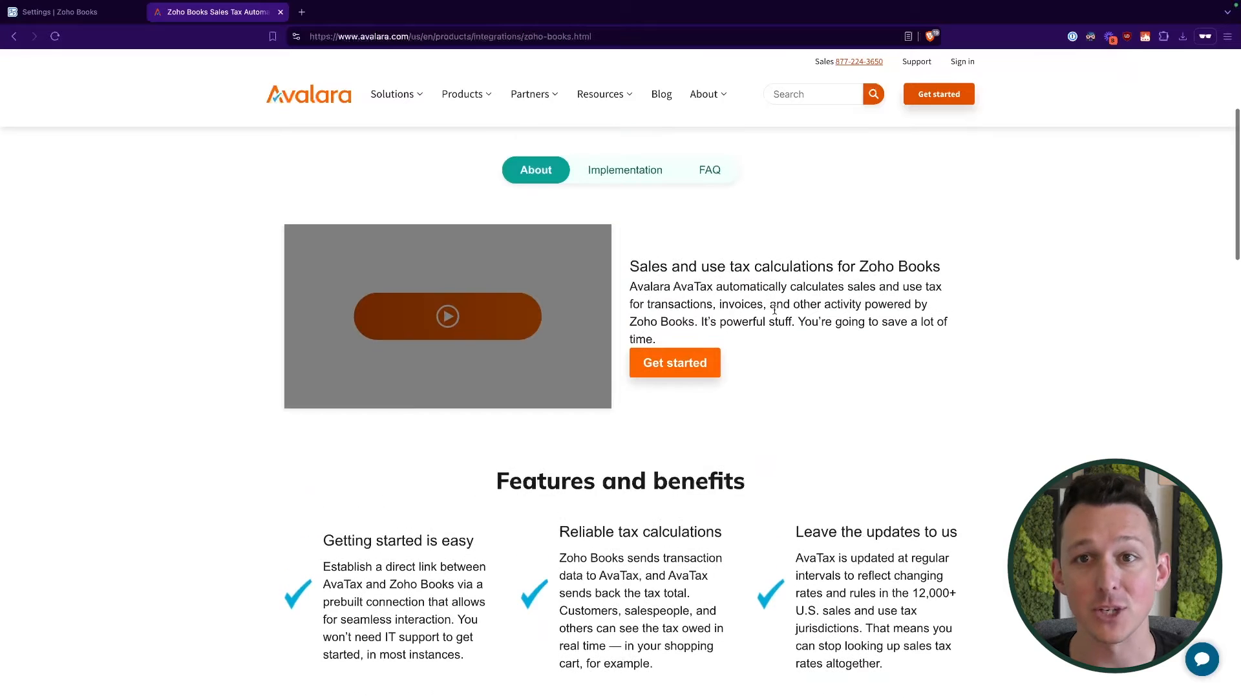
pyautogui.scroll(2, 774, 310)
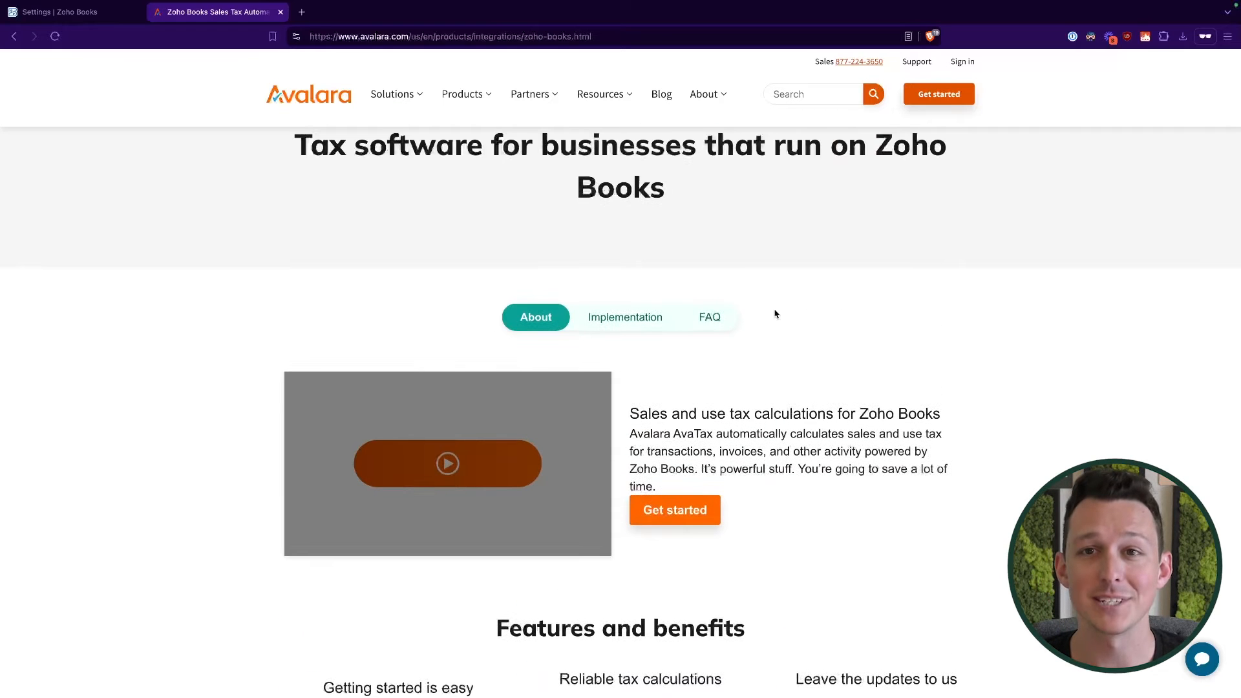
pyautogui.scroll(2, 775, 314)
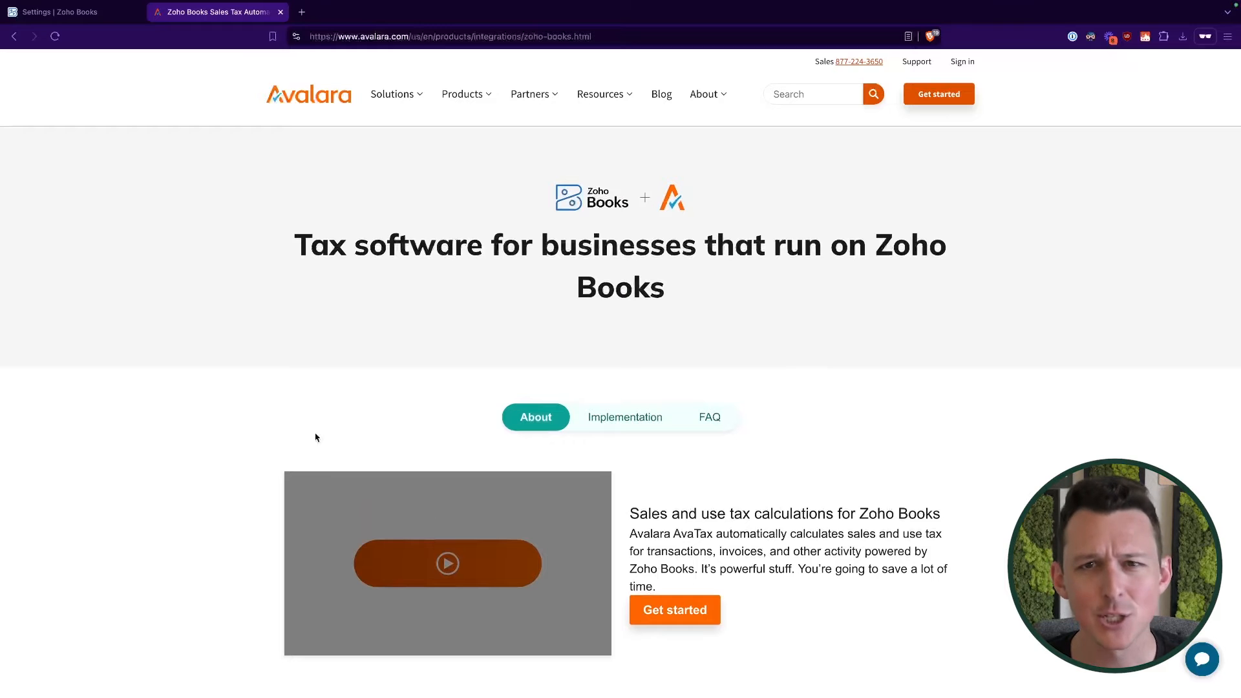
# Return to the Zoho Books tax settings, close the Avalara page and enable sales tax.
pyautogui.click(77, 11)
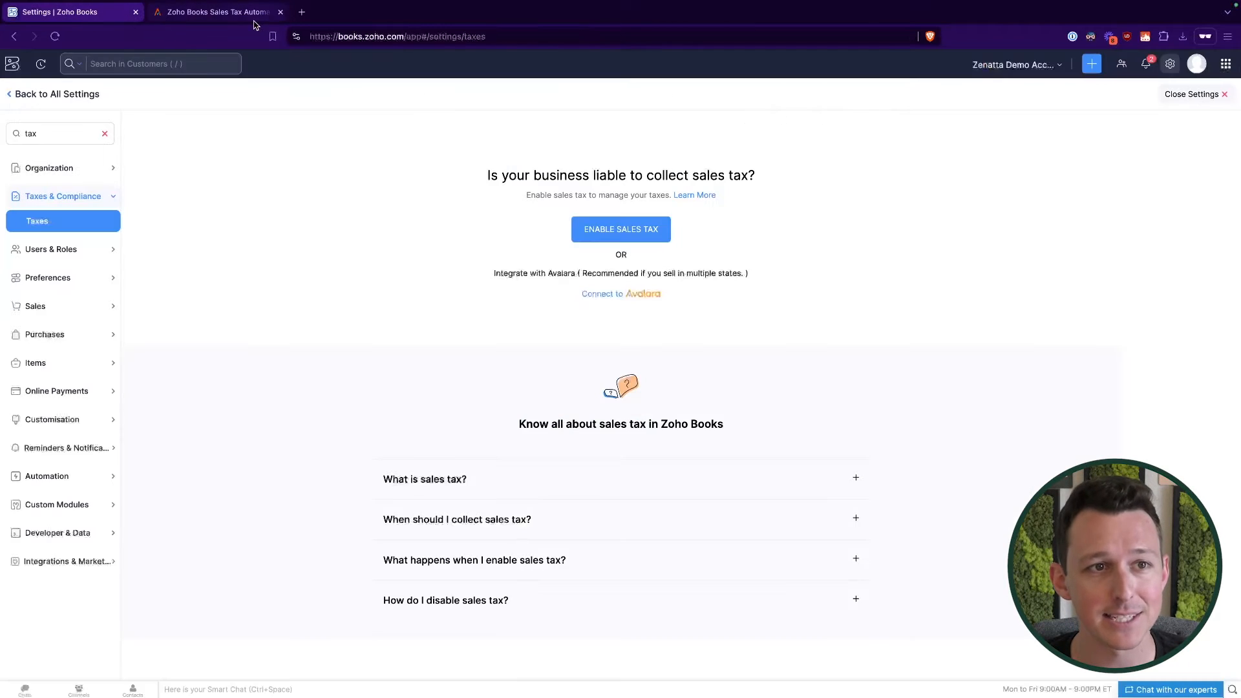
pyautogui.click(281, 13)
pyautogui.moveTo(582, 270); pyautogui.dragTo(761, 274)
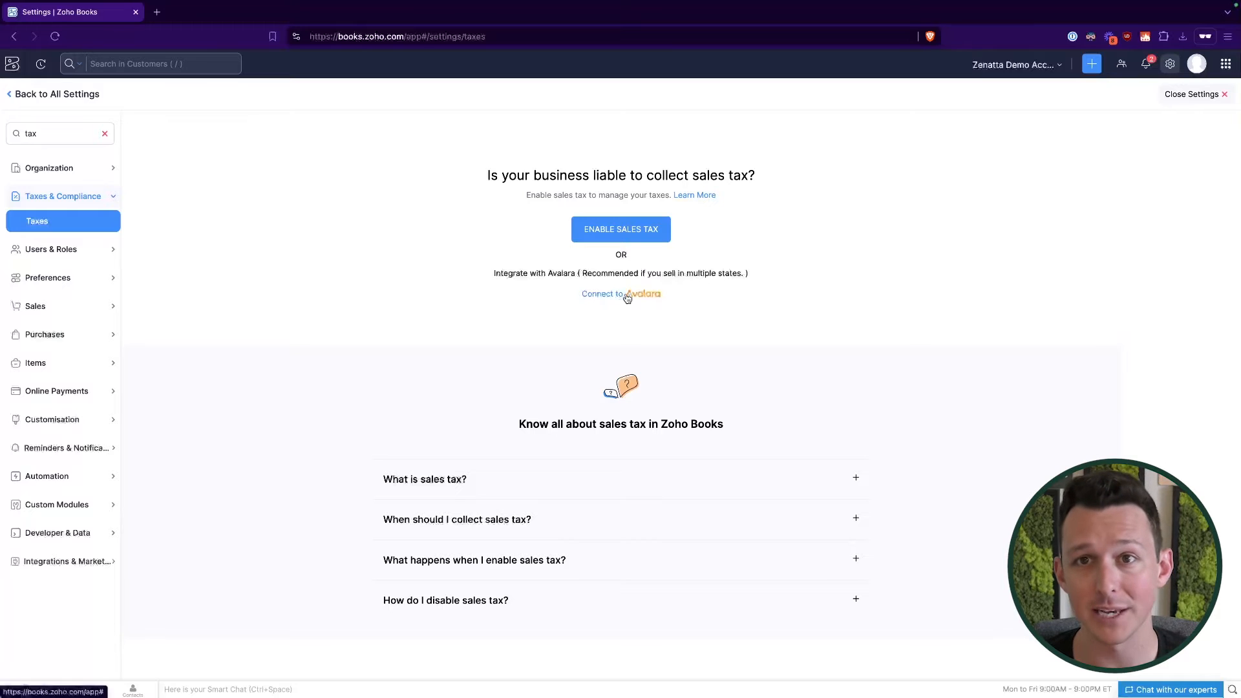
pyautogui.click(607, 231)
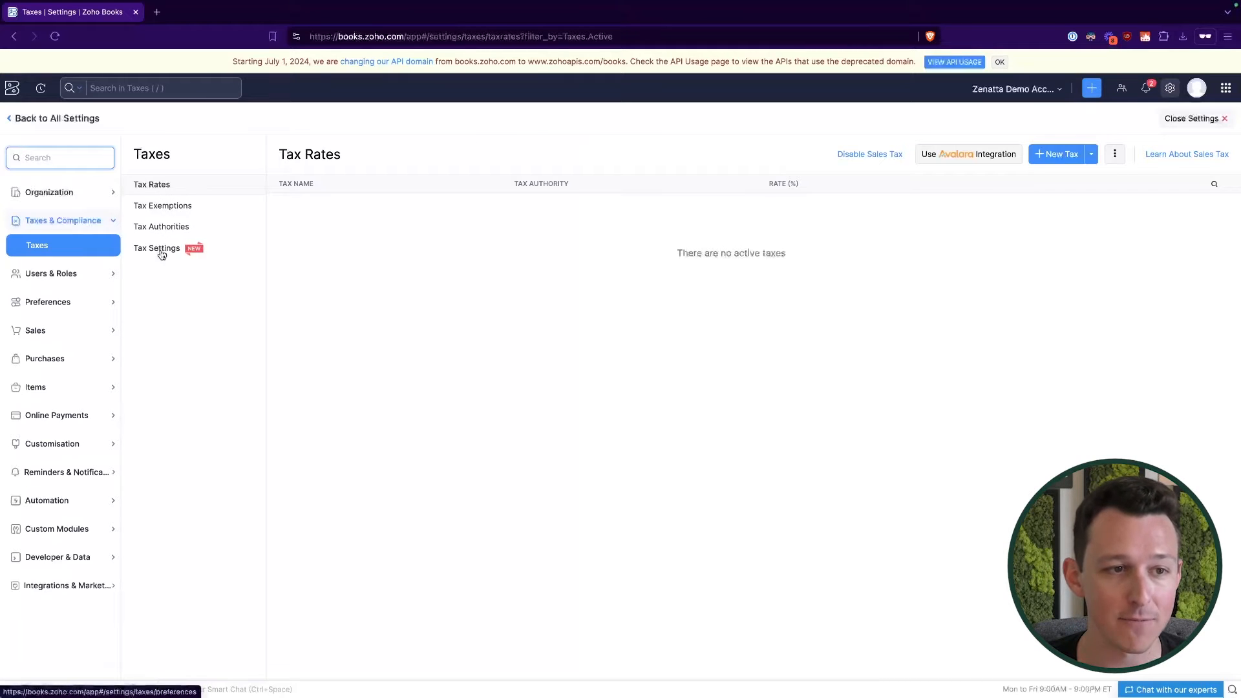
# Review the Tax Exemptions, Tax Authorities and Tax Settings pages, including the tax override option for sales transactions.
pyautogui.click(167, 208)
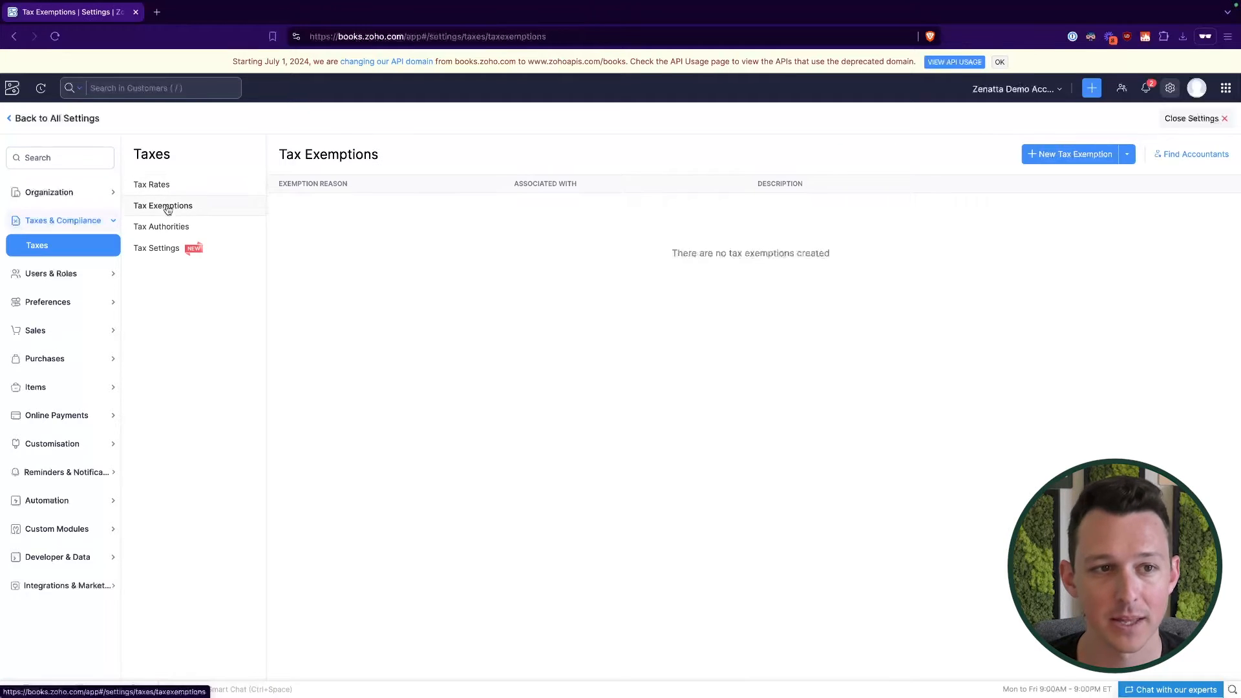
pyautogui.click(161, 229)
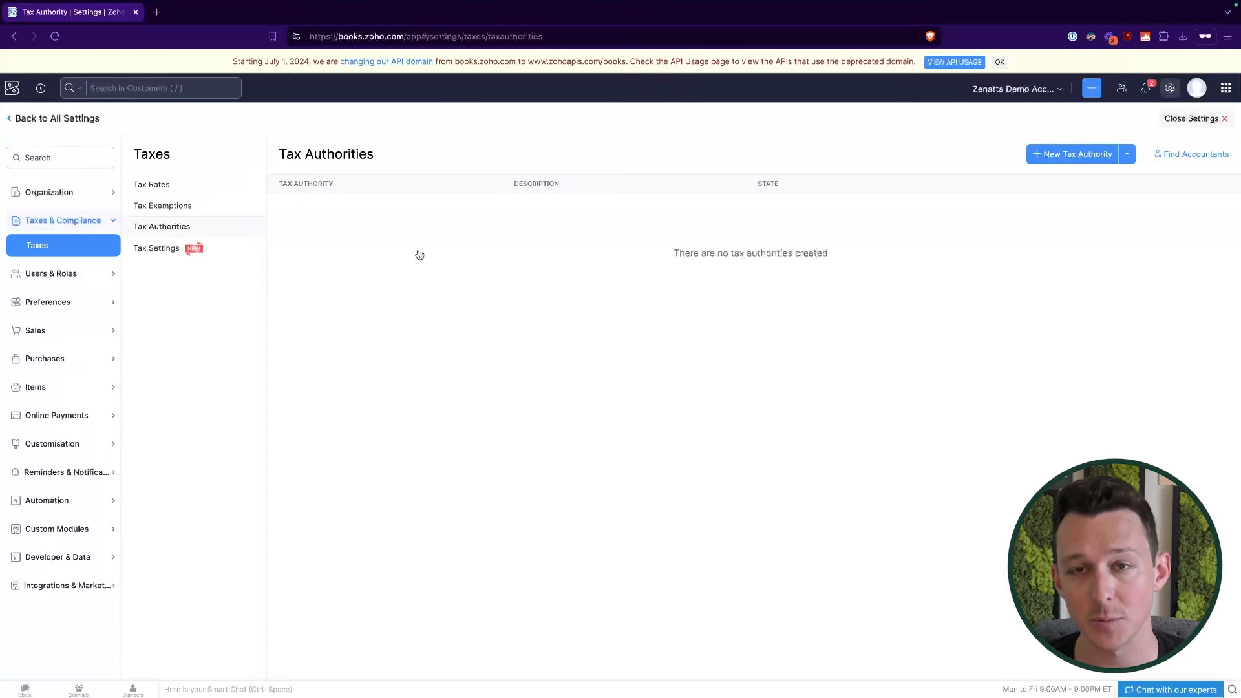
pyautogui.click(162, 249)
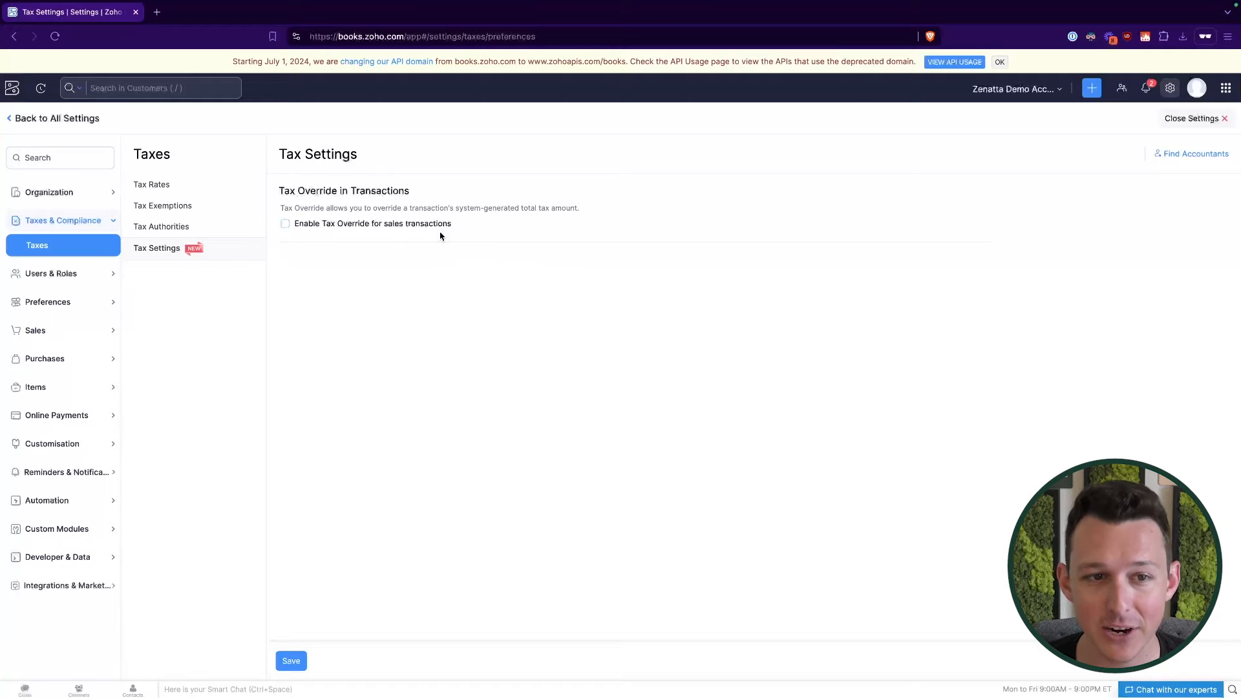
pyautogui.moveTo(280, 192); pyautogui.dragTo(521, 235)
pyautogui.click(487, 276)
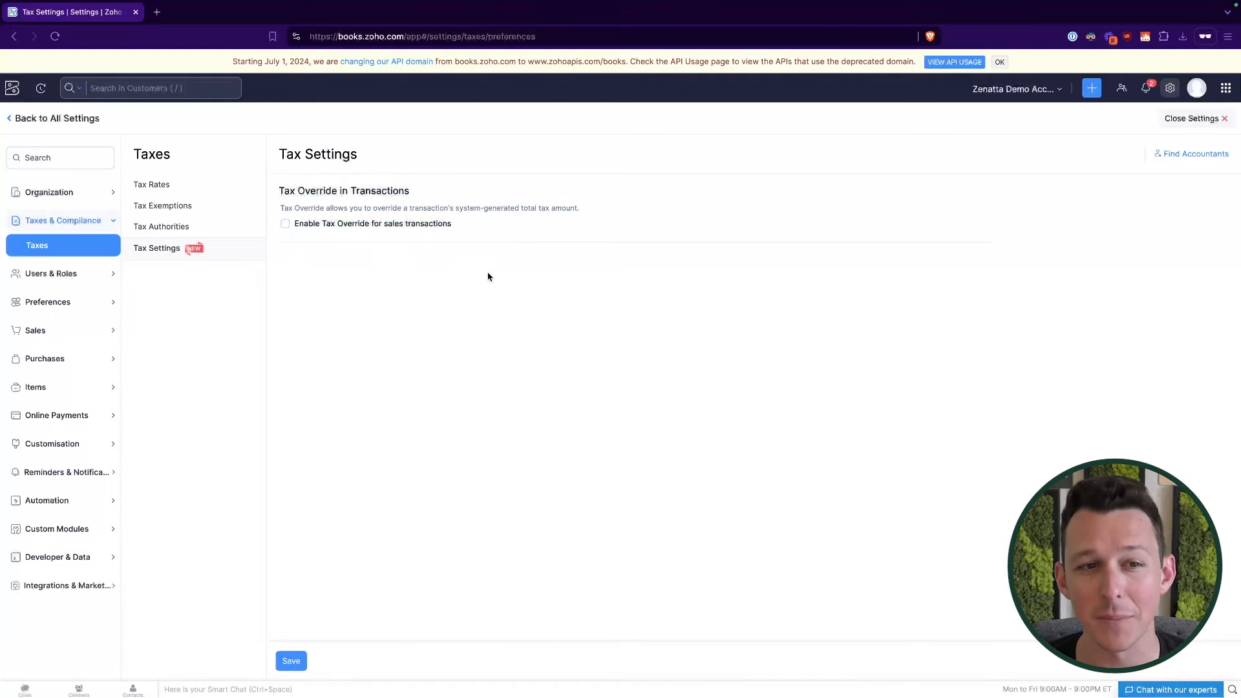
pyautogui.click(286, 224)
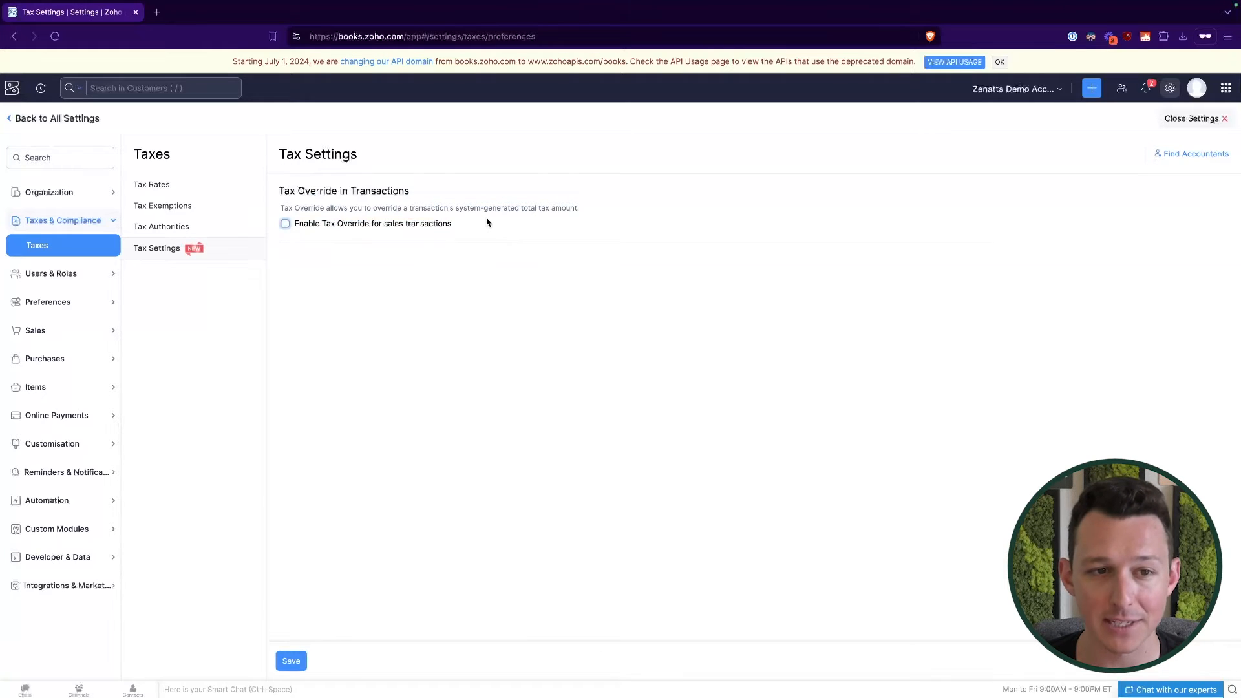
pyautogui.moveTo(487, 221); pyautogui.dragTo(488, 189)
pyautogui.click(499, 166)
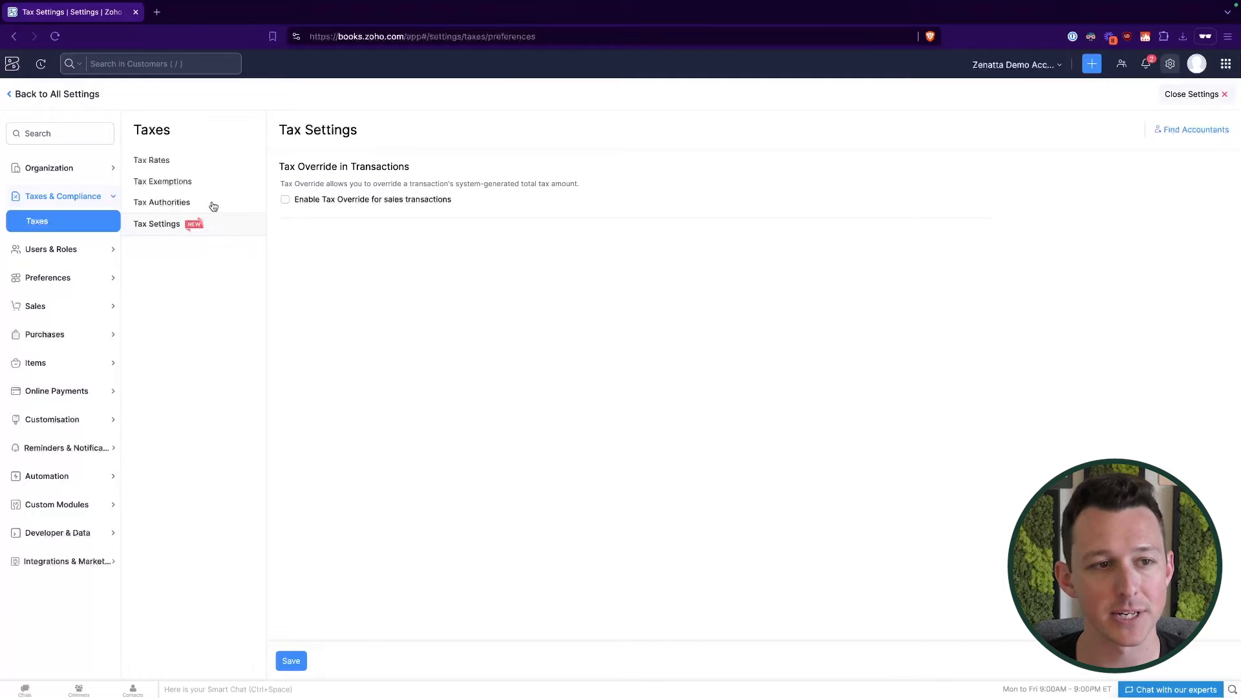
# Add a tax authority named Ohio Department of Revenue with Ohio as its state.
pyautogui.click(212, 204)
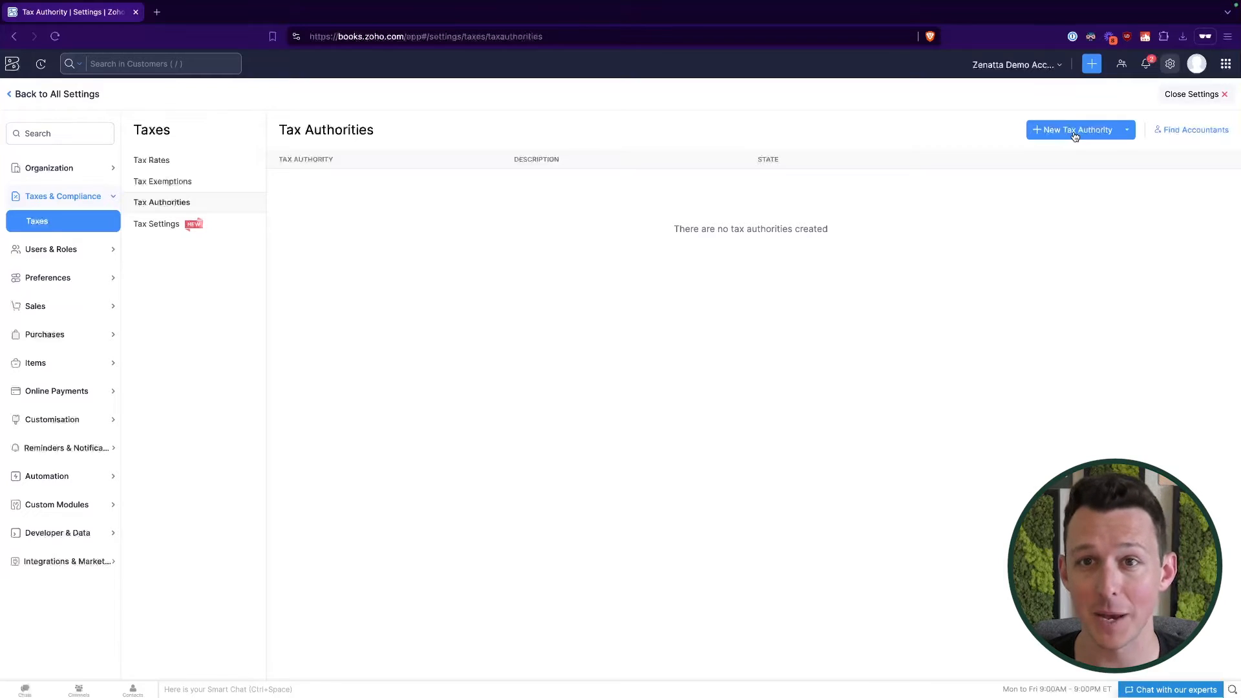
pyautogui.click(1074, 135)
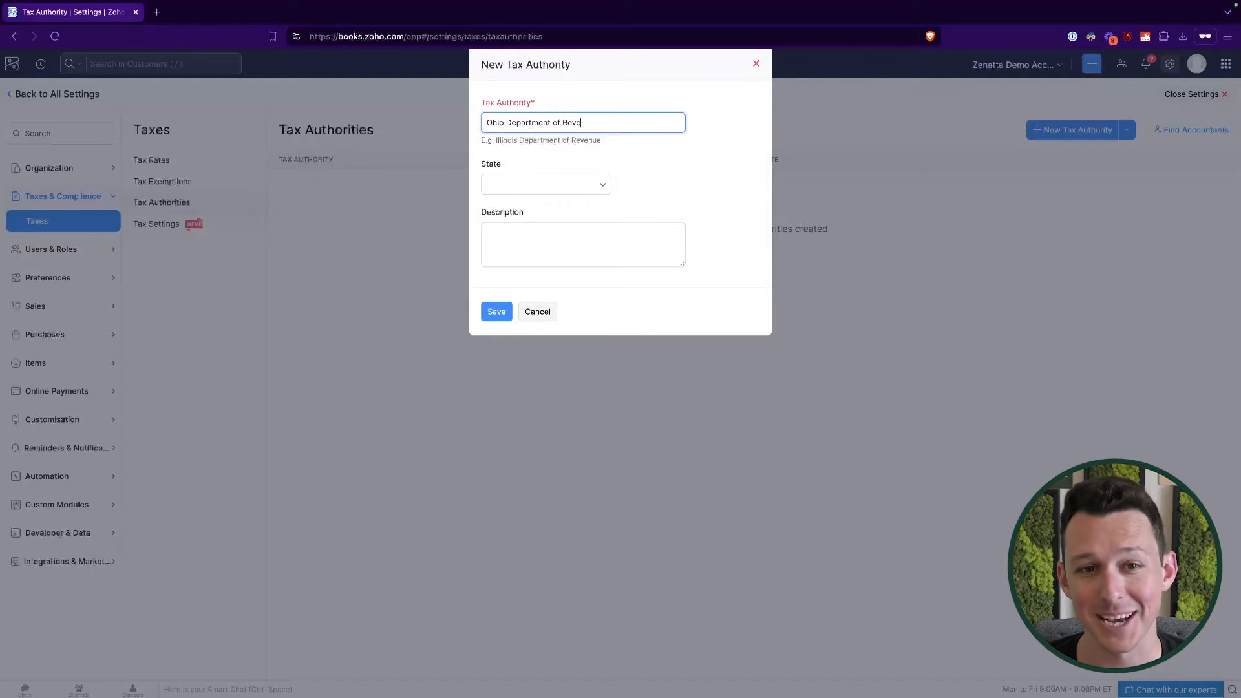
pyautogui.click(579, 184)
pyautogui.write('ohio')
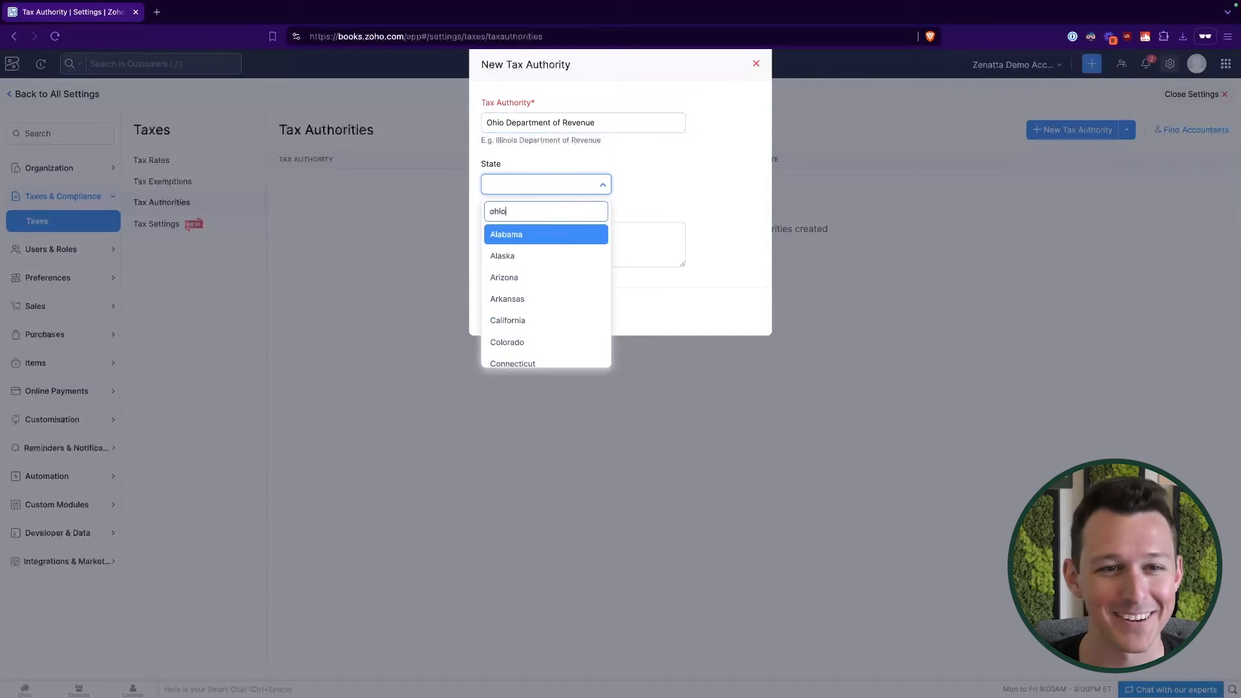
pyautogui.click(550, 234)
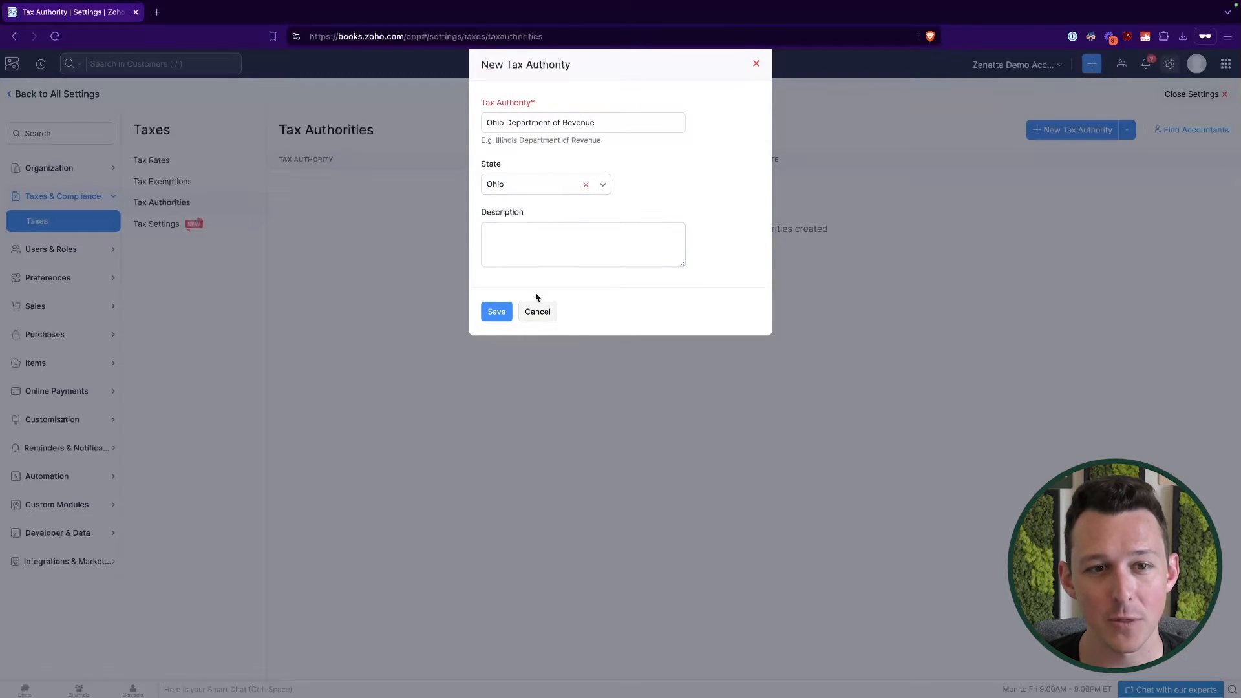
pyautogui.click(494, 312)
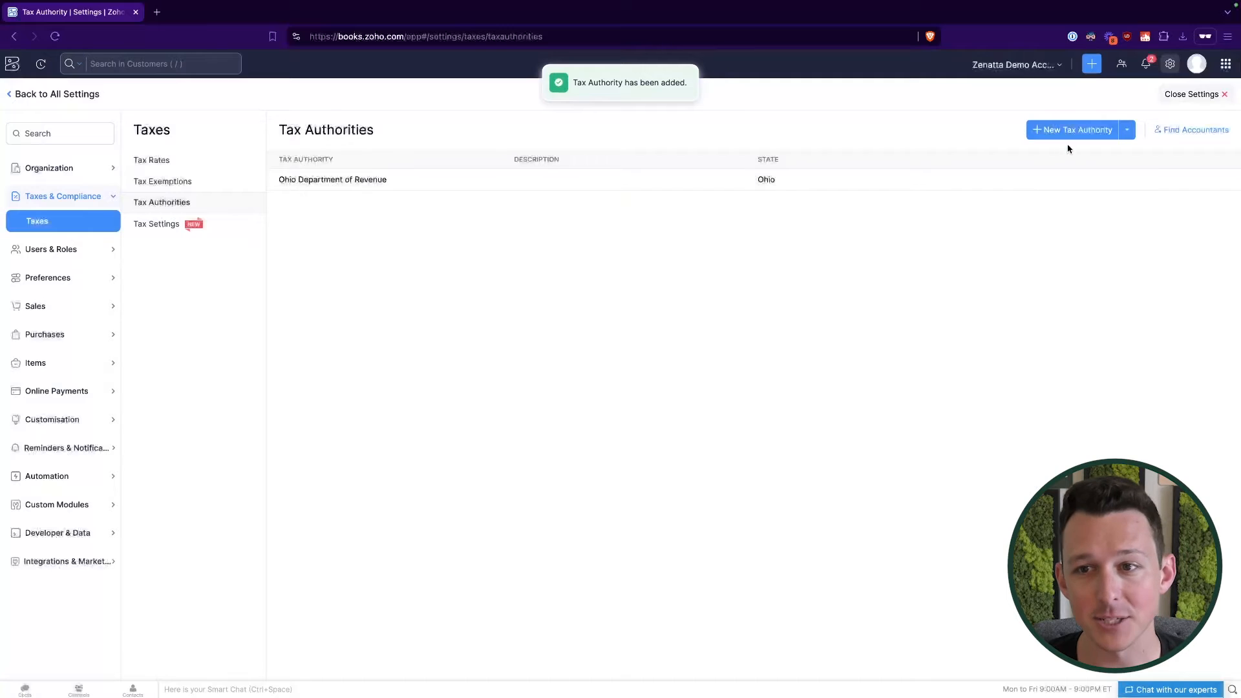
# Add a second tax authority named Cincinnati Department of Revenue, also with Ohio as its state.
pyautogui.click(1071, 135)
pyautogui.write('Cincinnati Department')
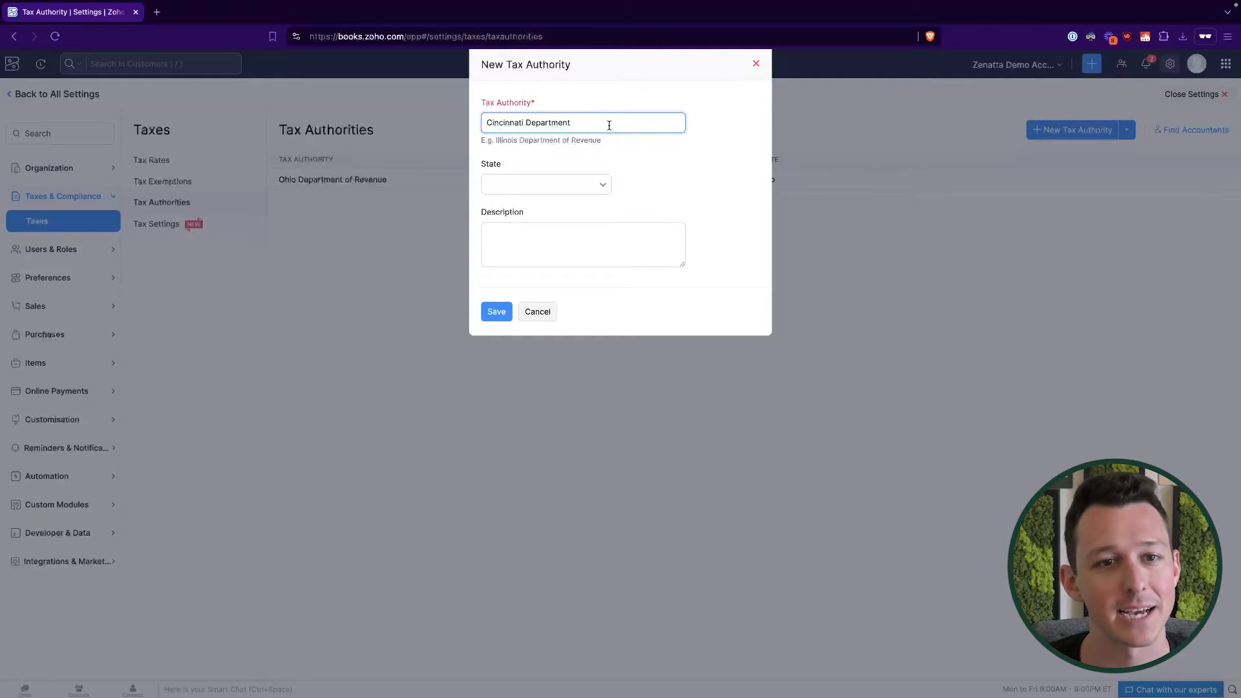
pyautogui.click(578, 182)
pyautogui.write('ohio')
pyautogui.click(531, 234)
pyautogui.click(673, 190)
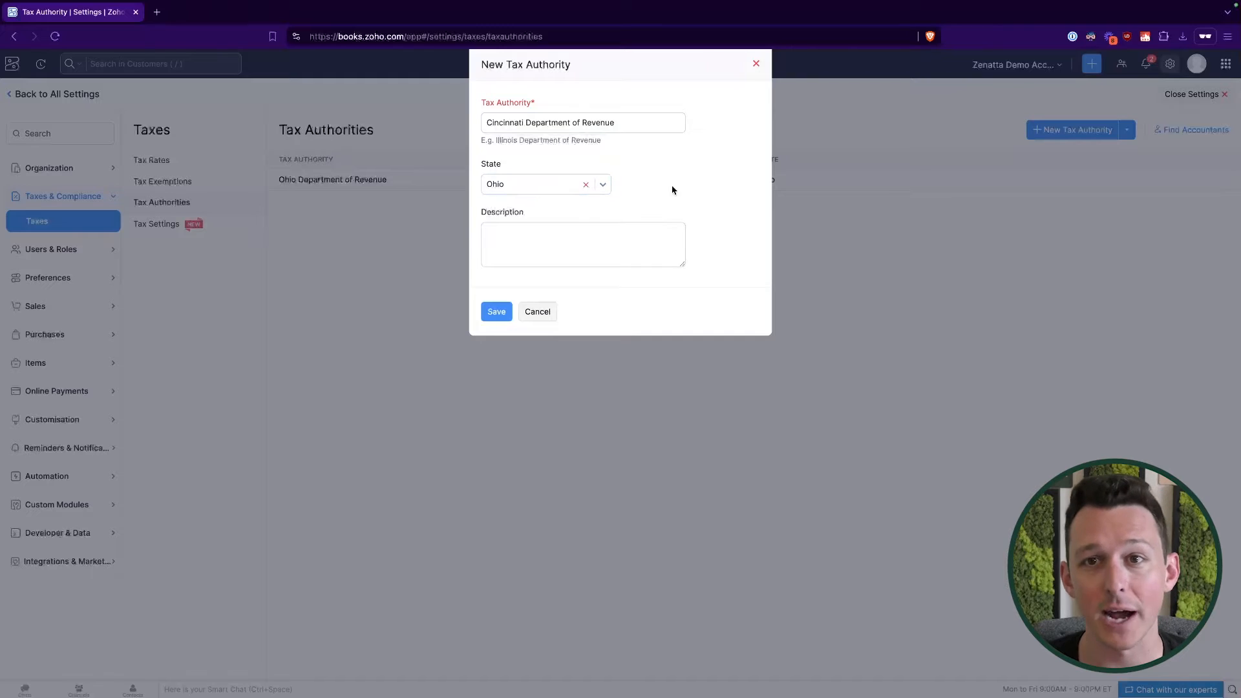
pyautogui.click(499, 312)
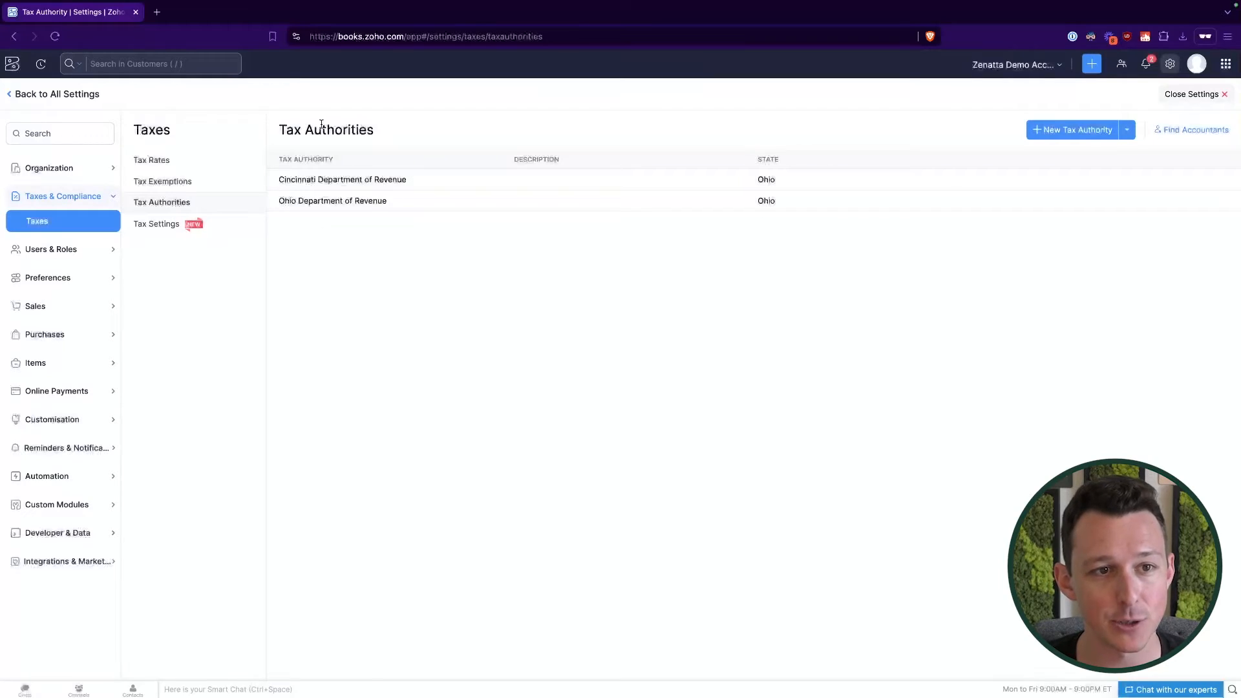
# Add a customer-type tax exemption with the reason Non-Profit Organization.
pyautogui.click(171, 186)
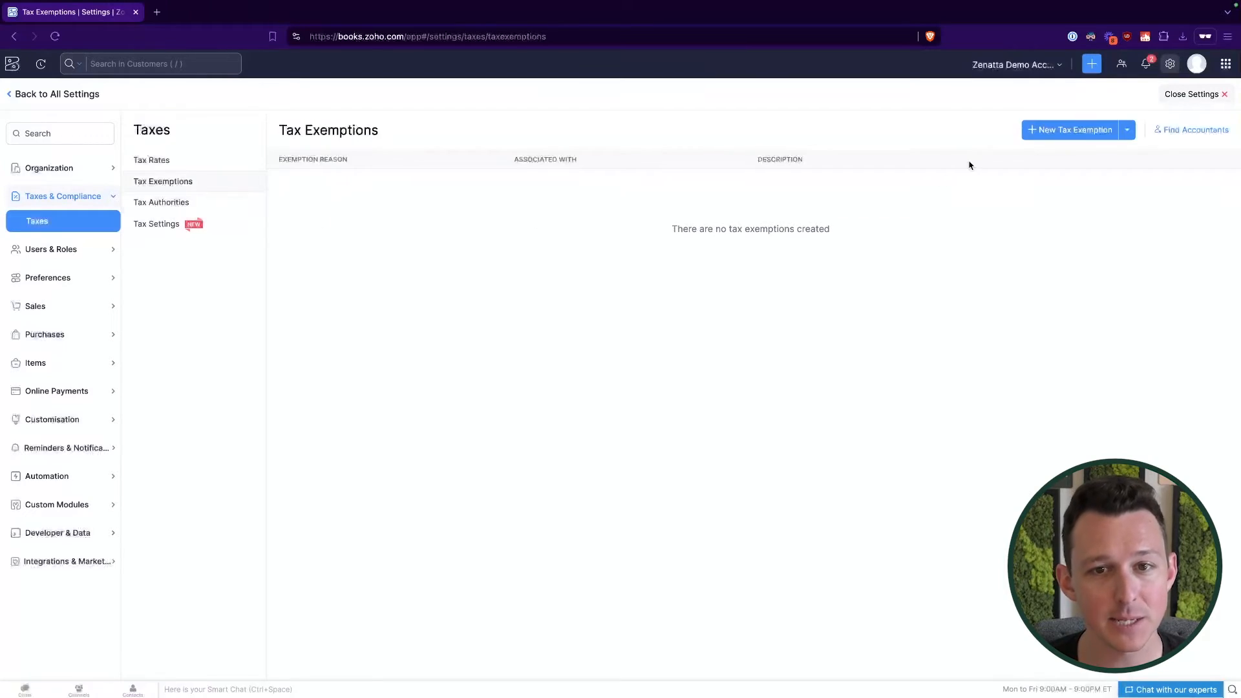
pyautogui.click(1051, 132)
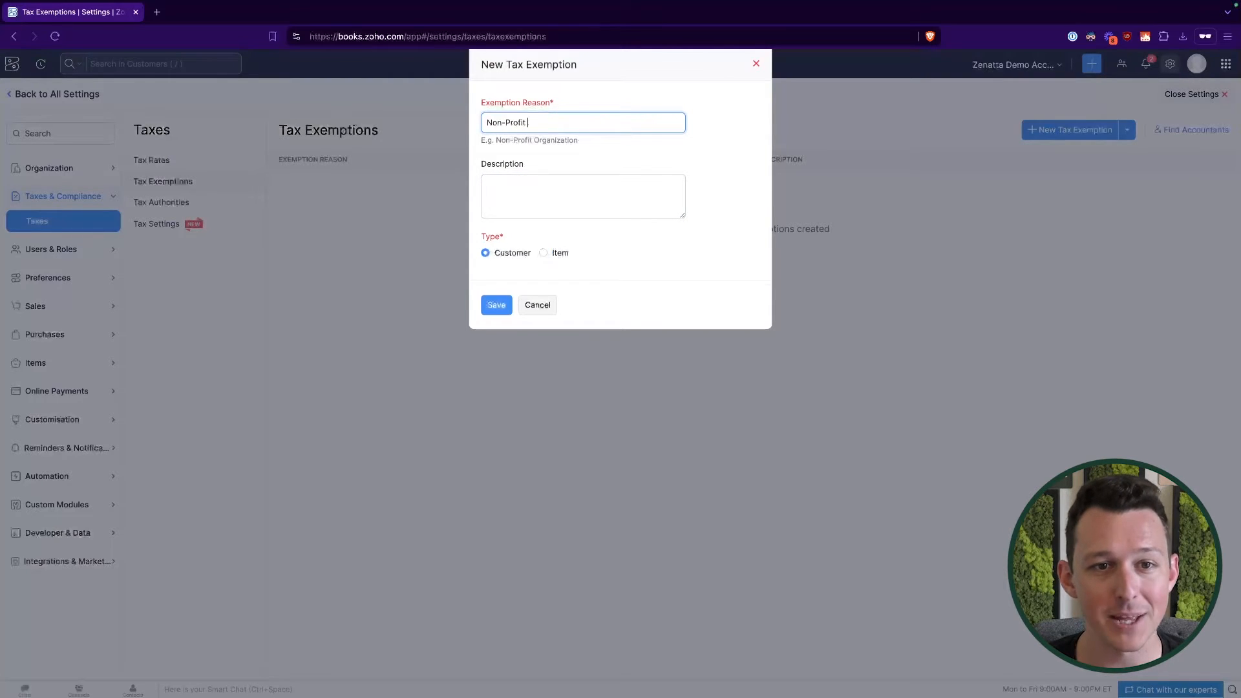
pyautogui.write('tion')
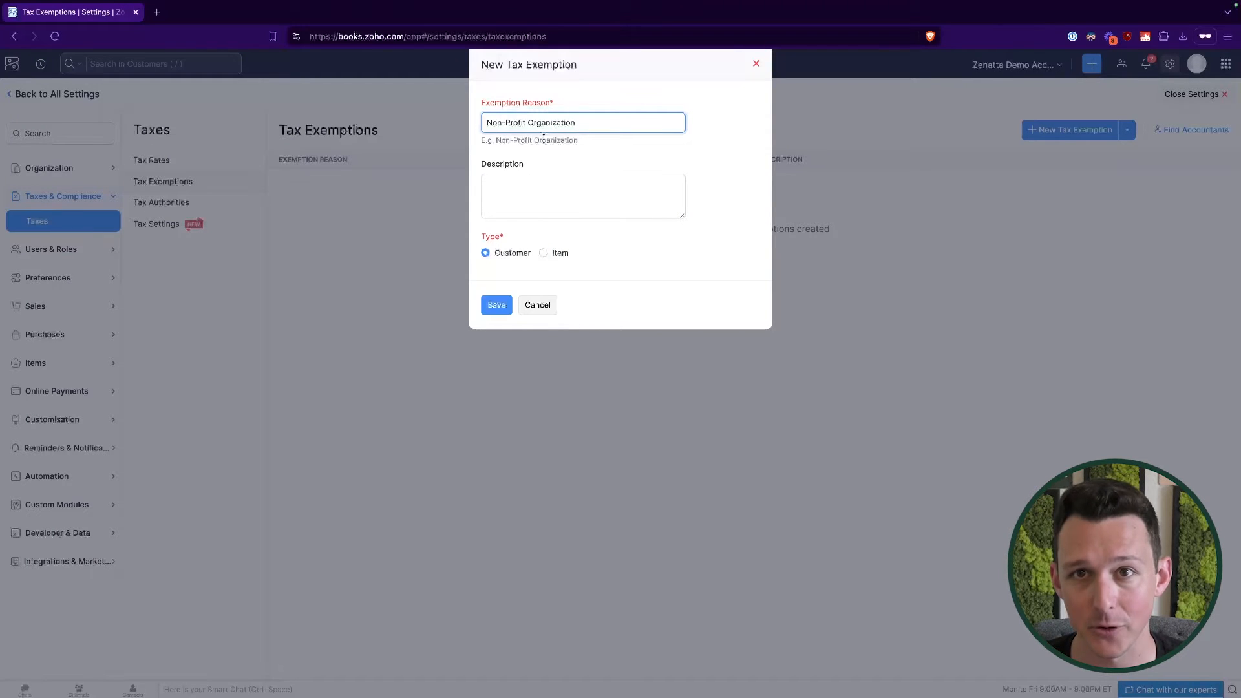
pyautogui.click(498, 309)
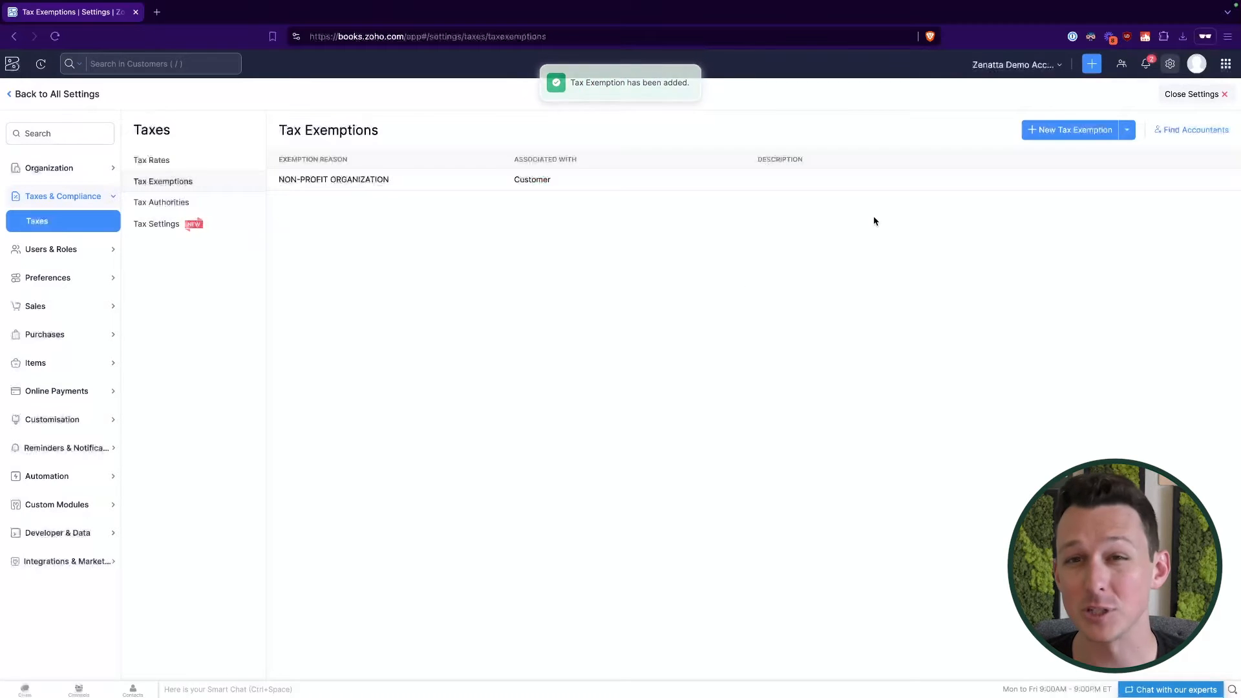
# Add an item-type tax exemption with the reason Service, leaving the description empty.
pyautogui.click(1074, 130)
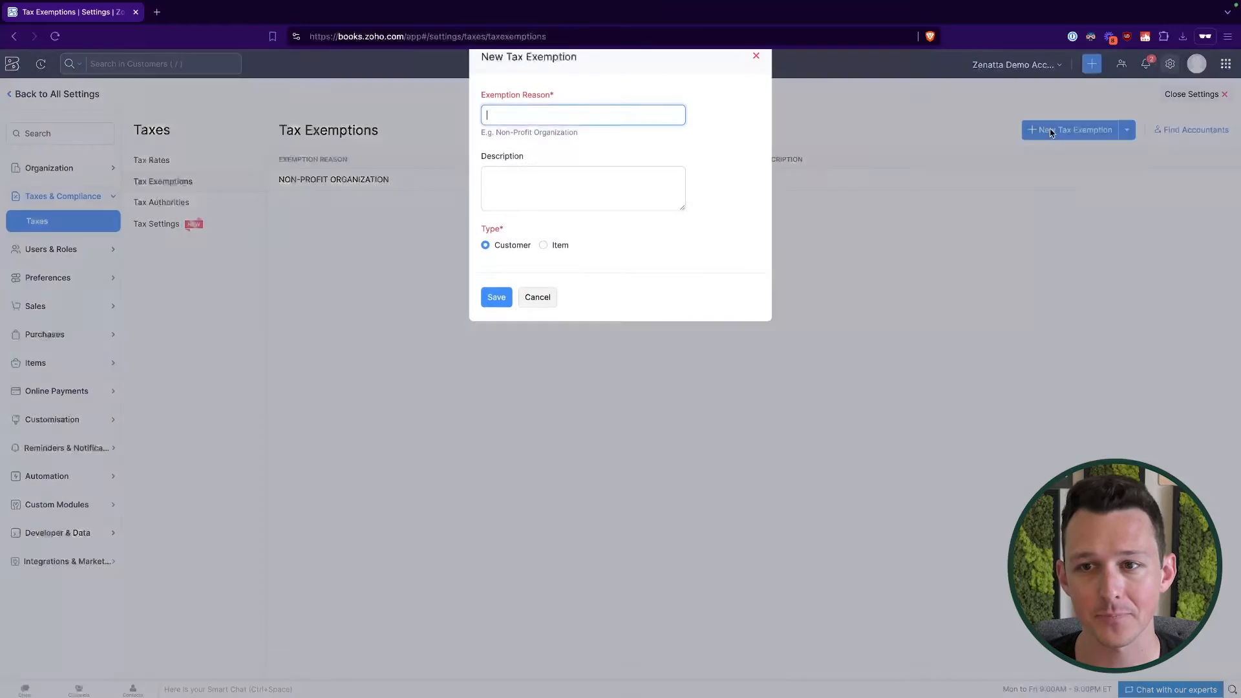
pyautogui.click(544, 253)
pyautogui.click(552, 126)
pyautogui.write('Service')
pyautogui.click(619, 151)
pyautogui.click(514, 165)
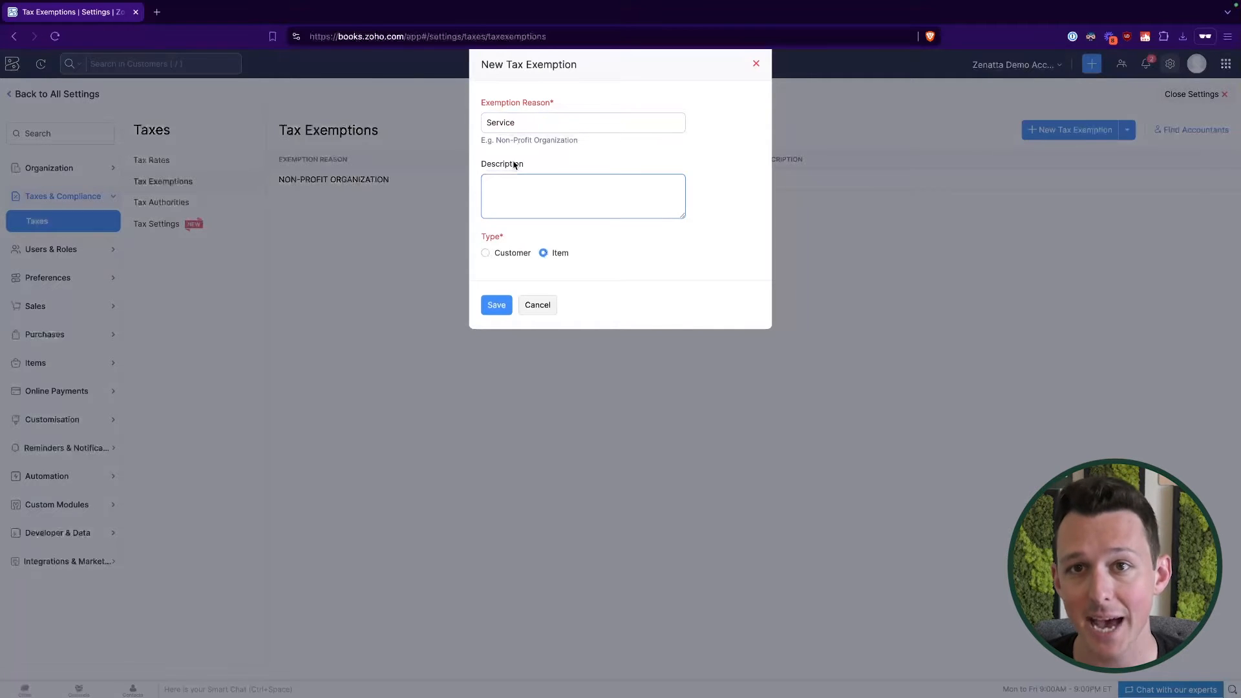
pyautogui.click(493, 307)
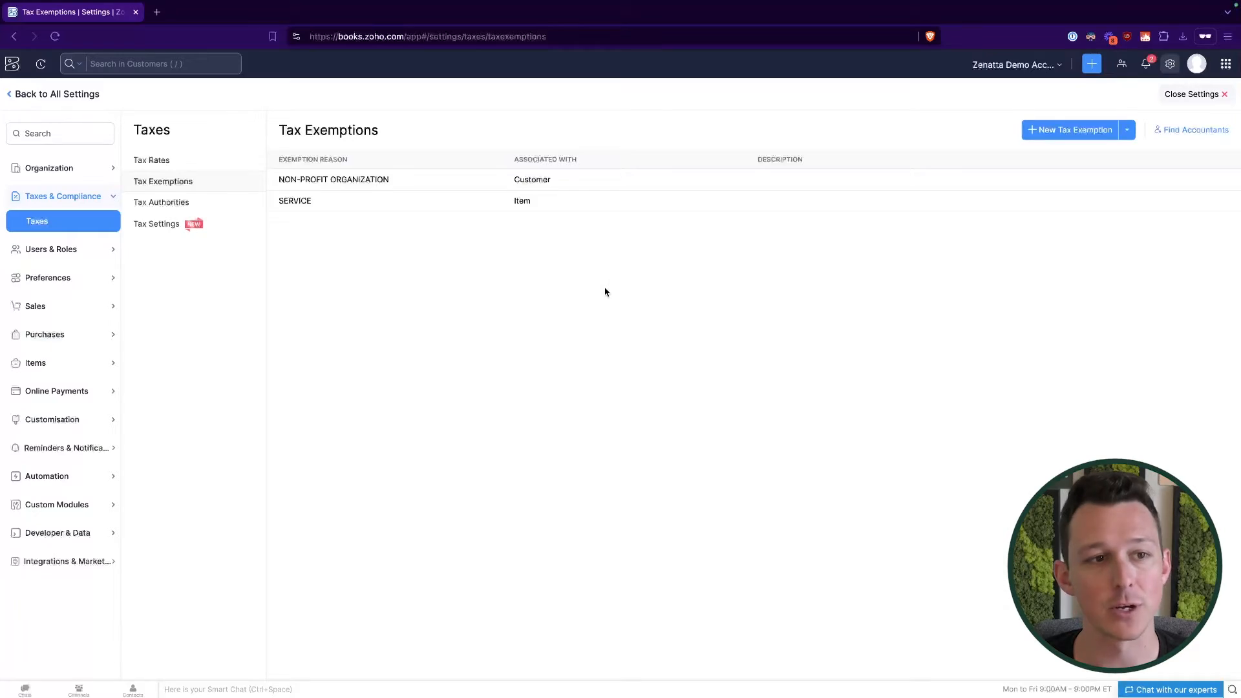
# Add a tax rate named Clothing at 6% with Ohio Department of Revenue as its tax authority.
pyautogui.click(146, 160)
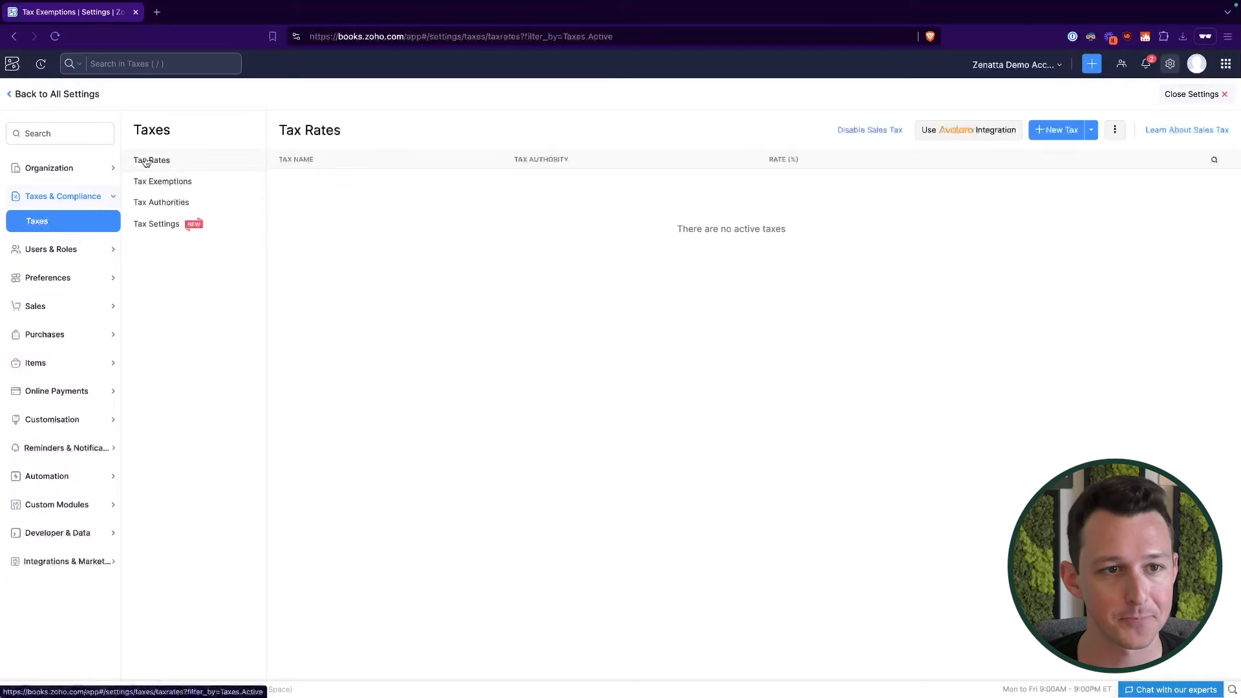
pyautogui.click(1056, 130)
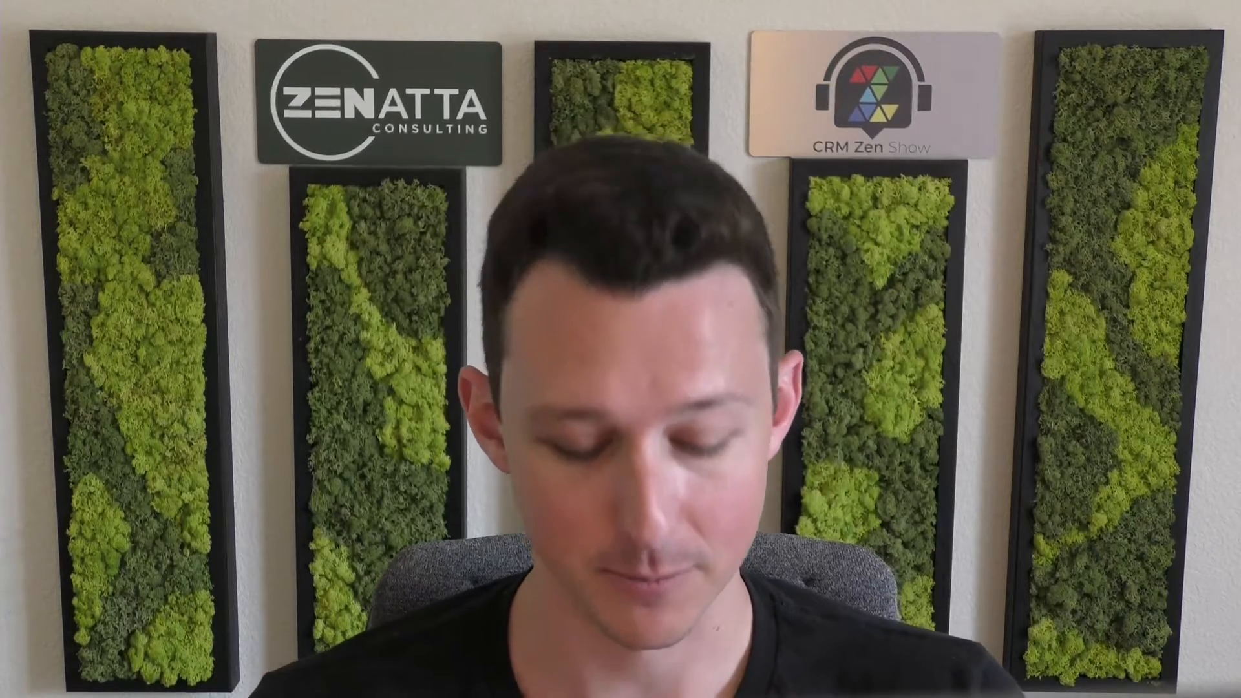
pyautogui.write('Clo')
pyautogui.write('thing')
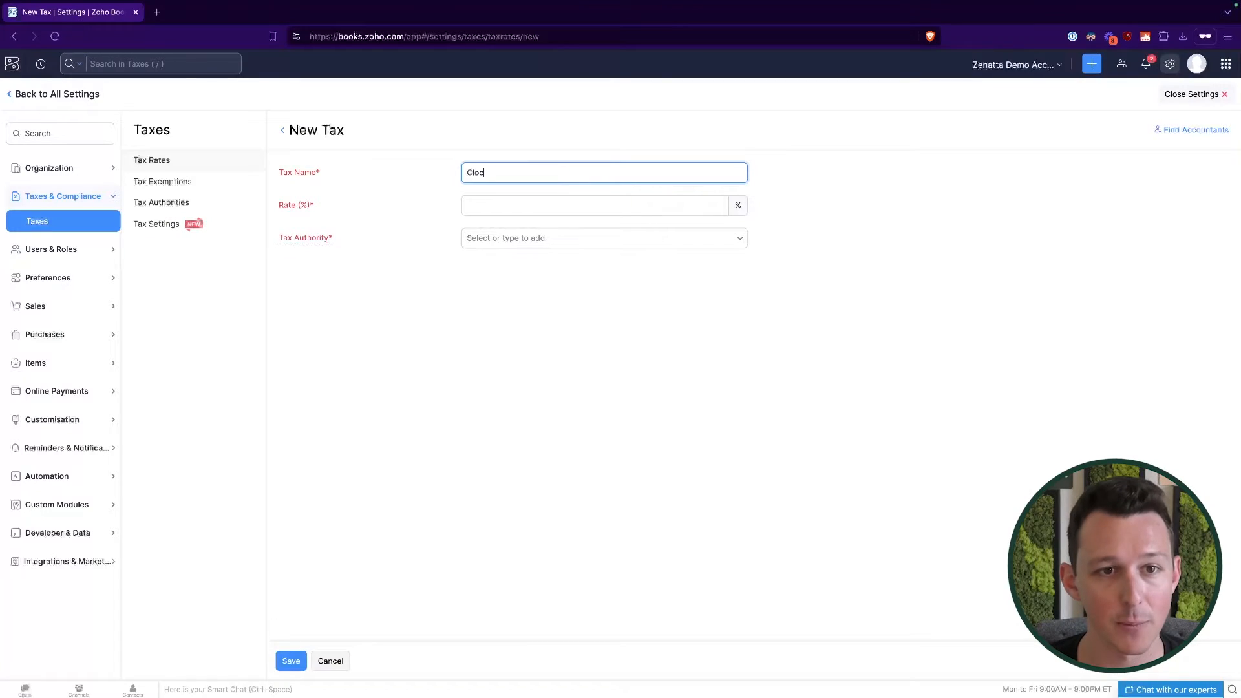
pyautogui.click(564, 212)
pyautogui.click(551, 241)
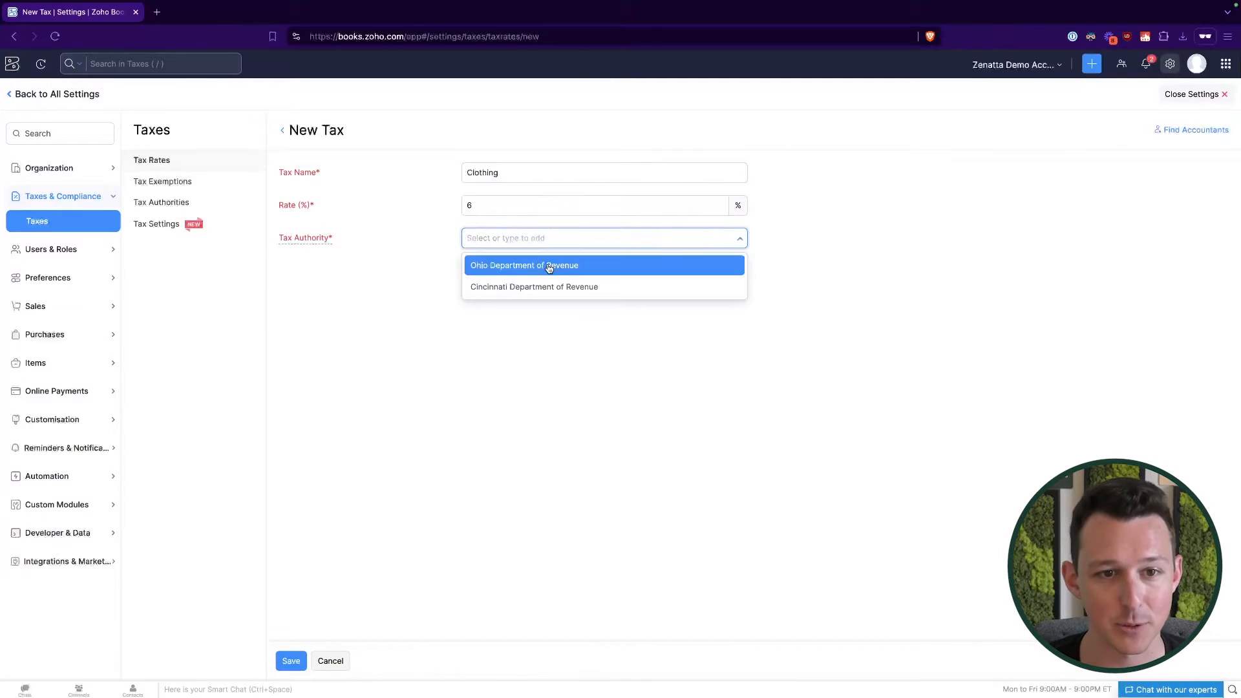
pyautogui.click(549, 268)
pyautogui.click(291, 662)
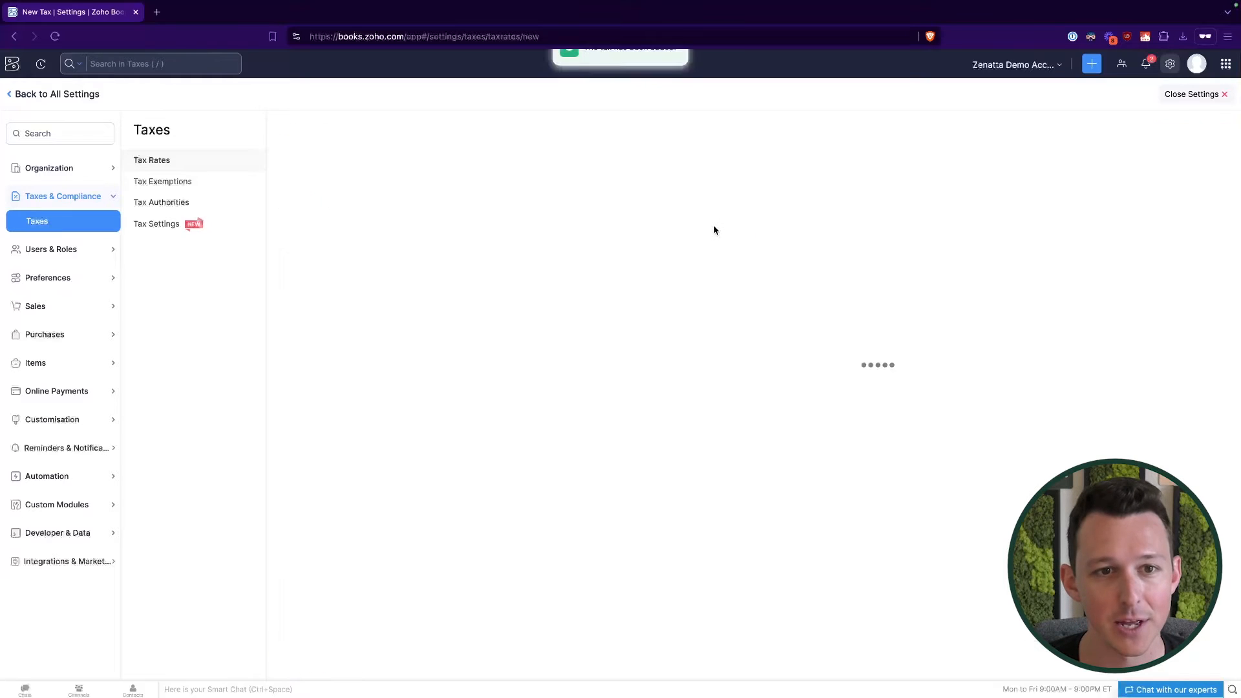
# Add a tax rate named Food at 1% with Ohio Department of Revenue as its tax authority.
pyautogui.click(1056, 129)
pyautogui.write('Food')
pyautogui.click(554, 205)
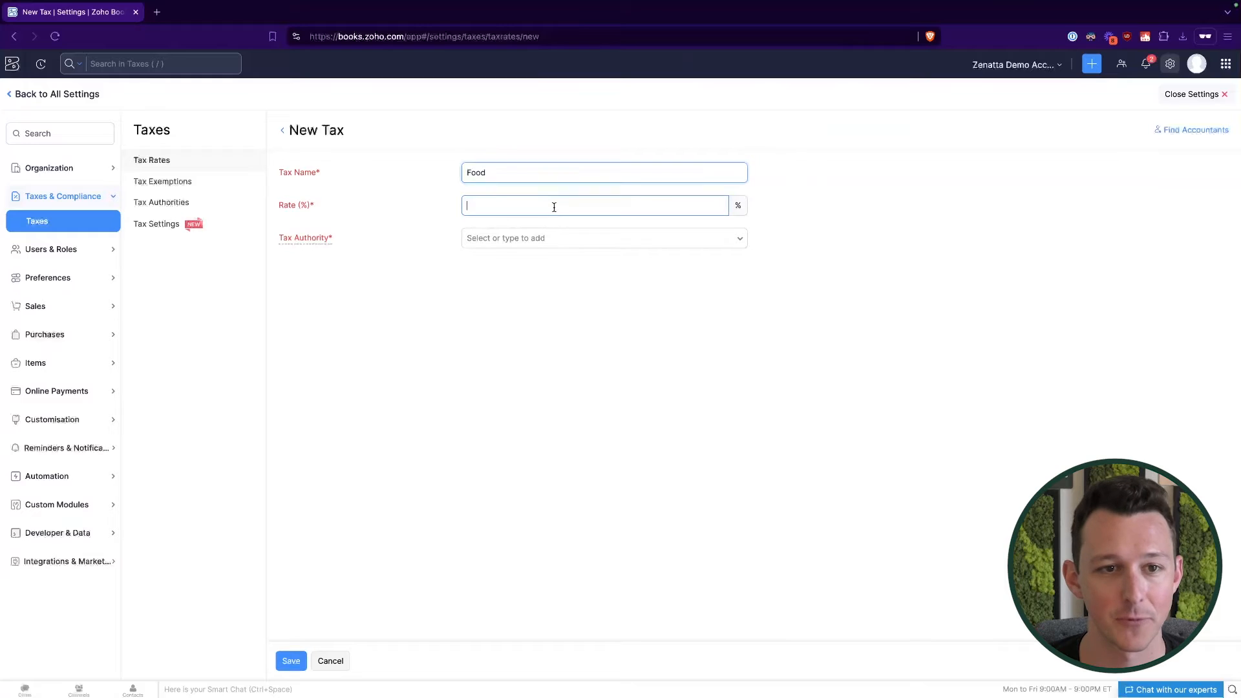
pyautogui.write('2')
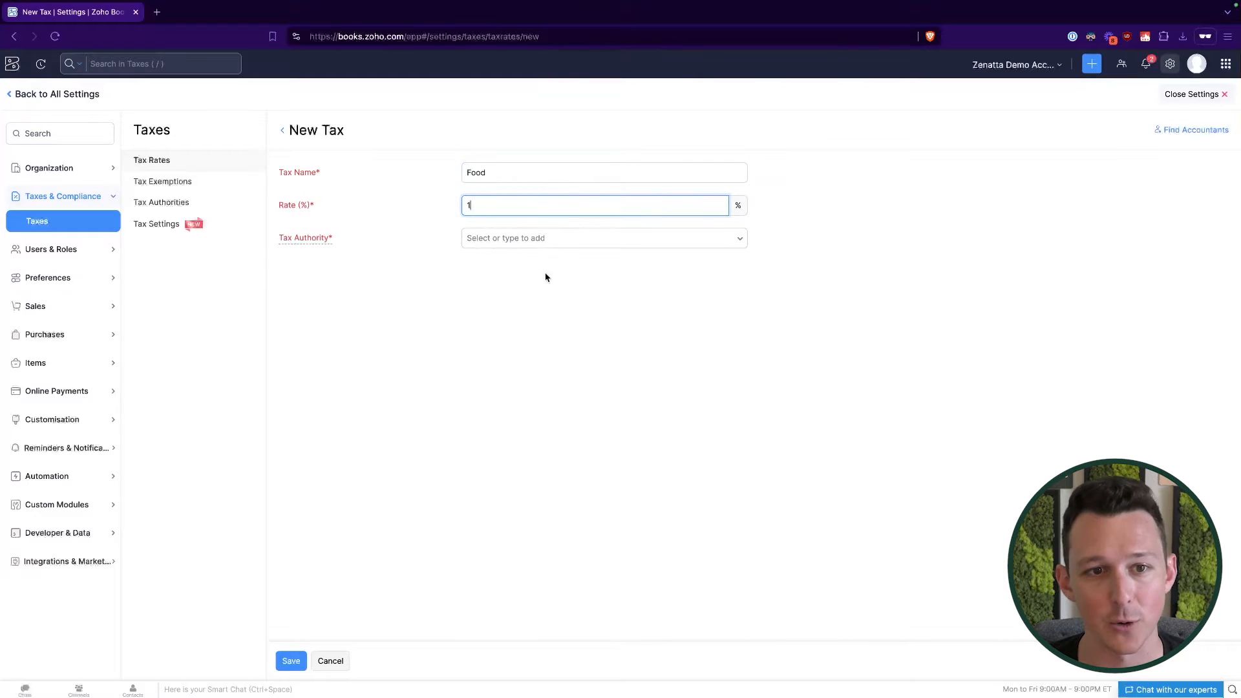
pyautogui.press('Tab')
pyautogui.click(541, 265)
pyautogui.click(287, 662)
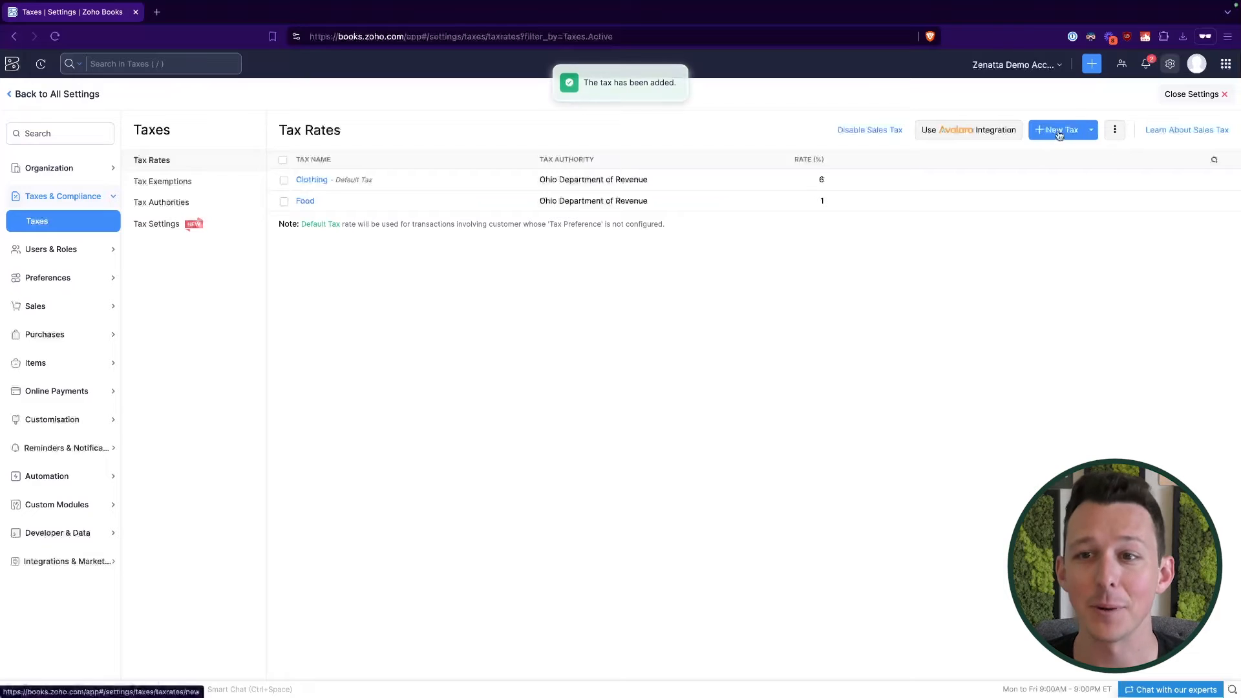
# Add a tax rate named Food - Cincinnati at 1% with Cincinnati Department of Revenue as its tax authority.
pyautogui.click(1059, 131)
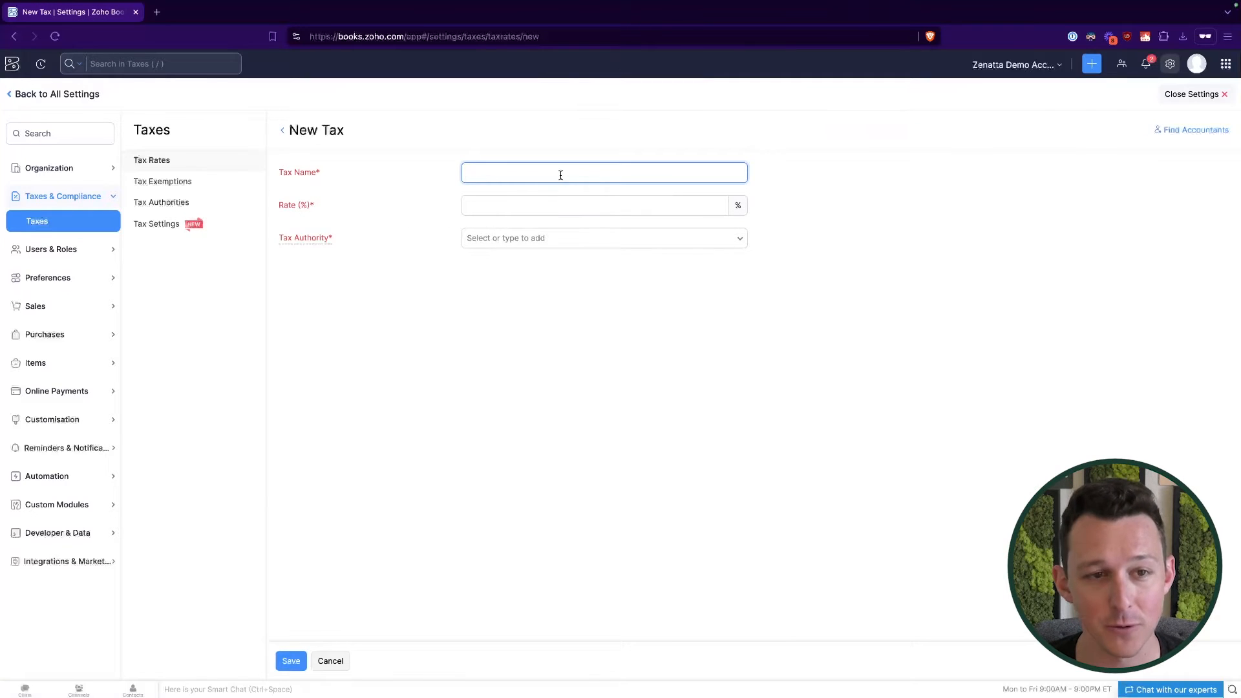
pyautogui.write('1')
pyautogui.click(548, 202)
pyautogui.write('1')
pyautogui.doubleClick(548, 170)
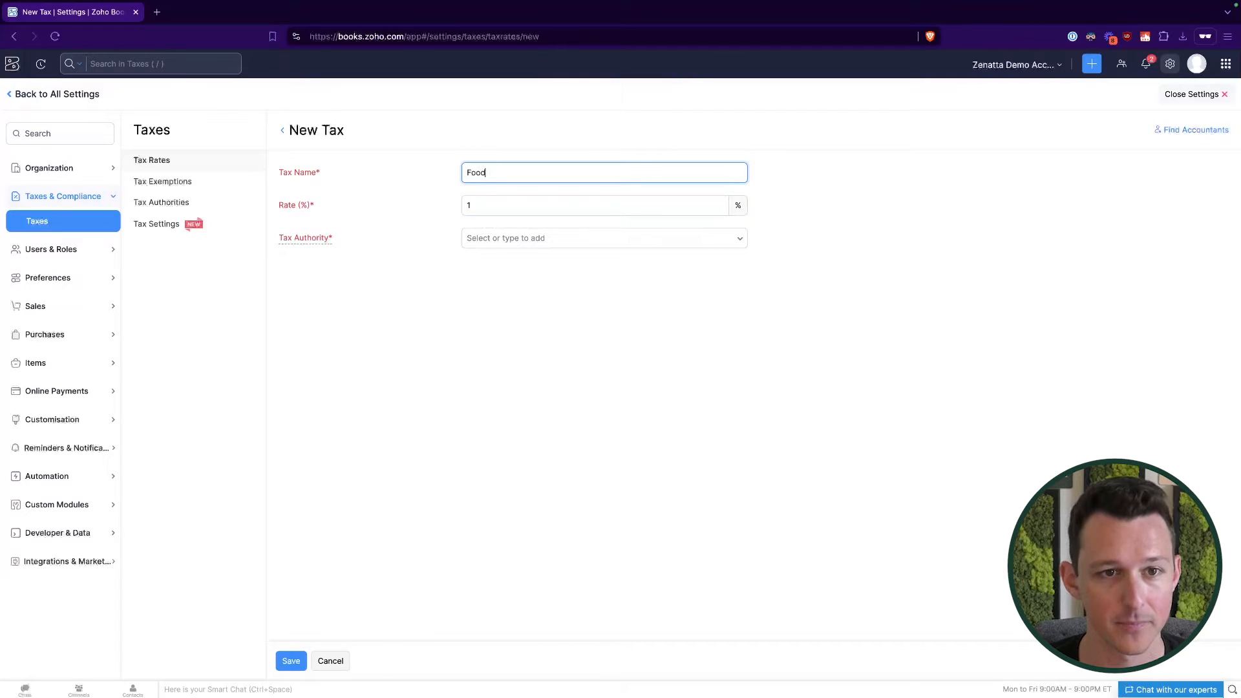
pyautogui.click(537, 239)
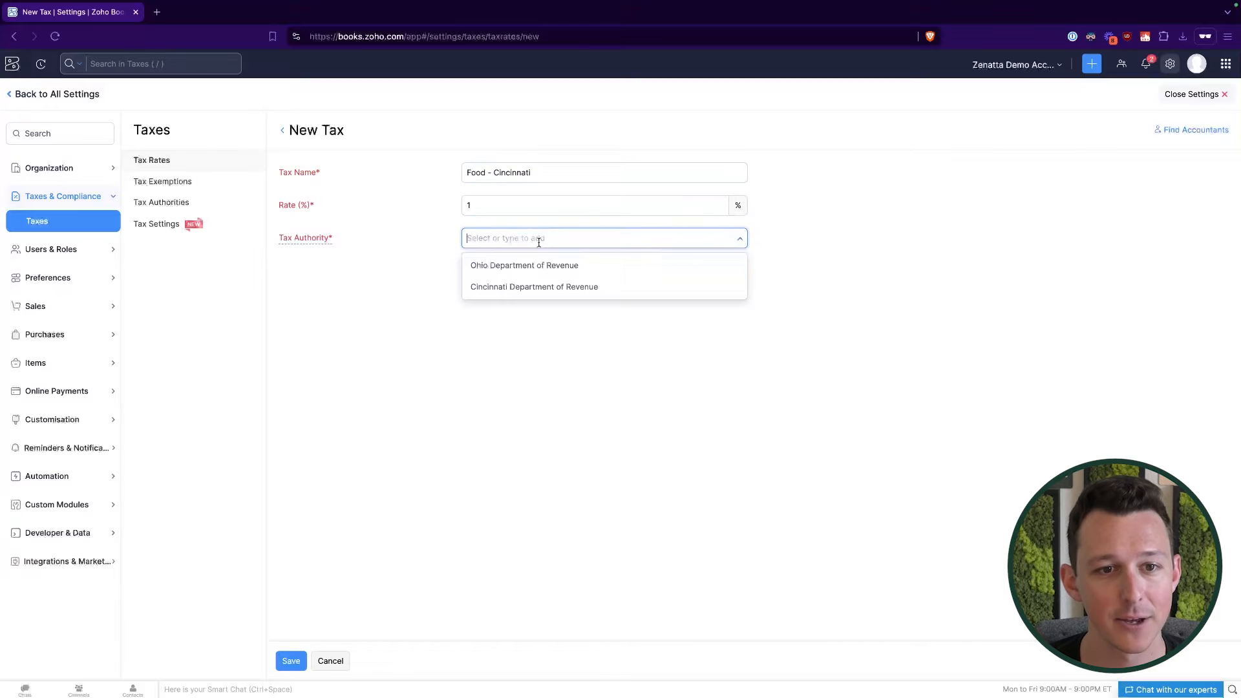
pyautogui.click(549, 285)
pyautogui.click(296, 659)
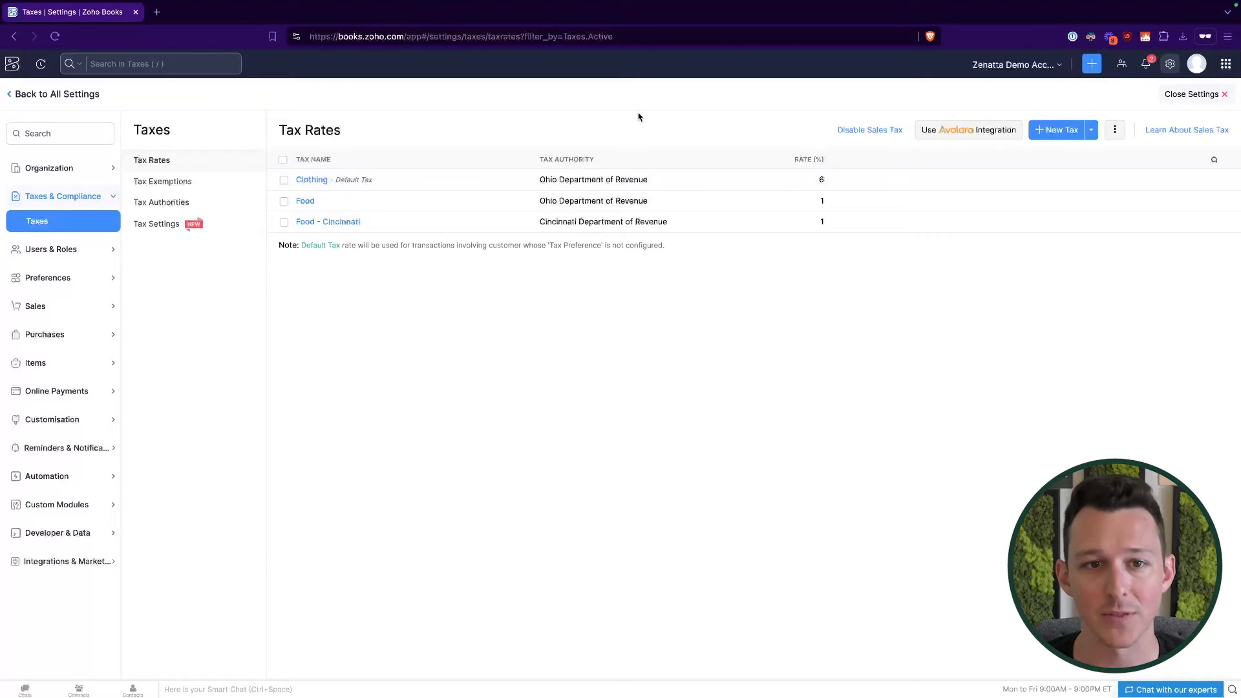
# Examine the default tax note, the options available for the tax rates, and the rate marked as the default tax.
pyautogui.moveTo(300, 246); pyautogui.dragTo(565, 245)
pyautogui.click(336, 246)
pyautogui.moveTo(475, 245); pyautogui.dragTo(620, 245)
pyautogui.click(619, 245)
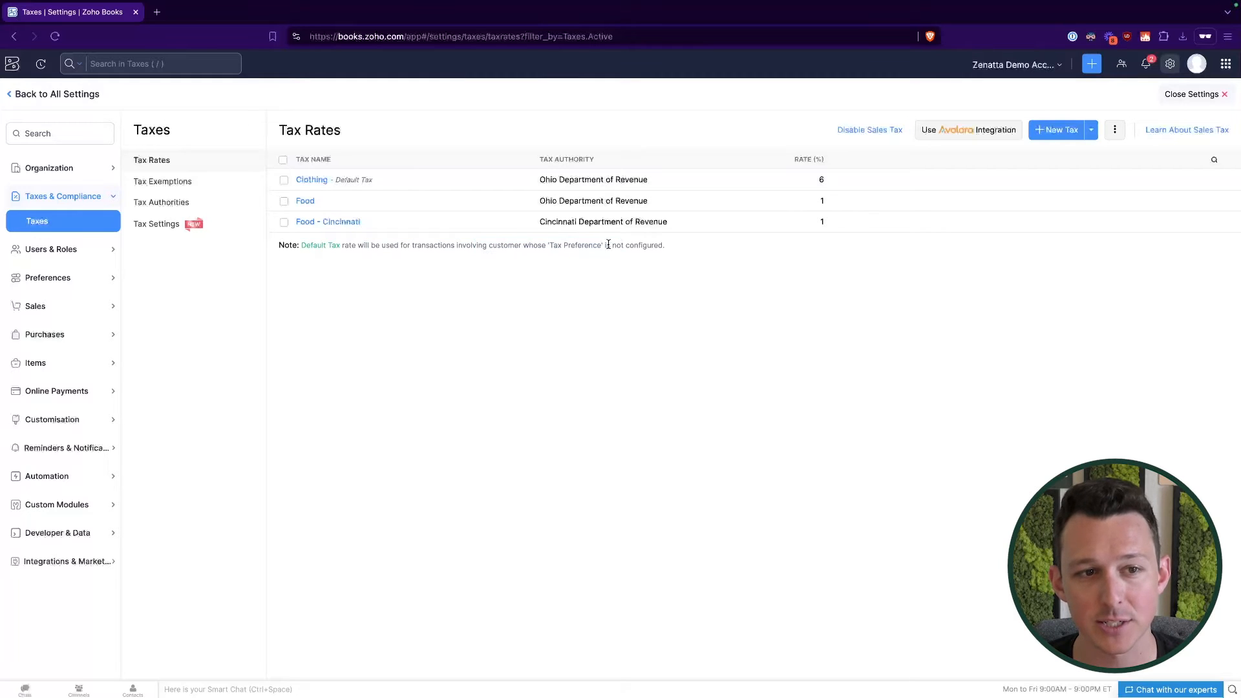
pyautogui.click(284, 202)
pyautogui.click(283, 202)
pyautogui.click(1092, 131)
pyautogui.click(1114, 131)
pyautogui.click(1104, 108)
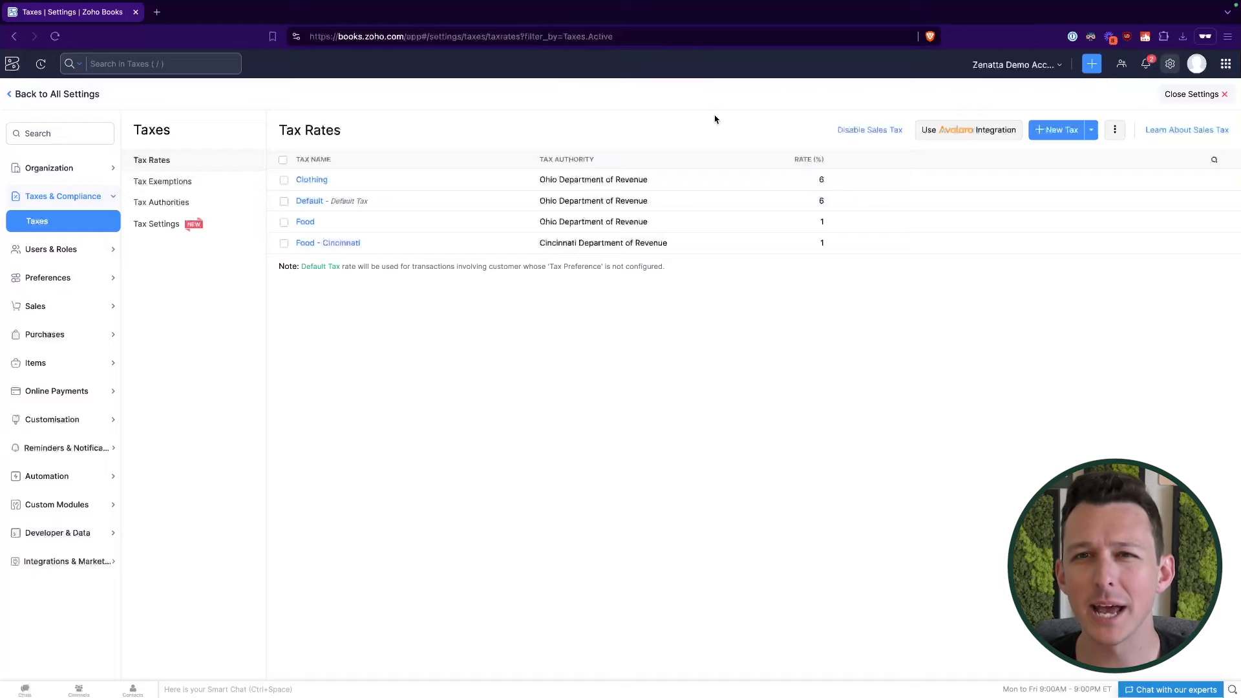
pyautogui.moveTo(388, 204); pyautogui.dragTo(300, 203)
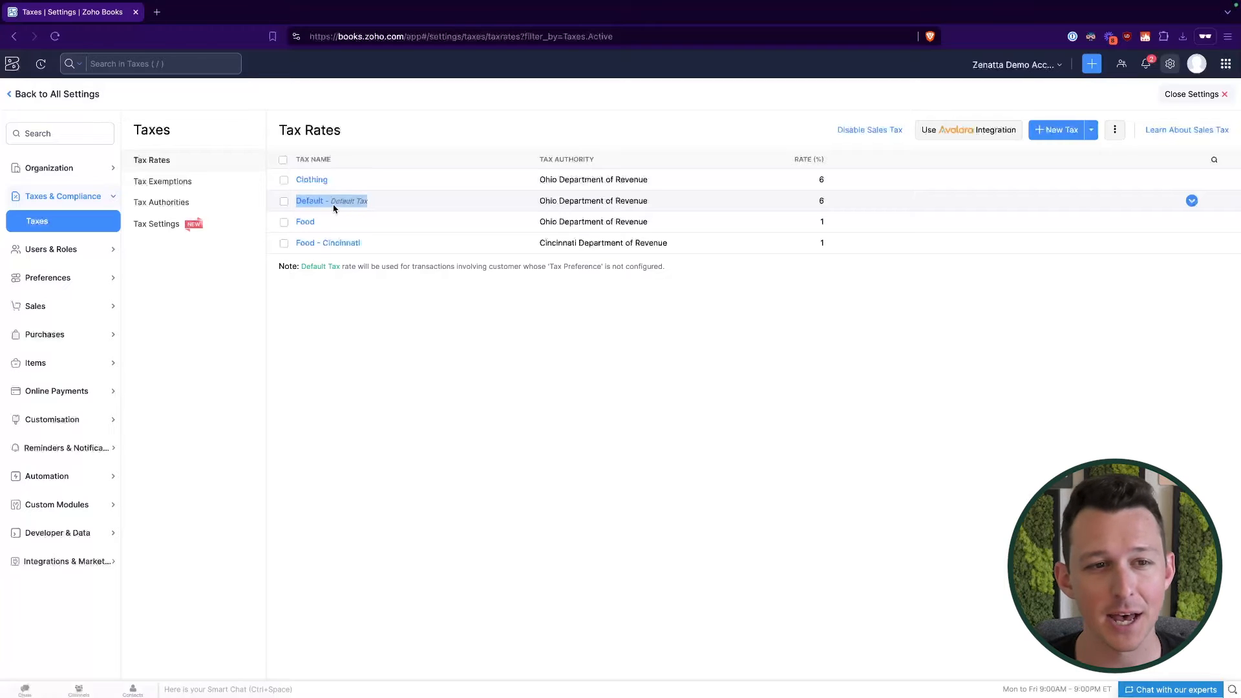
pyautogui.click(437, 121)
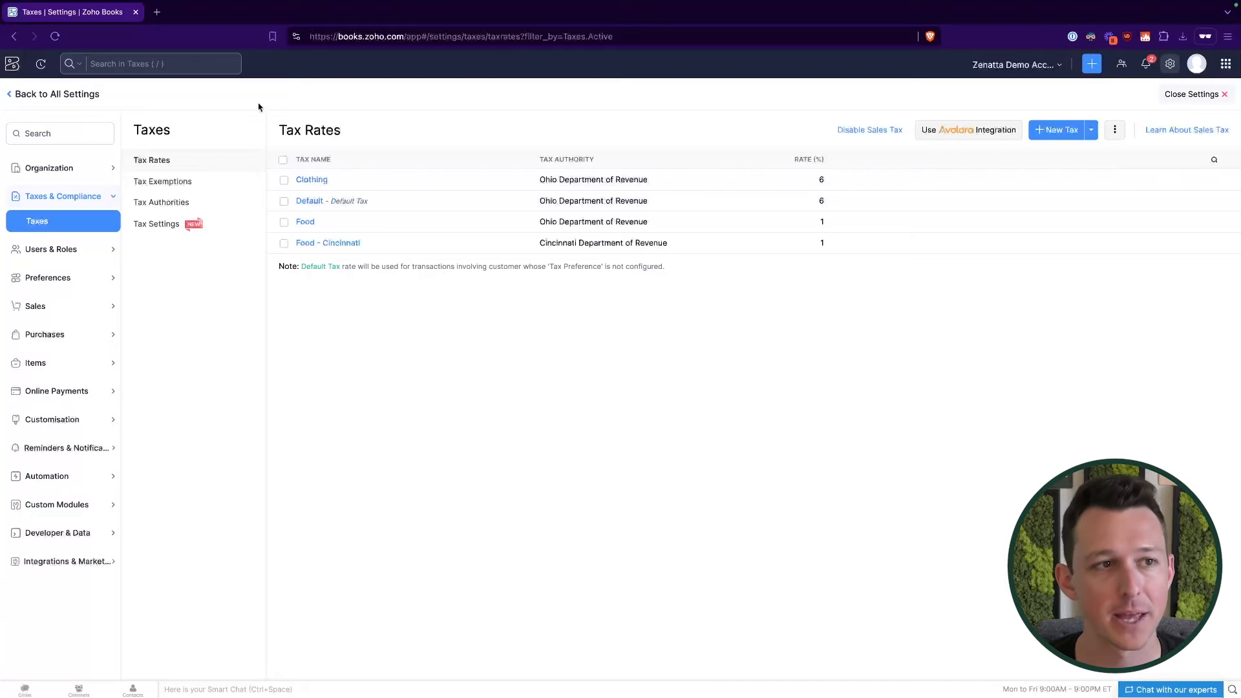
# Leave the tax settings and open Example Item for editing from the items list to check its tax preference.
pyautogui.click(11, 97)
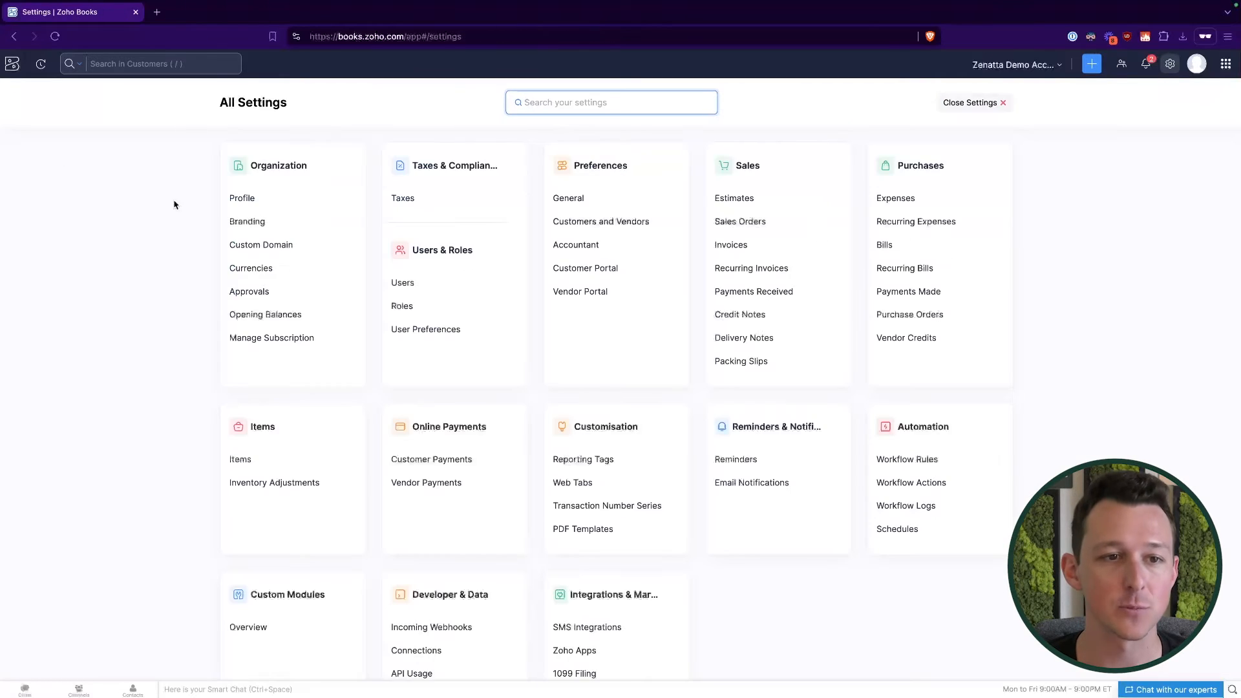
pyautogui.click(13, 64)
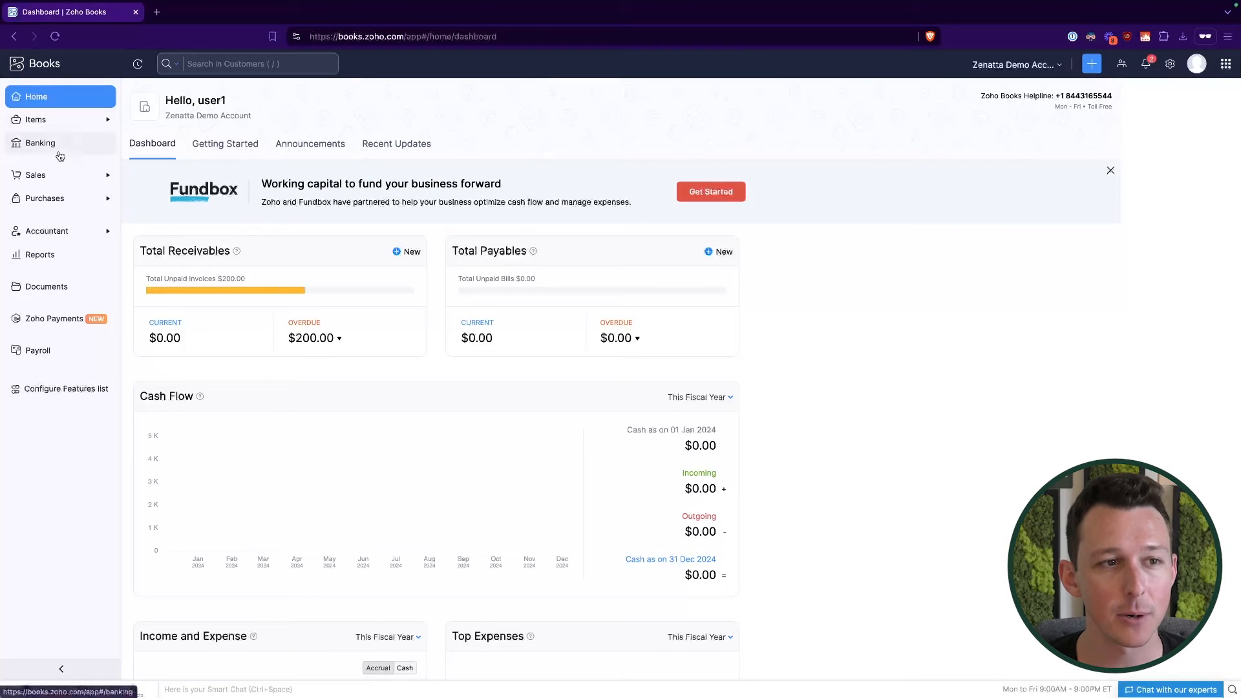
pyautogui.click(65, 122)
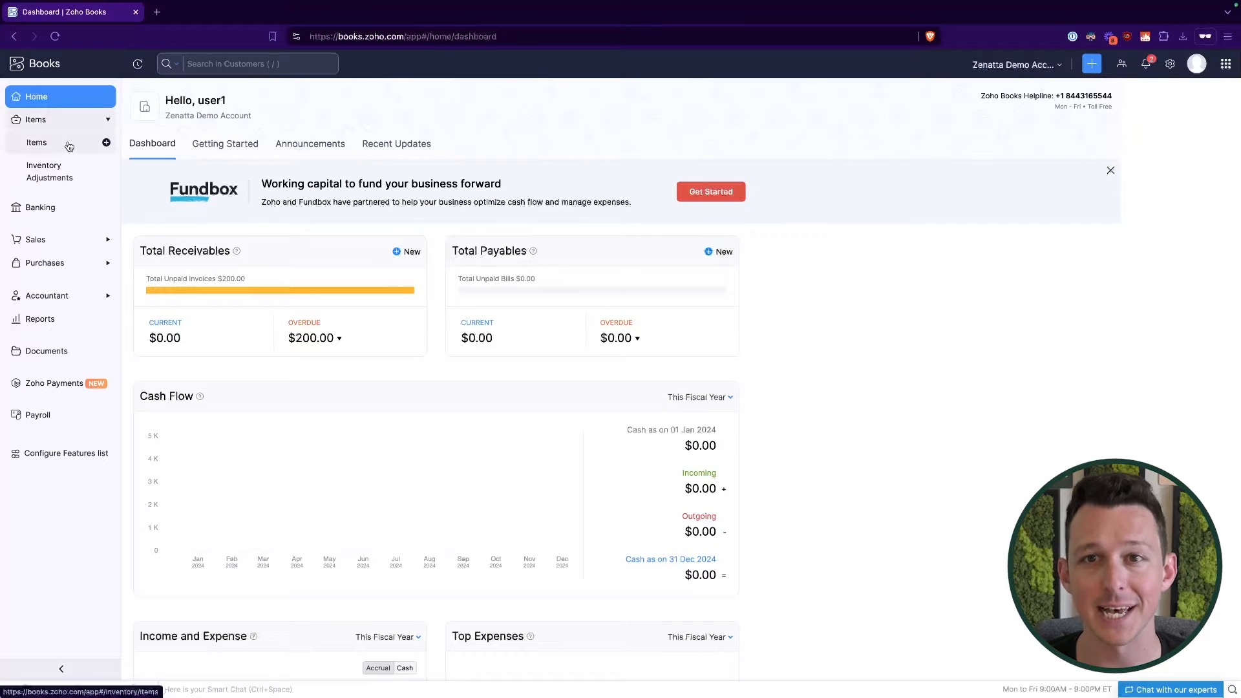
pyautogui.click(69, 145)
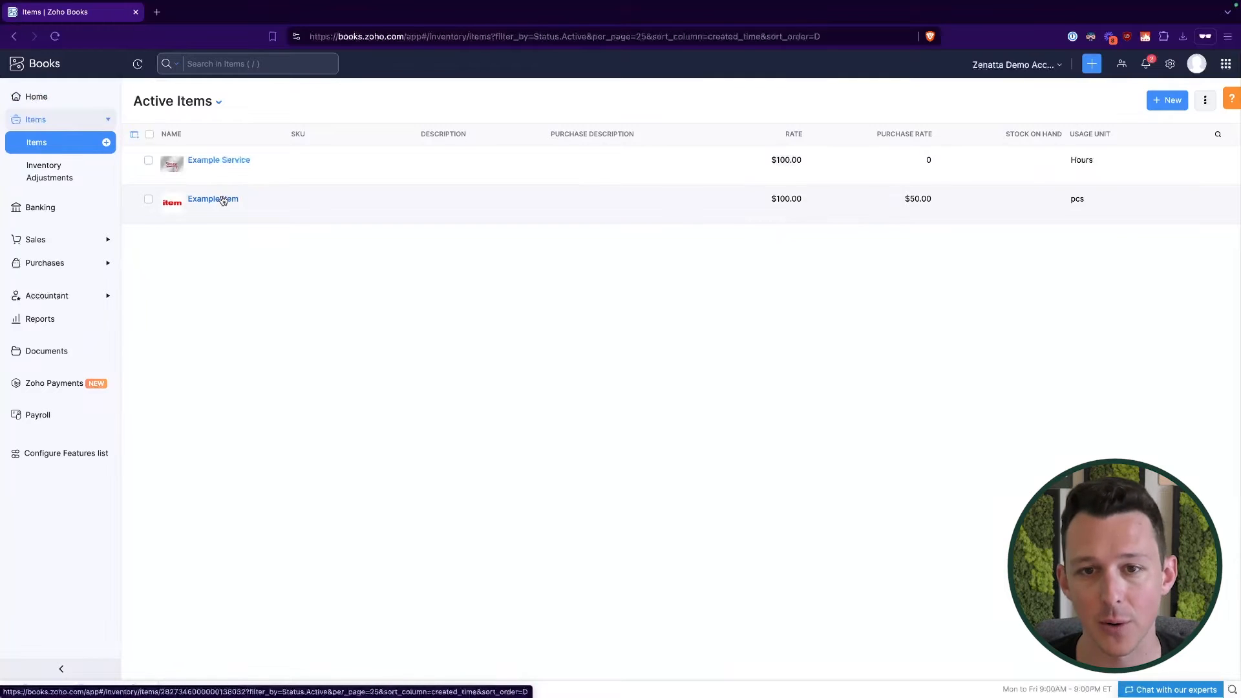
pyautogui.click(218, 201)
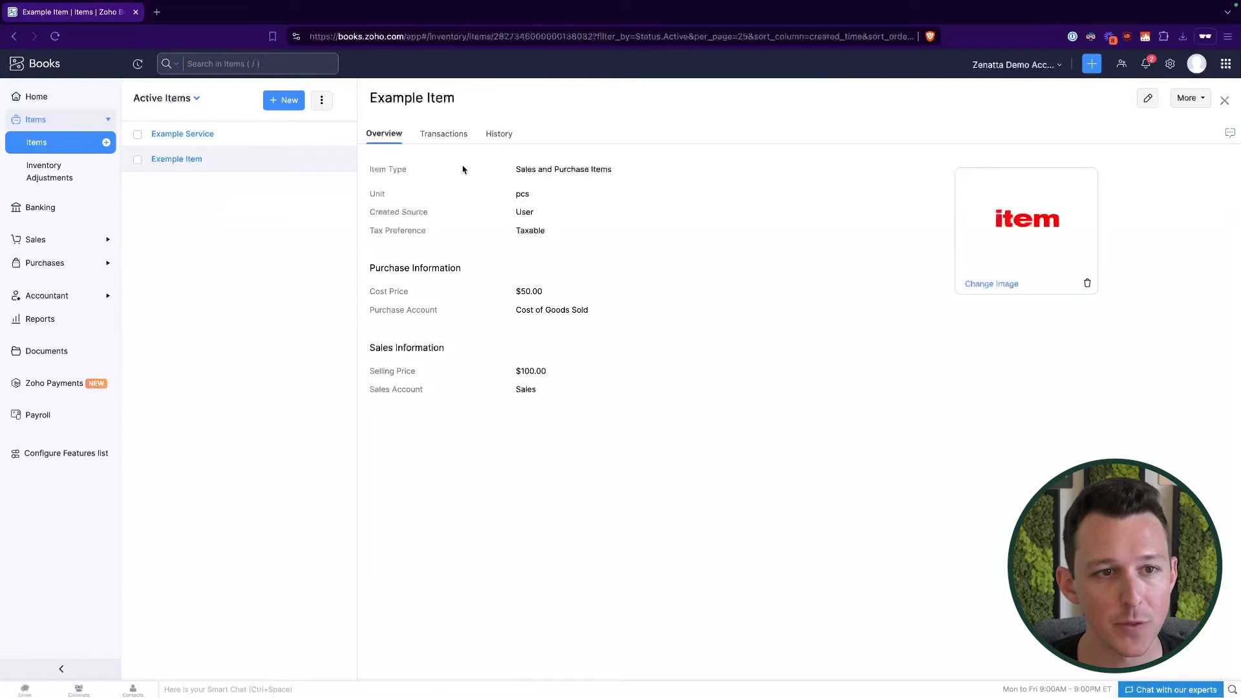
pyautogui.click(1147, 100)
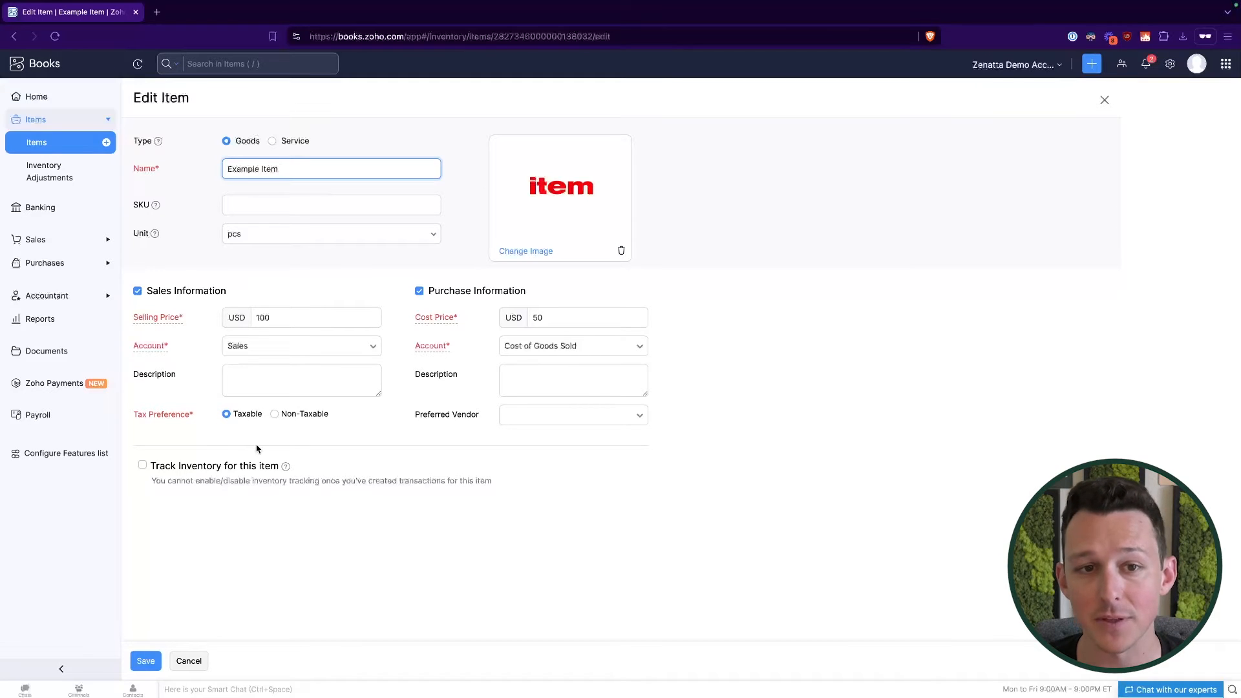
# Make the Example Service item non-taxable with SERVICE as the exemption reason and save it.
pyautogui.click(45, 142)
pyautogui.click(220, 162)
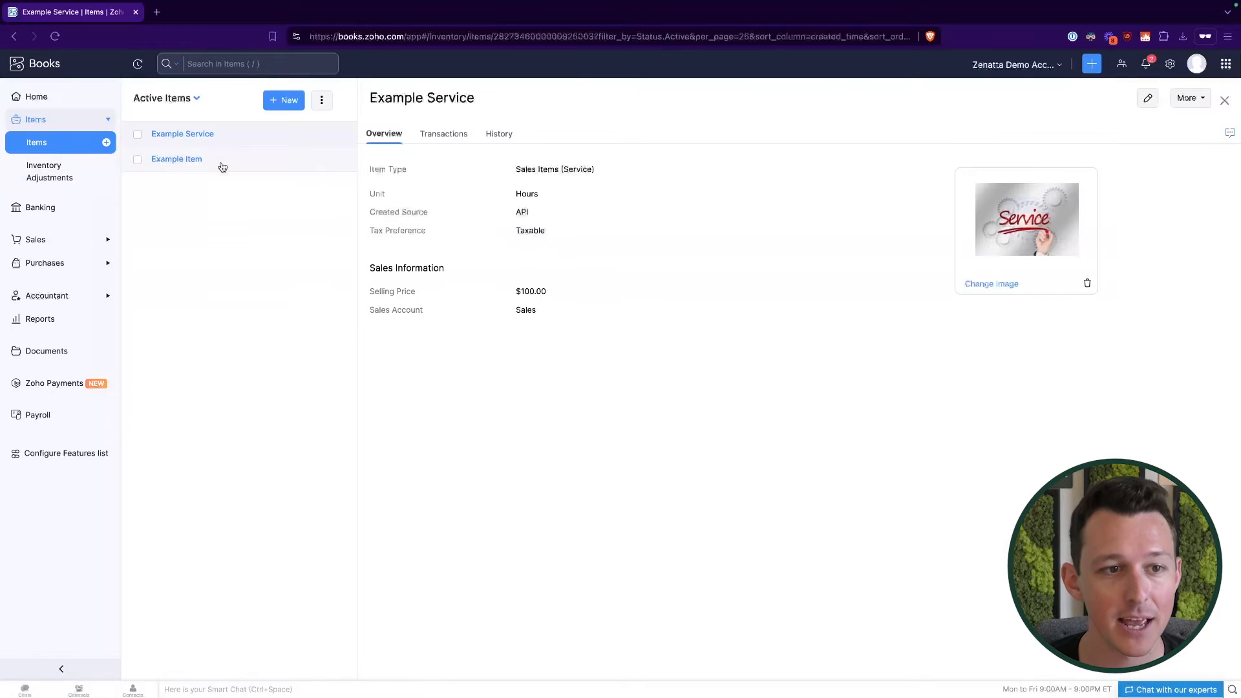
pyautogui.click(1148, 99)
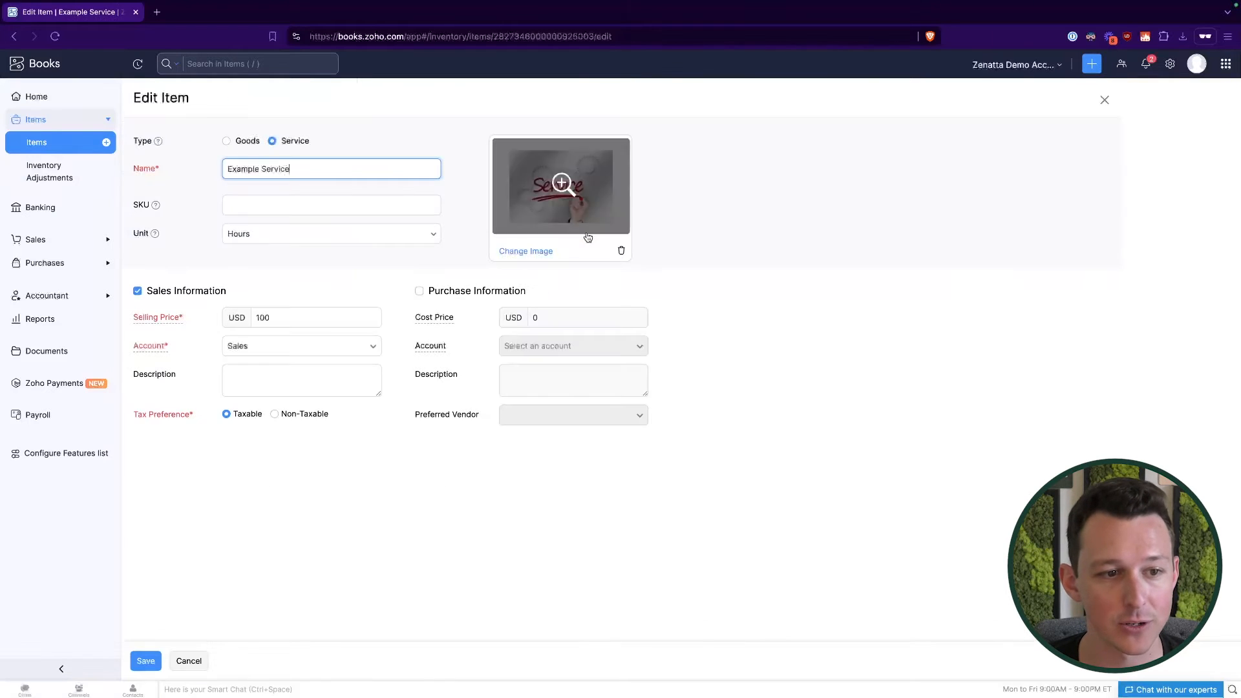
pyautogui.click(274, 415)
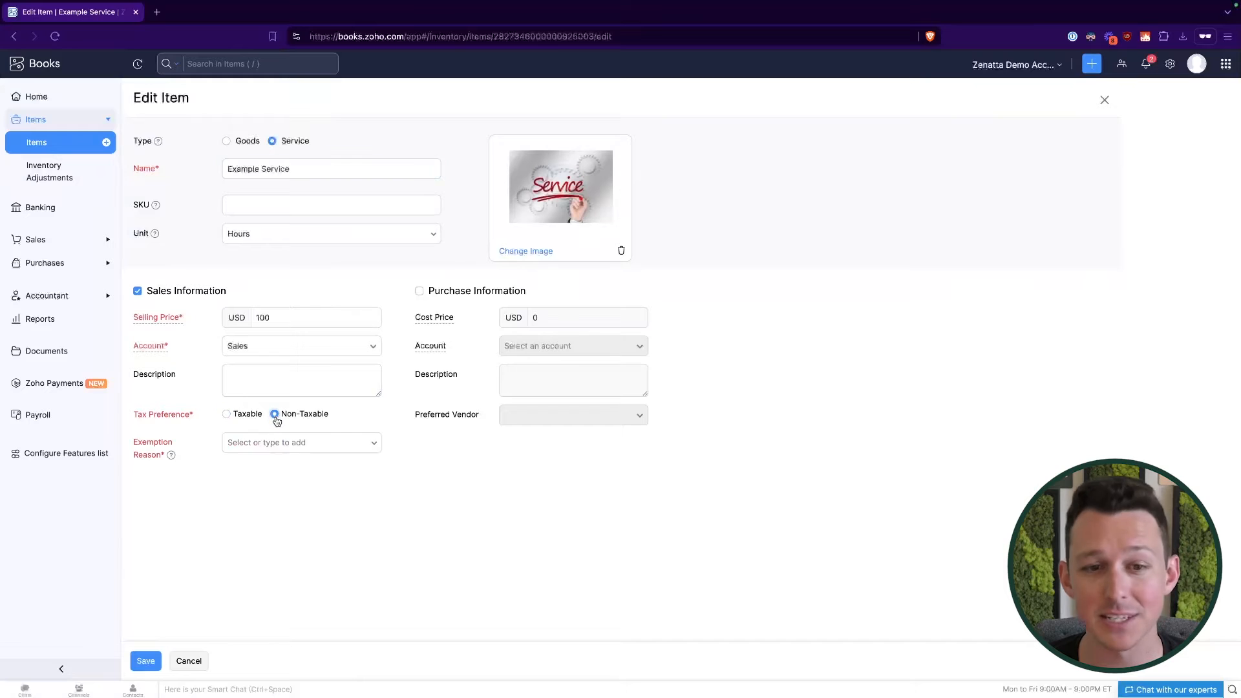
pyautogui.click(367, 442)
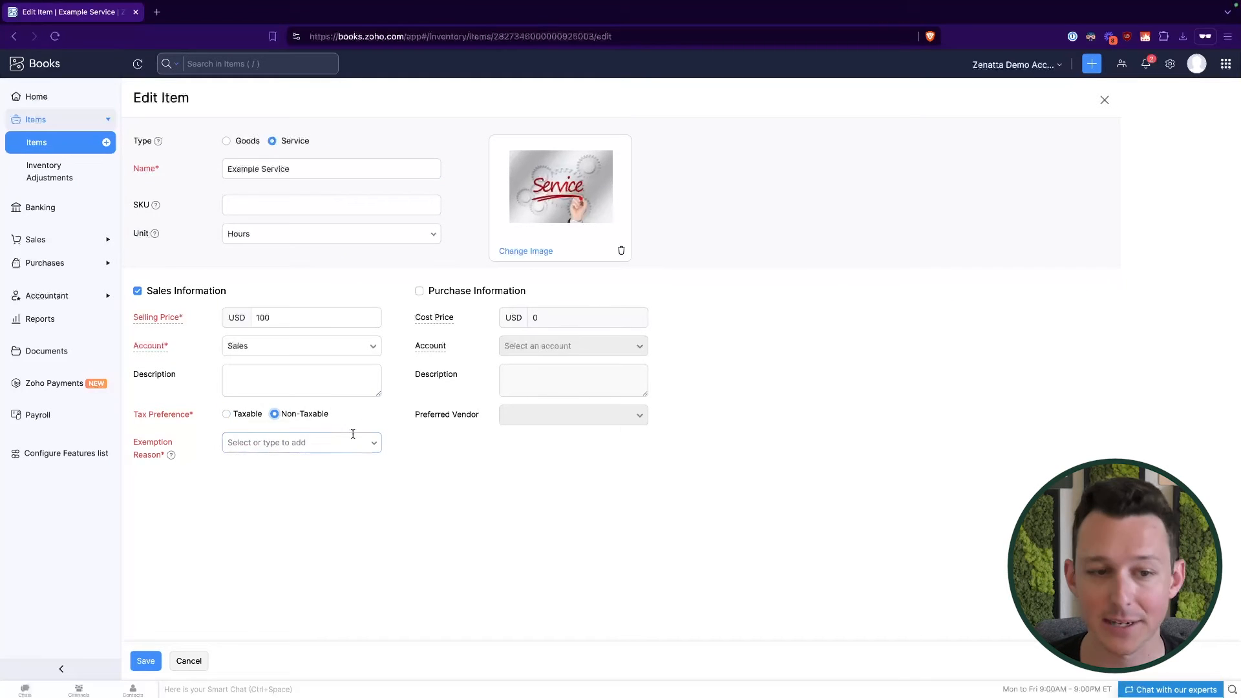
pyautogui.click(343, 473)
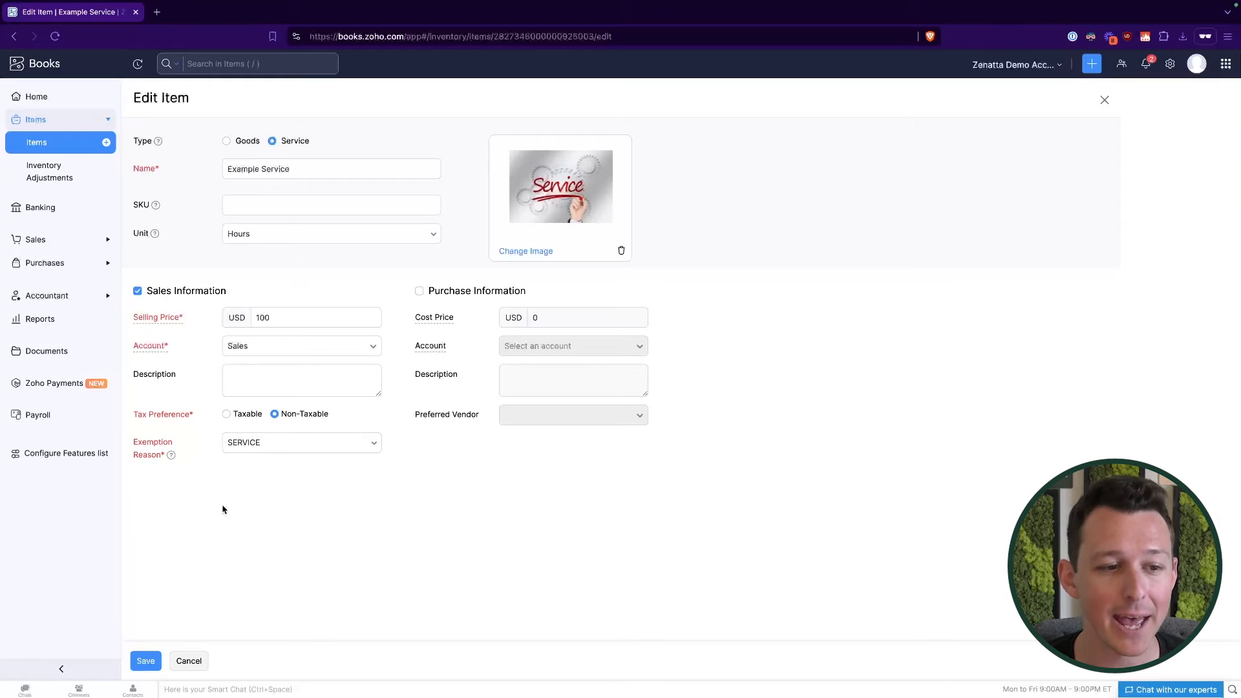
pyautogui.click(146, 668)
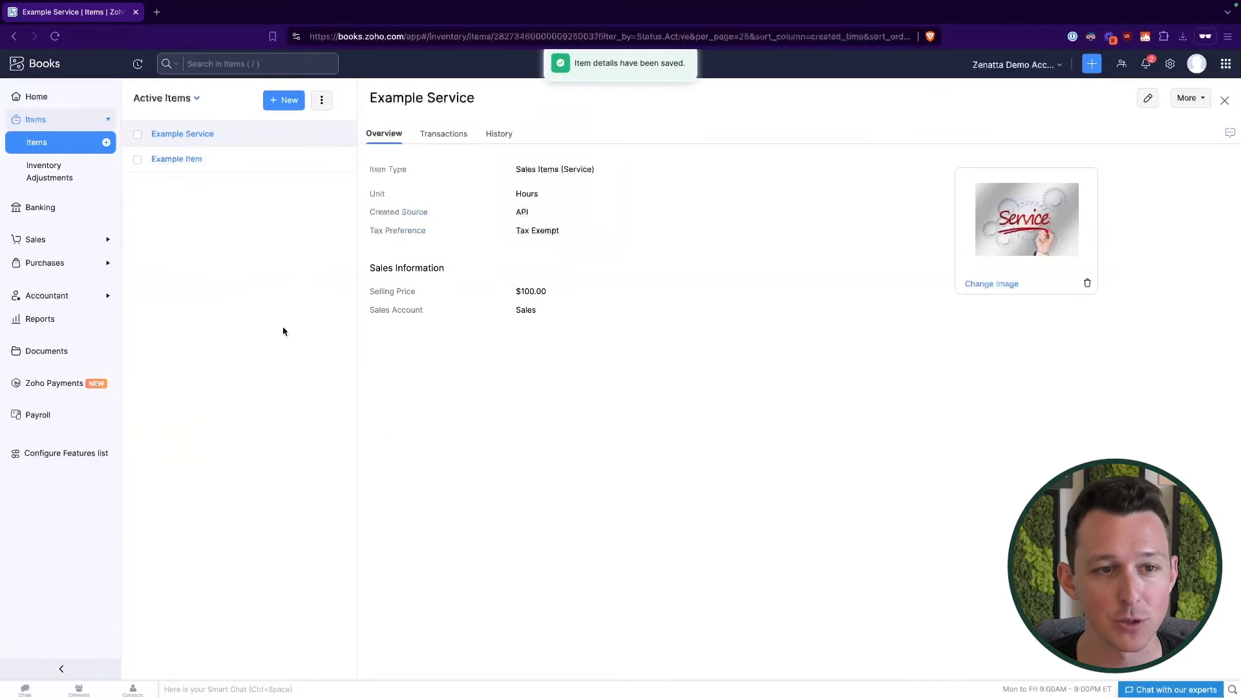
# Reopen Example Item for editing and examine the tax preference setting in its sales information.
pyautogui.click(235, 208)
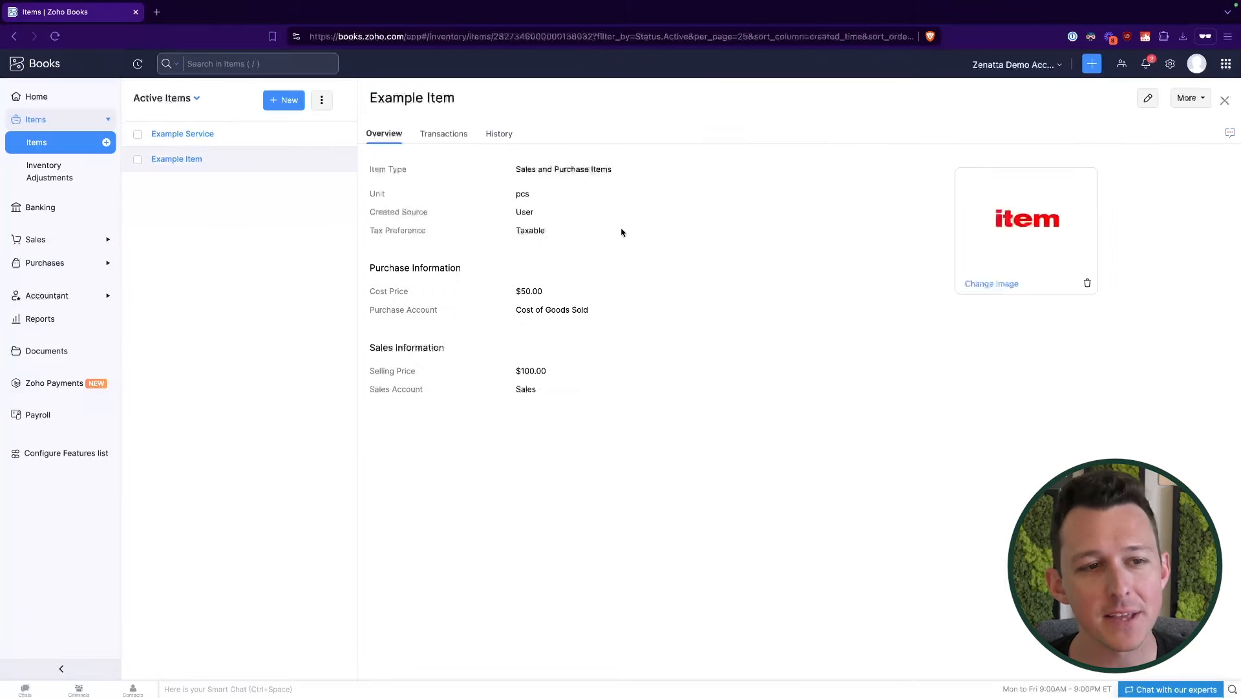
pyautogui.click(1148, 101)
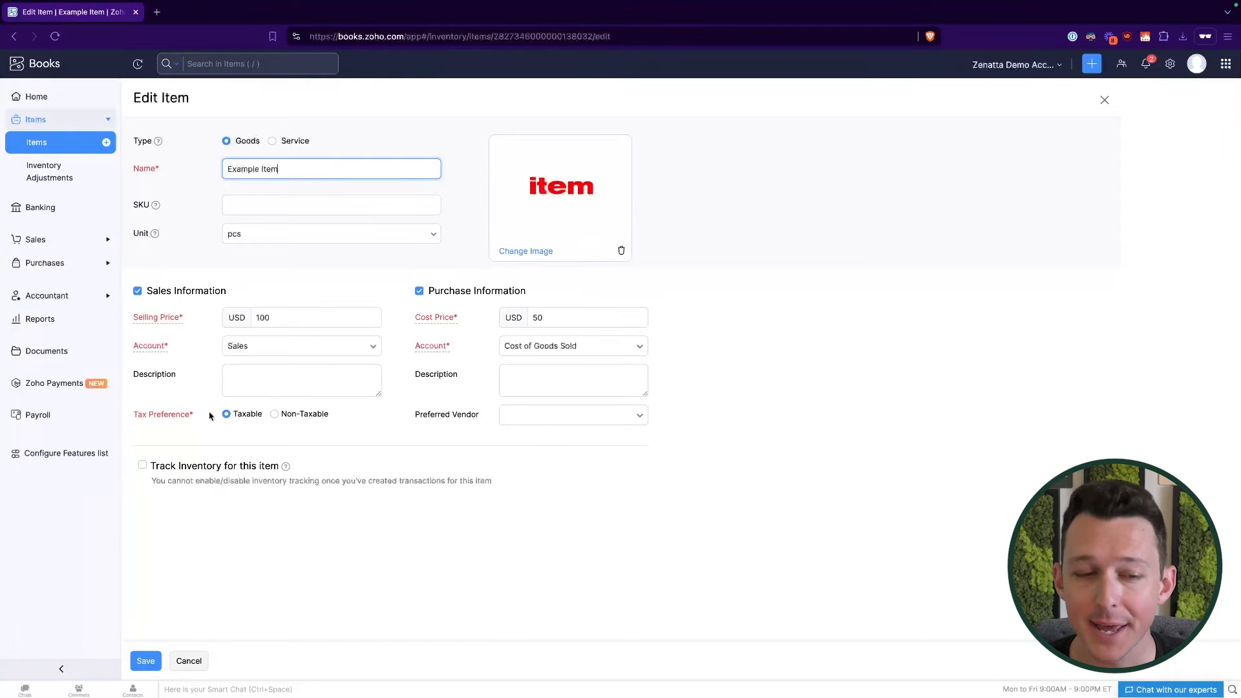
pyautogui.moveTo(135, 418); pyautogui.dragTo(190, 420)
pyautogui.click(177, 417)
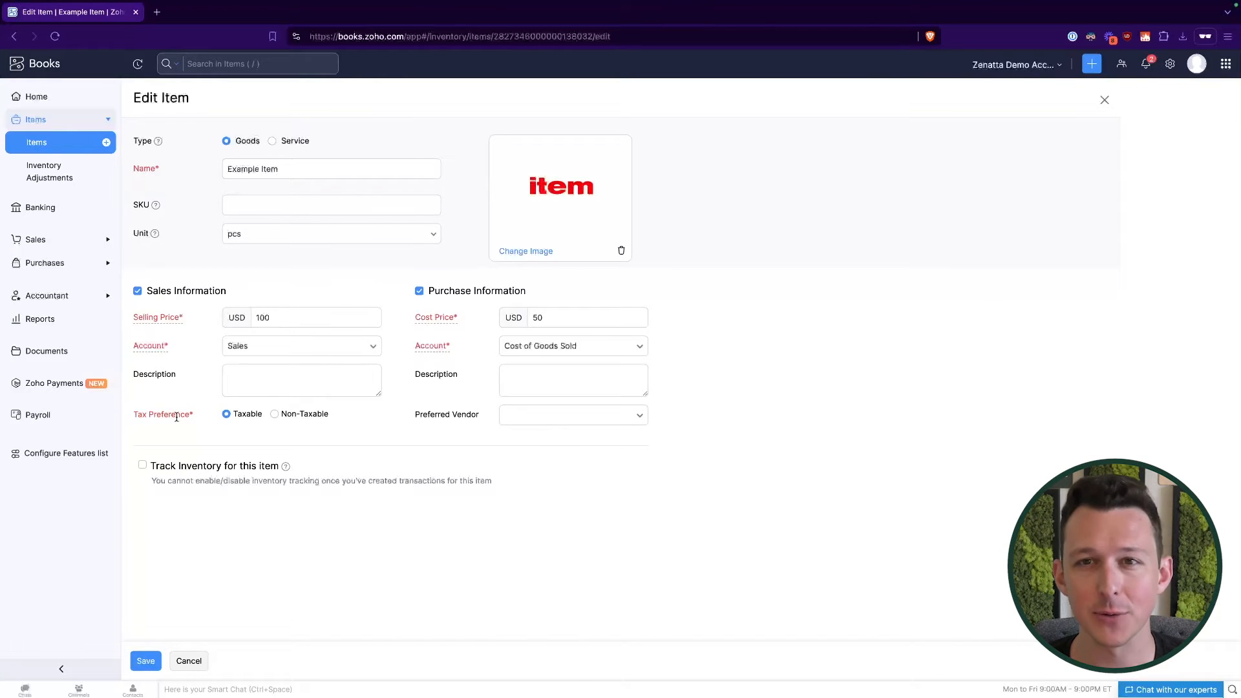
pyautogui.click(340, 366)
pyautogui.click(855, 279)
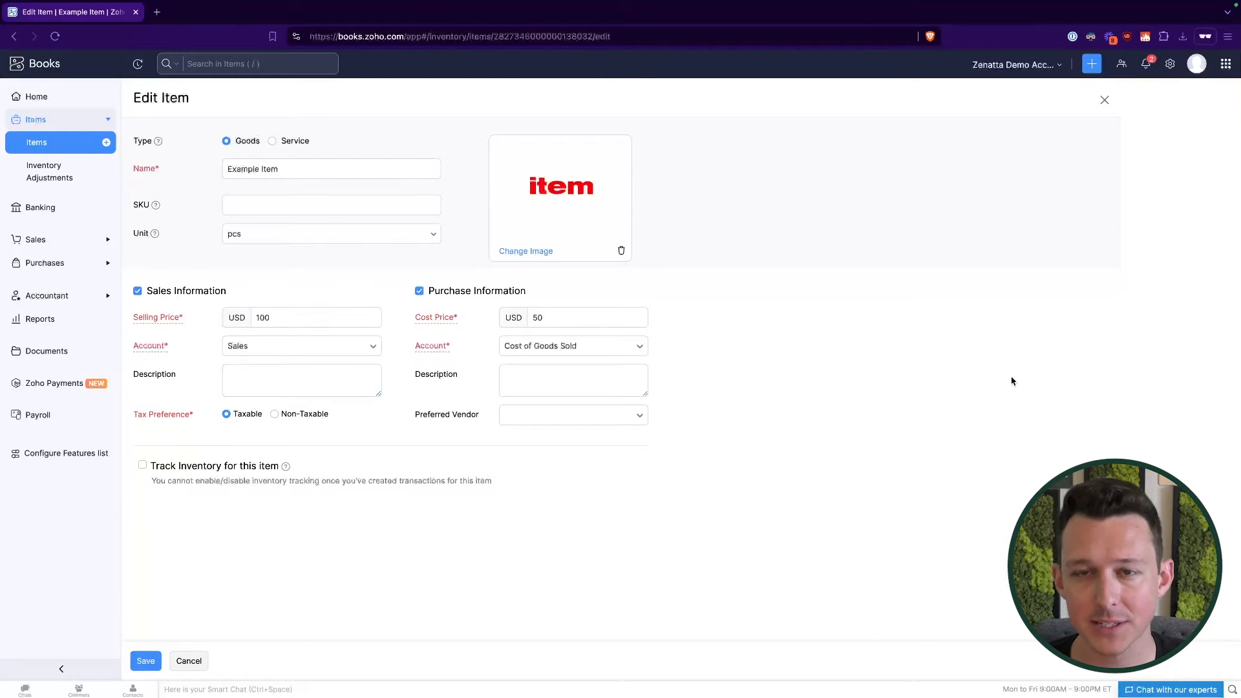
# Leave the item form and open the Zenatta Portal Demo Account record from the customers list.
pyautogui.click(57, 241)
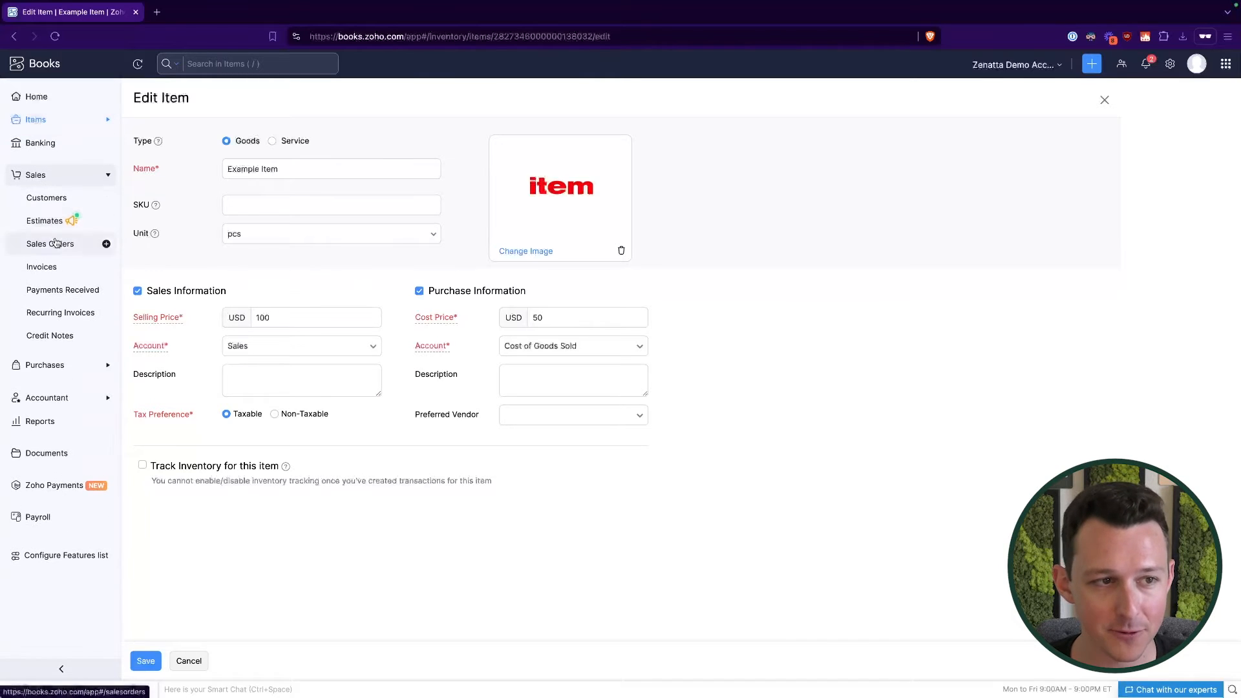
pyautogui.click(71, 200)
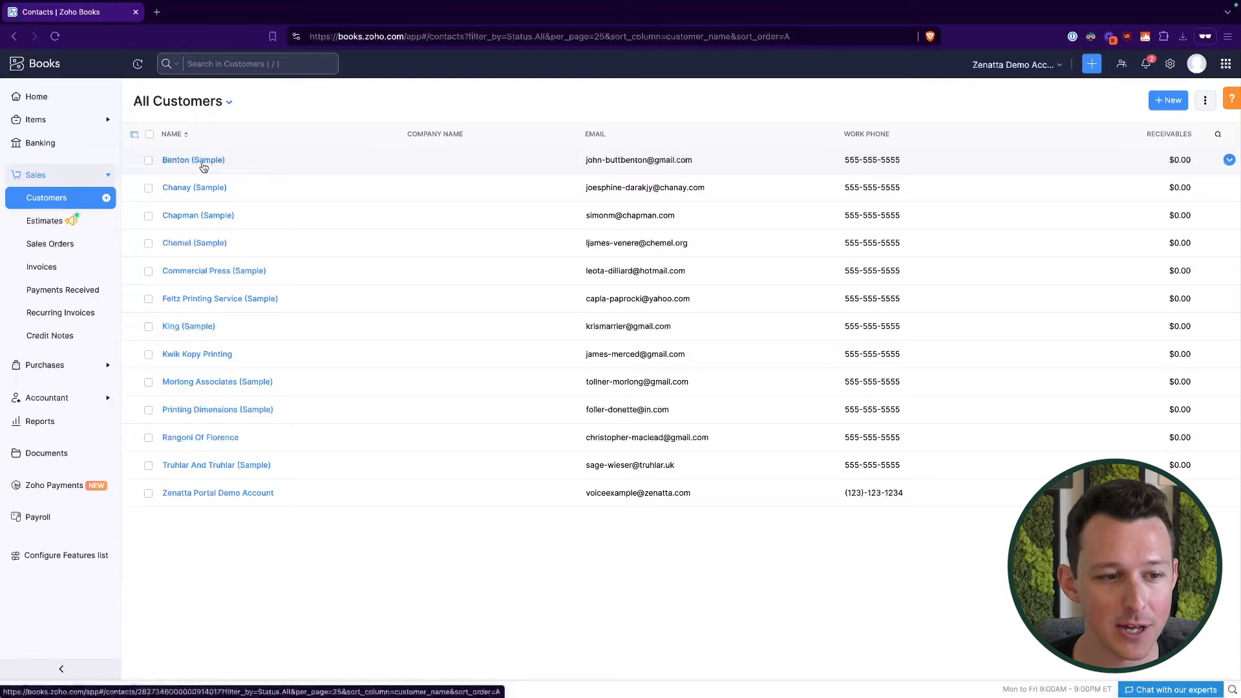
pyautogui.click(200, 492)
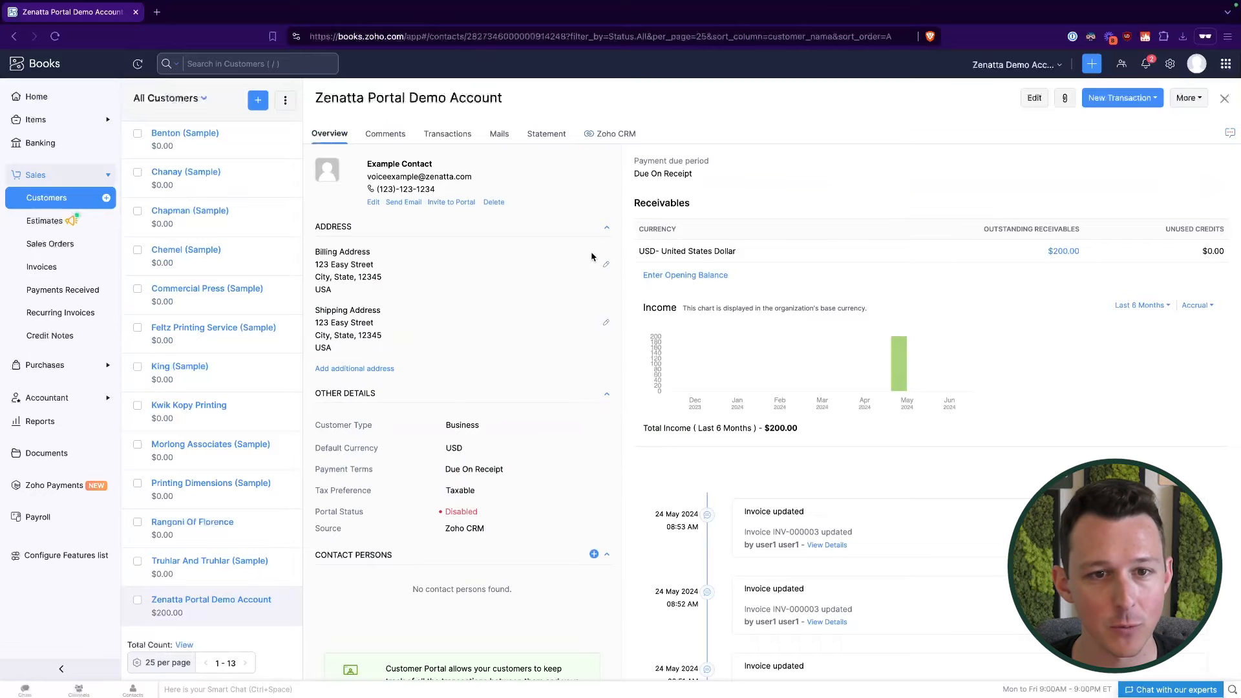
# Change the customer's billing address city to Cincinnati and state to Ohio, and save the address.
pyautogui.click(607, 265)
pyautogui.scroll(-1, 731, 356)
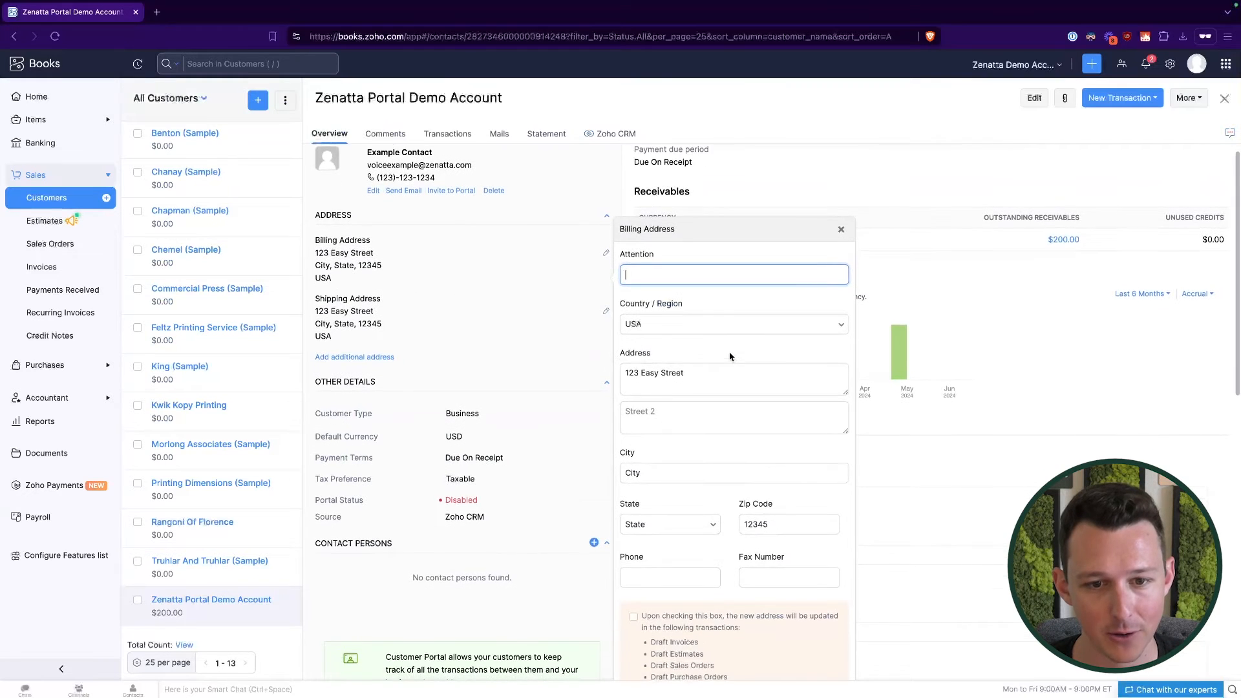
pyautogui.doubleClick(691, 402)
pyautogui.write('Cinc')
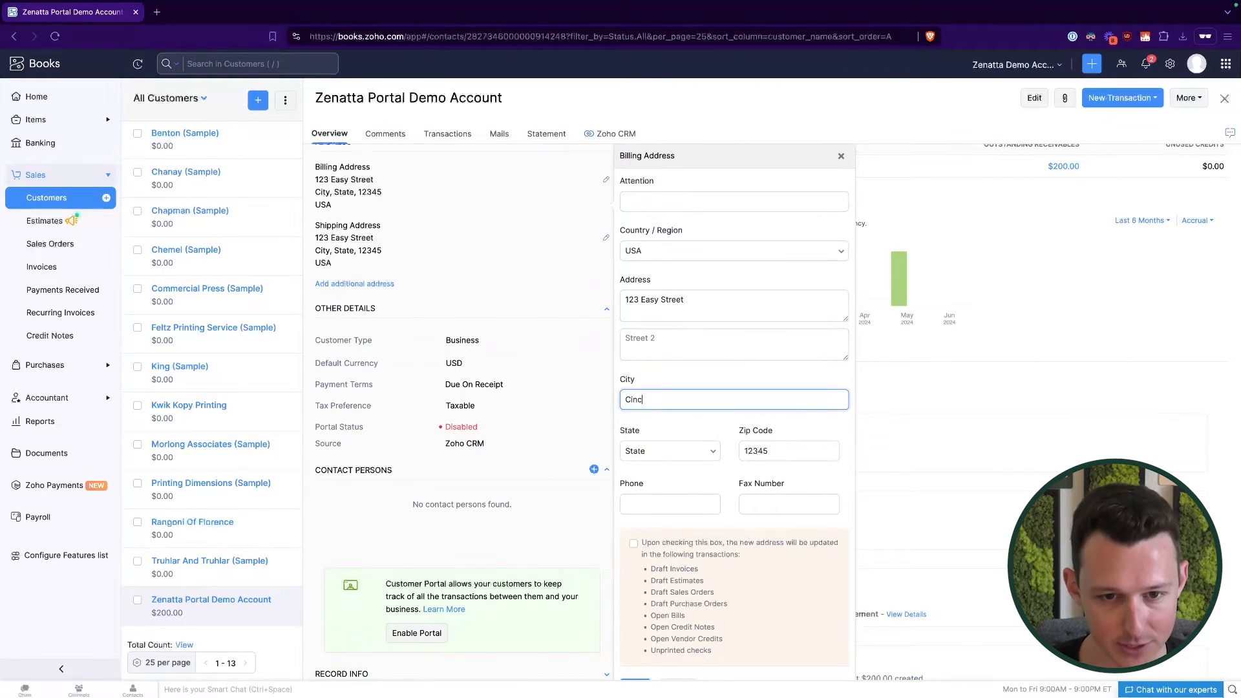
pyautogui.write('innita')
pyautogui.click(679, 451)
pyautogui.click(682, 403)
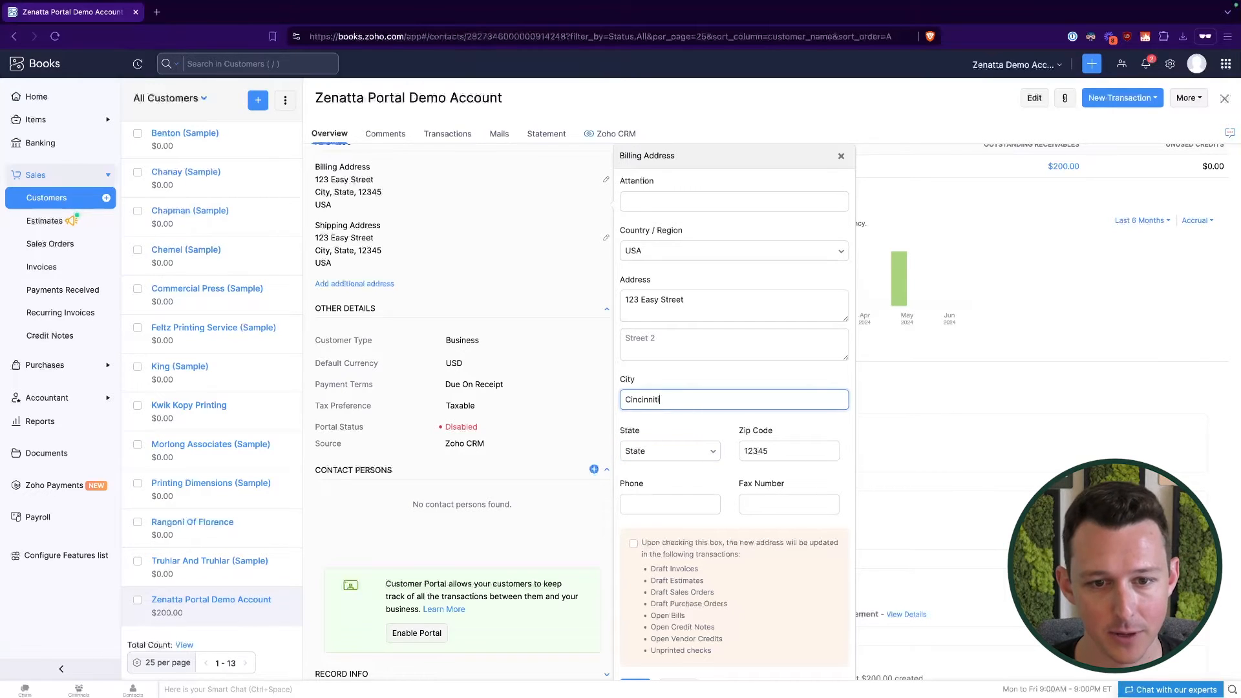
pyautogui.click(660, 447)
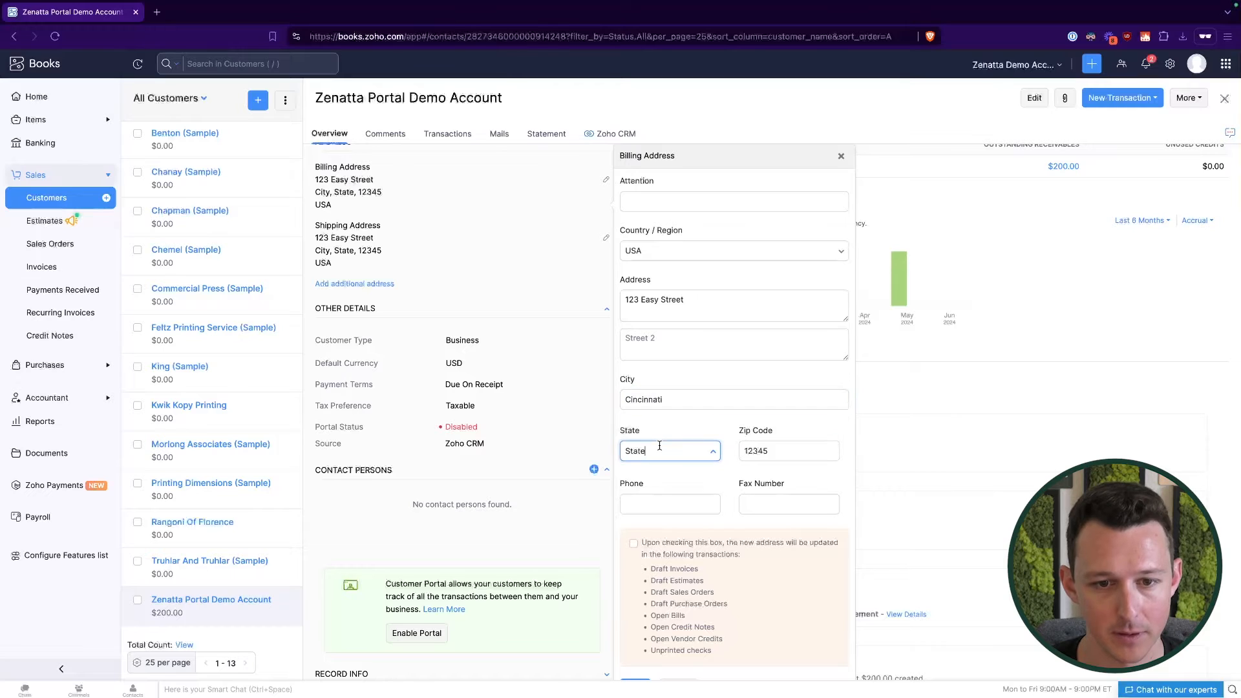
pyautogui.write('Ohio')
pyautogui.scroll(-3, 677, 526)
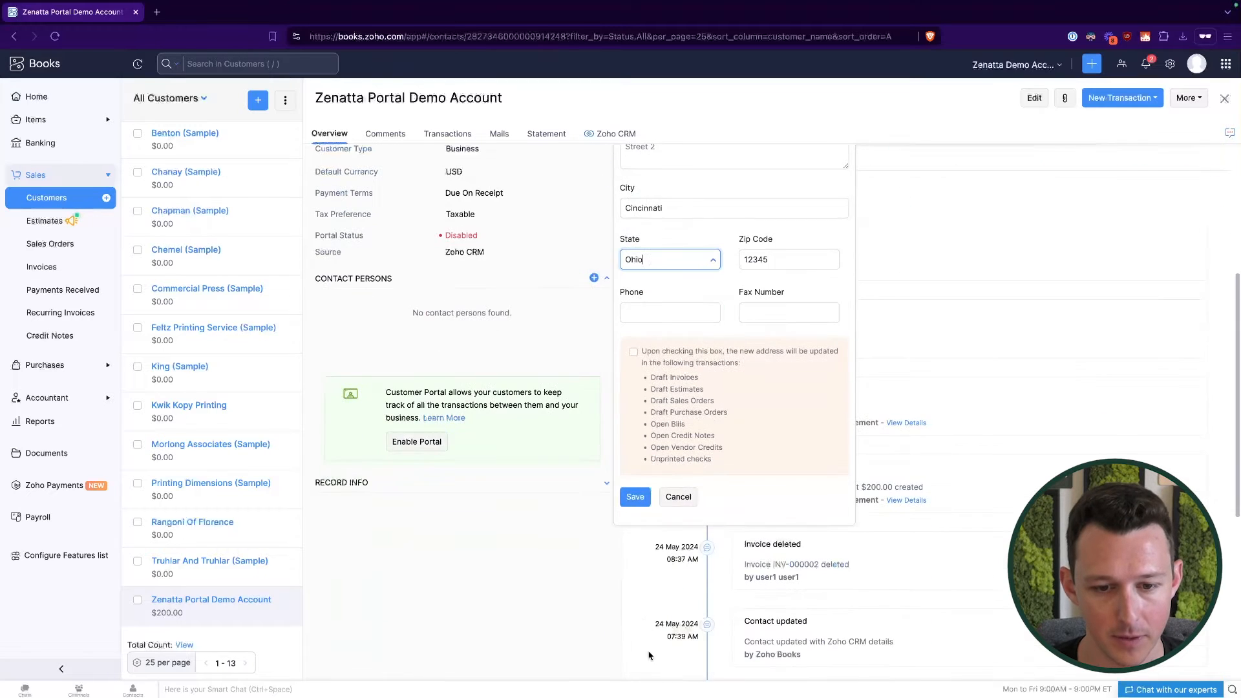
pyautogui.click(636, 498)
pyautogui.scroll(5, 551, 330)
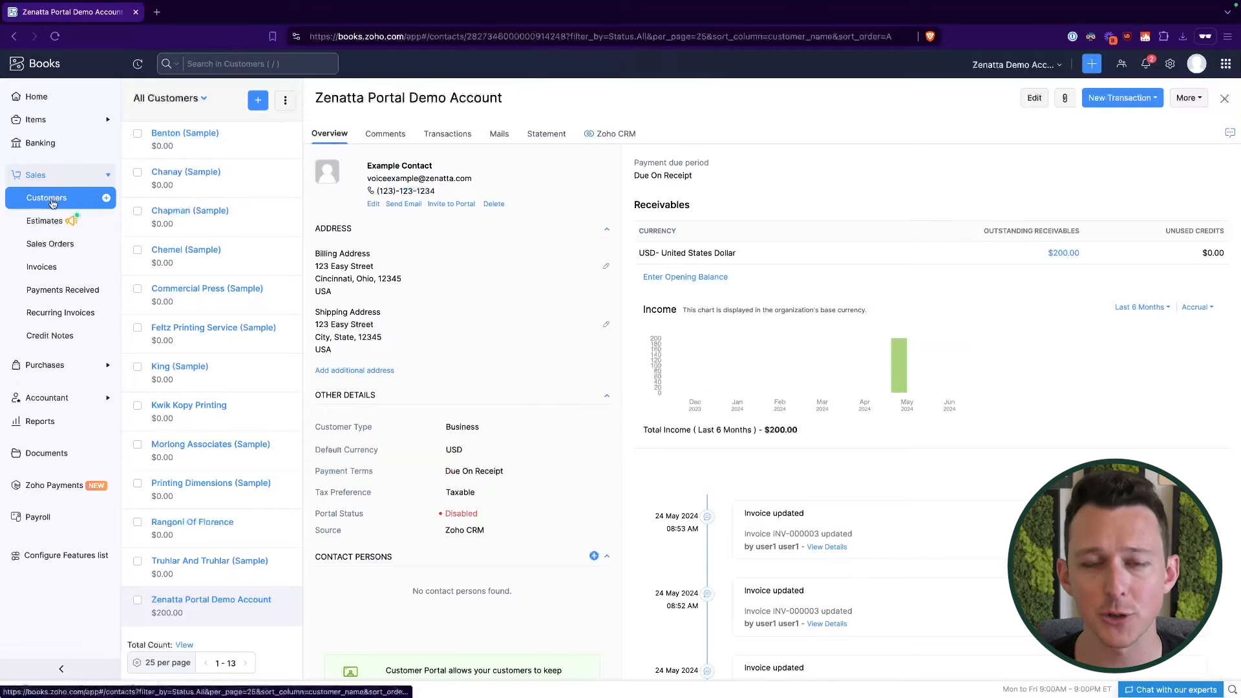
# Open the customer for editing and choose Default [6%] as its tax rate.
pyautogui.click(1034, 99)
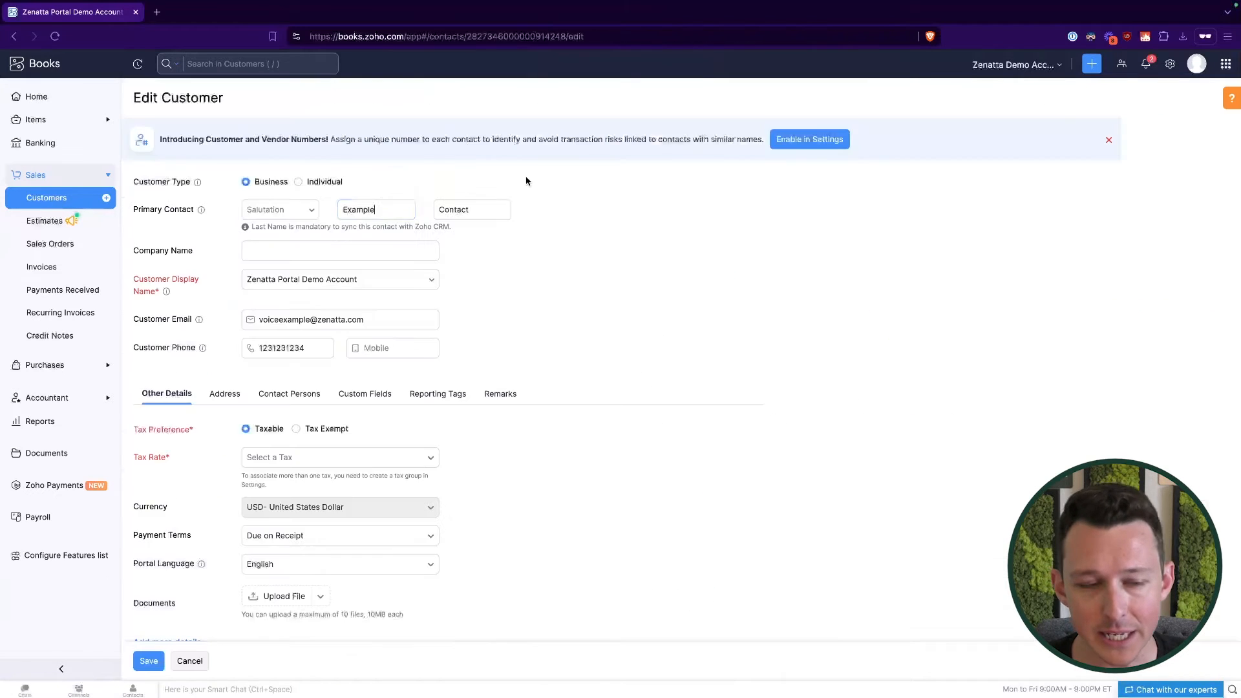
pyautogui.scroll(-3, 393, 348)
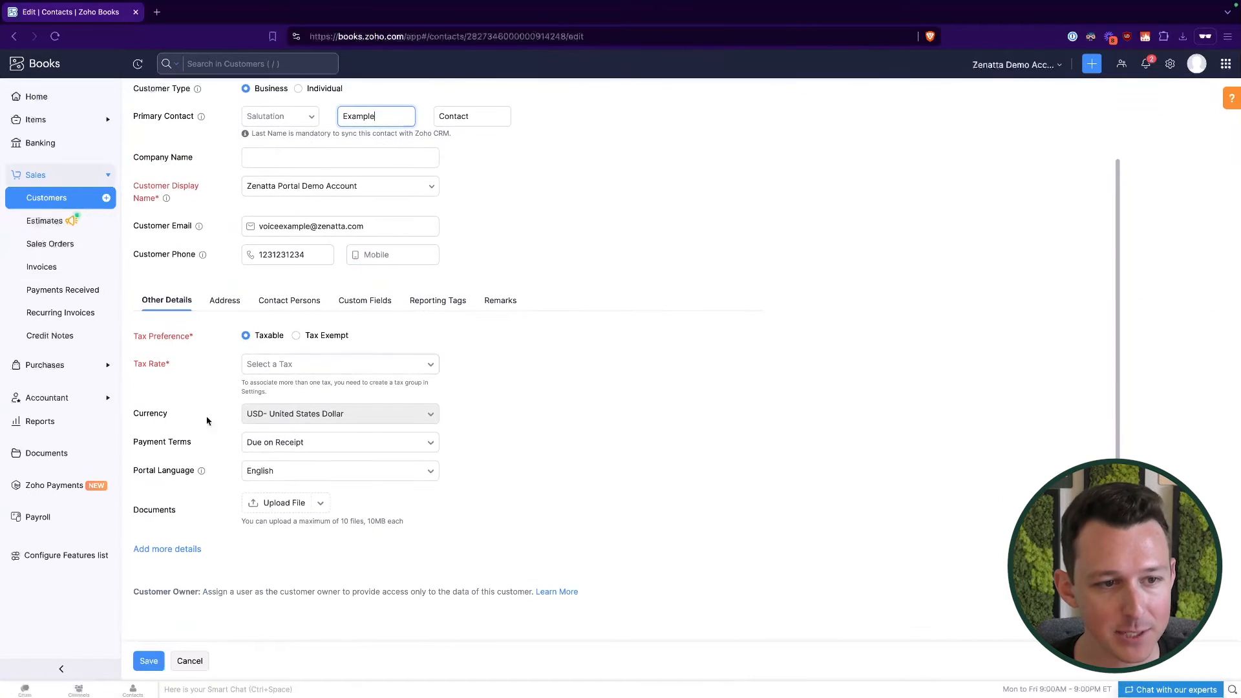
pyautogui.click(313, 367)
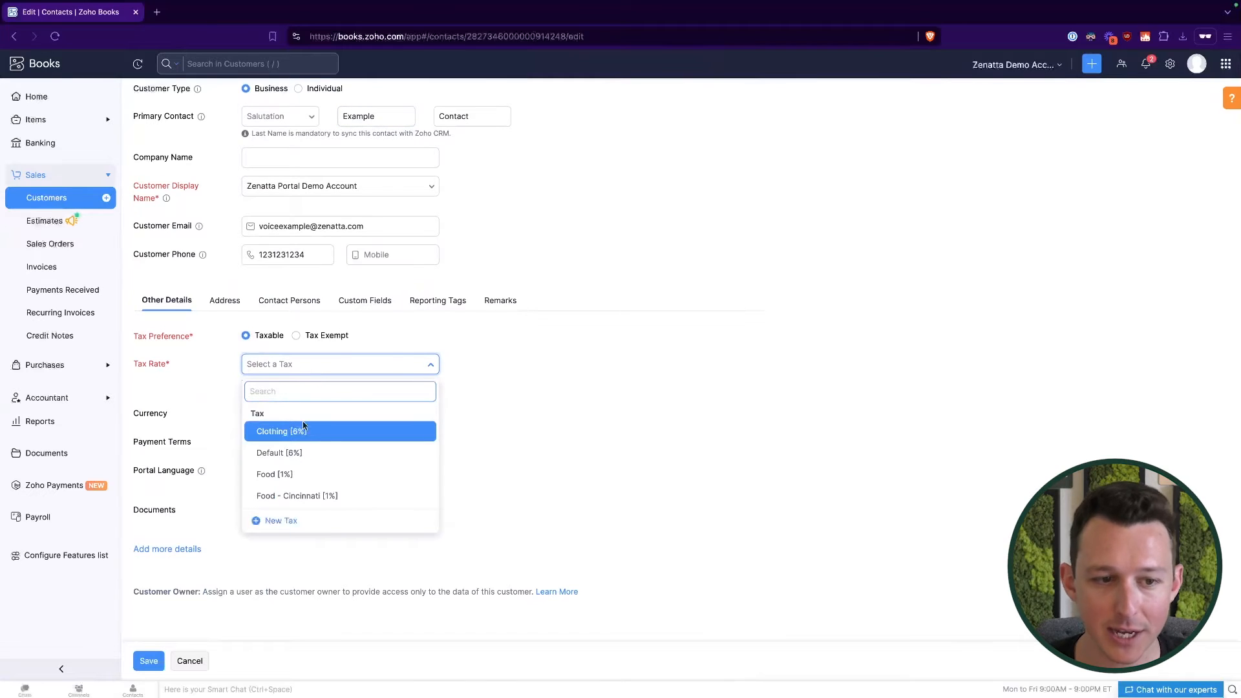
pyautogui.click(330, 369)
pyautogui.click(331, 366)
pyautogui.click(293, 453)
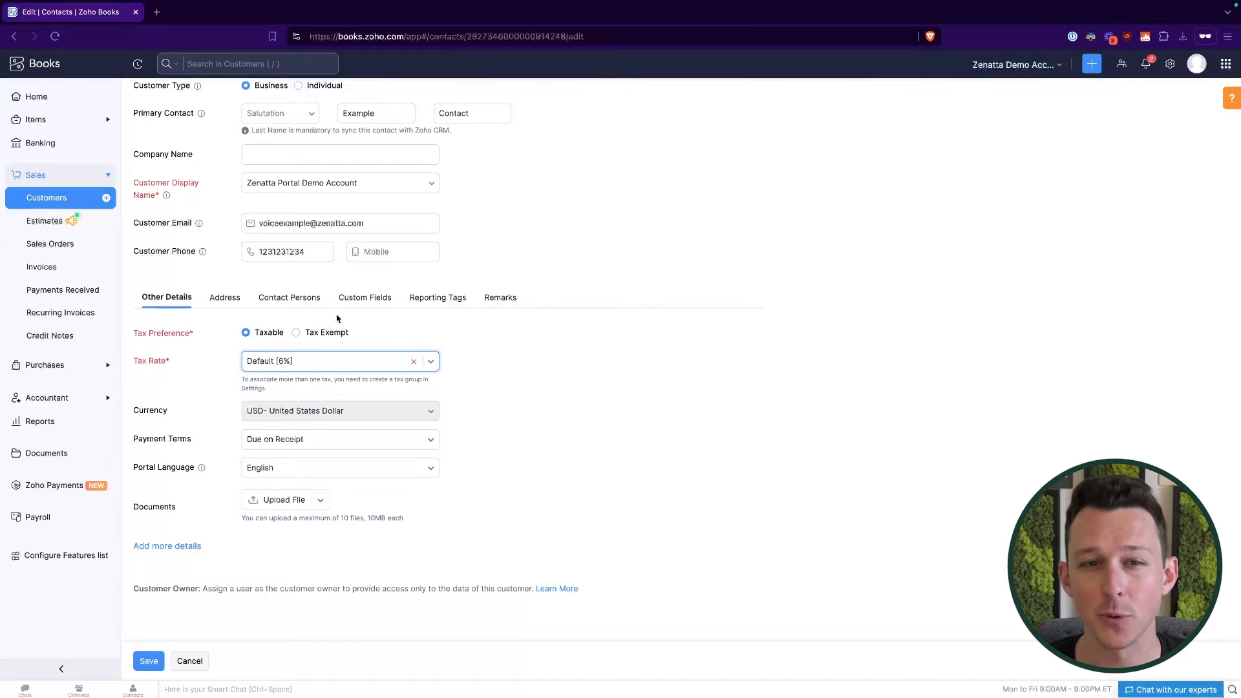
# Try making the customer tax exempt with NON-PROFIT ORGANIZATION as reason and Ohio Department of Revenue as authority, and switch back to Taxable.
pyautogui.click(297, 333)
pyautogui.click(319, 360)
pyautogui.click(319, 389)
pyautogui.click(320, 389)
pyautogui.click(319, 418)
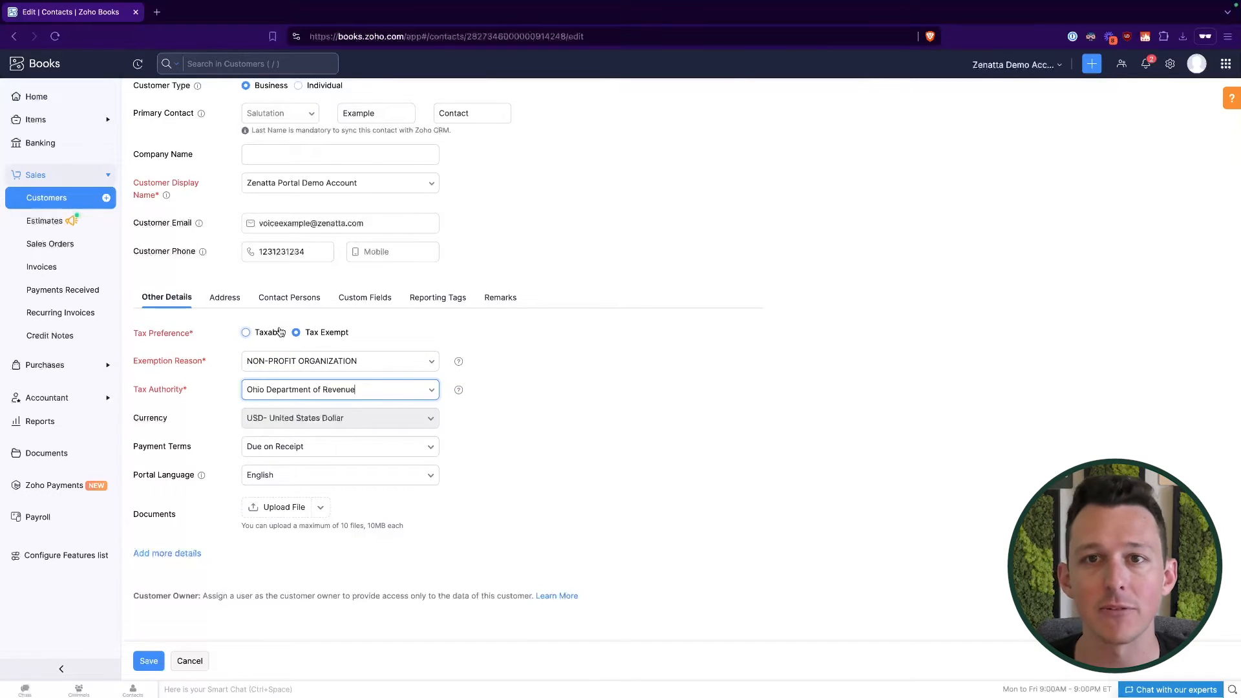
pyautogui.click(247, 333)
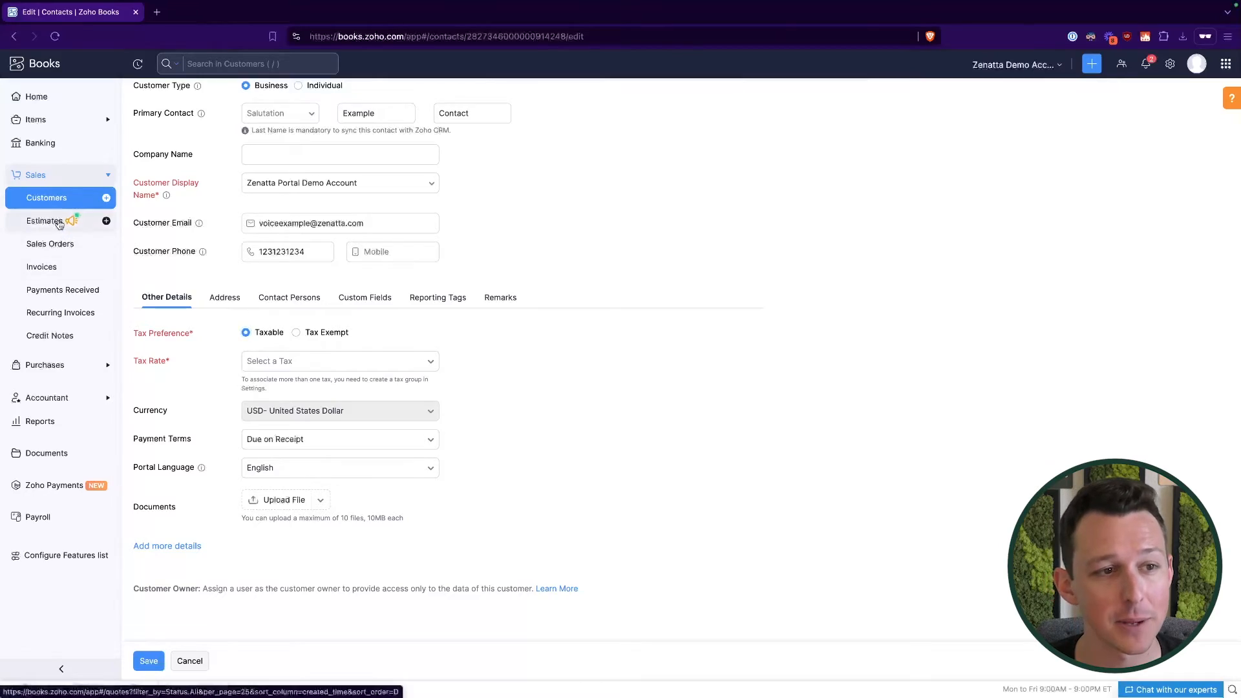
# Start a new estimate for Zenatta Portal Demo Account and check the billing address and tax rate applied to it.
pyautogui.click(45, 221)
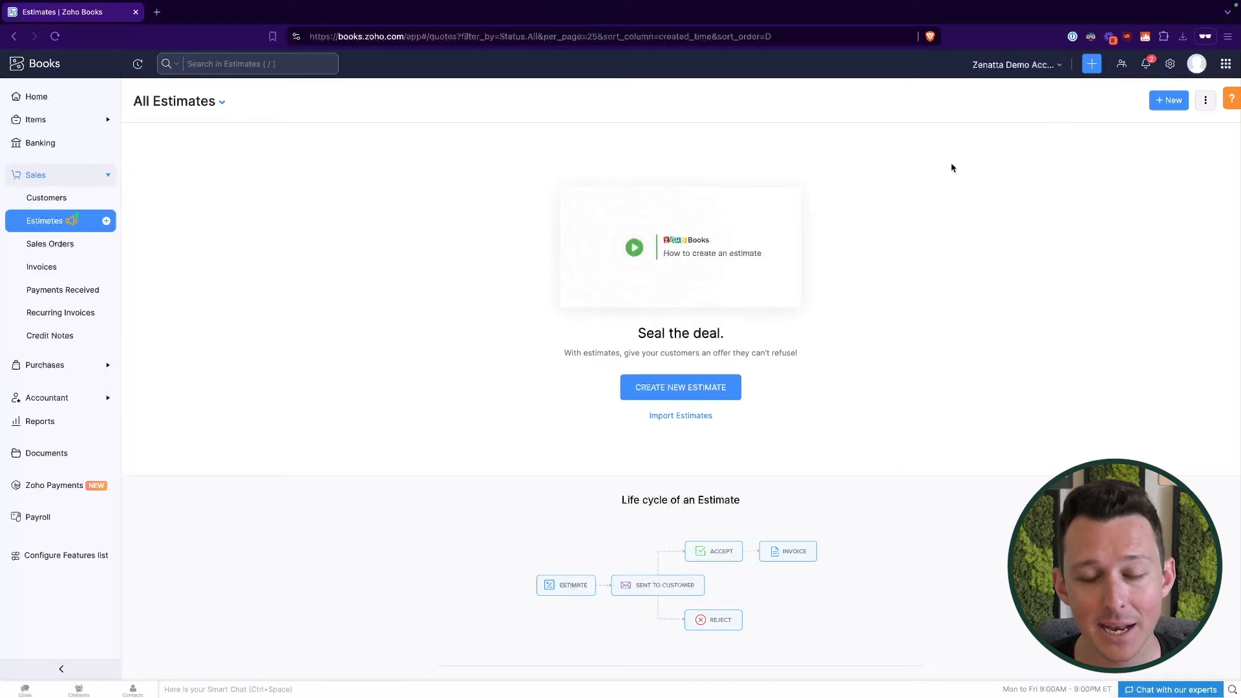
pyautogui.click(1167, 102)
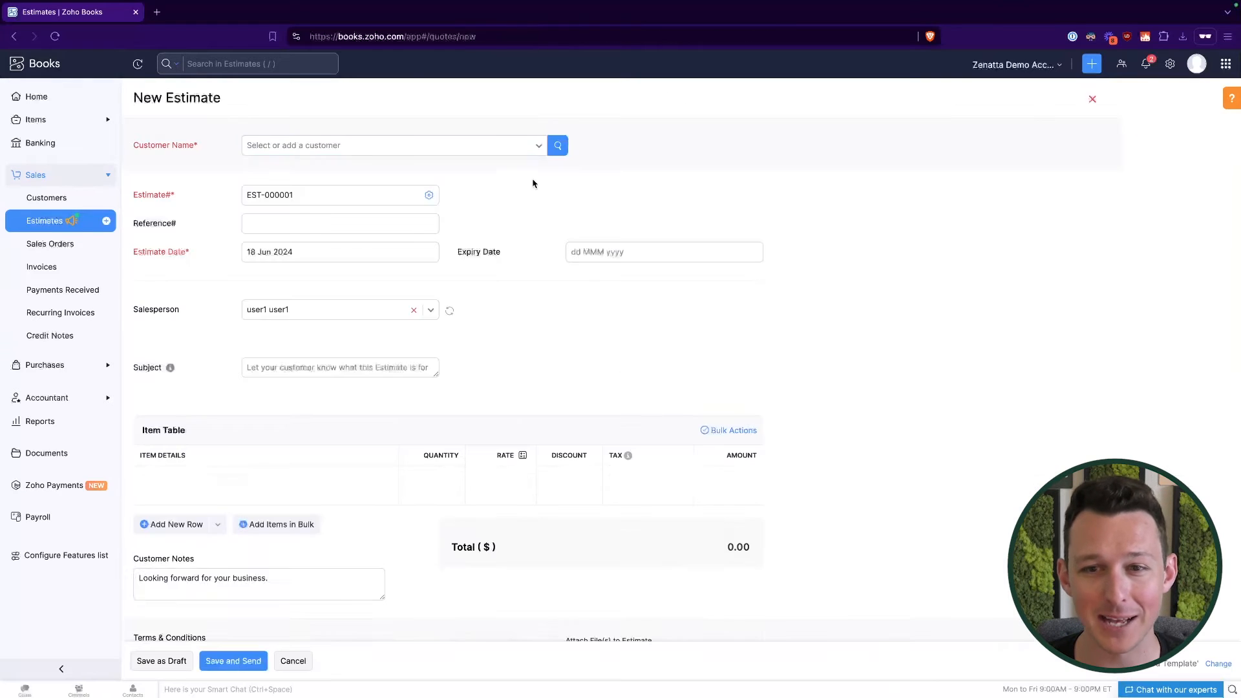
pyautogui.click(353, 147)
pyautogui.write('zen')
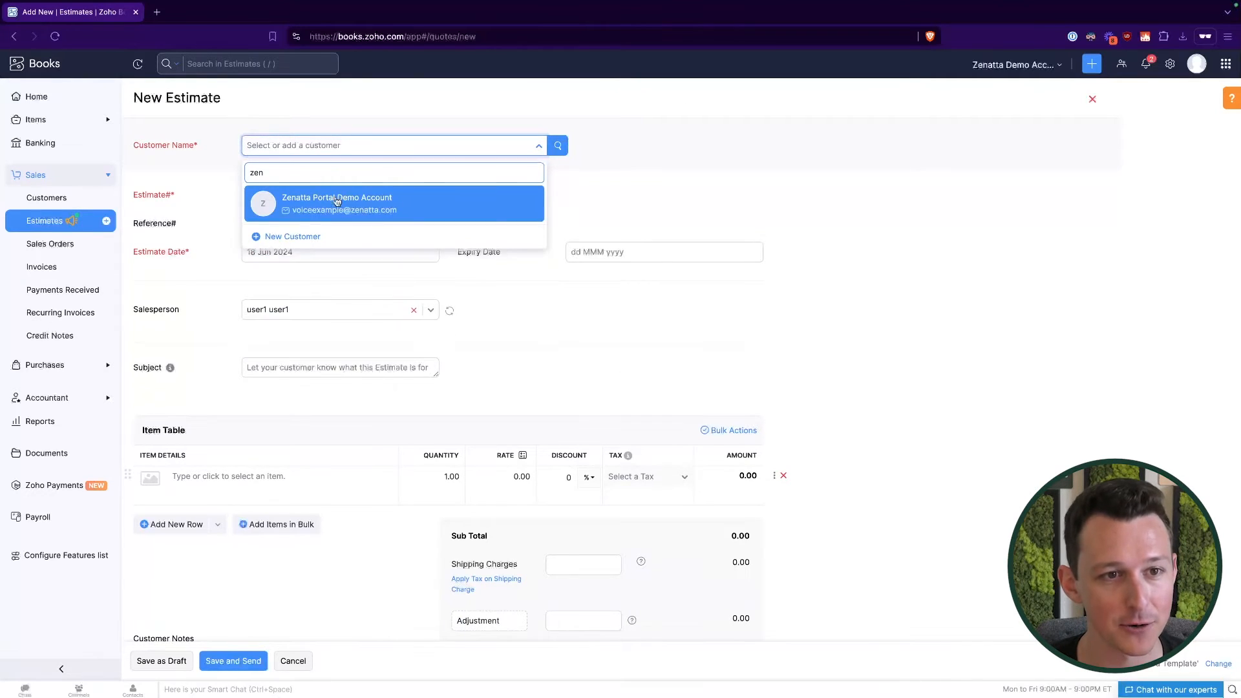
pyautogui.click(337, 202)
pyautogui.scroll(-2, 529, 304)
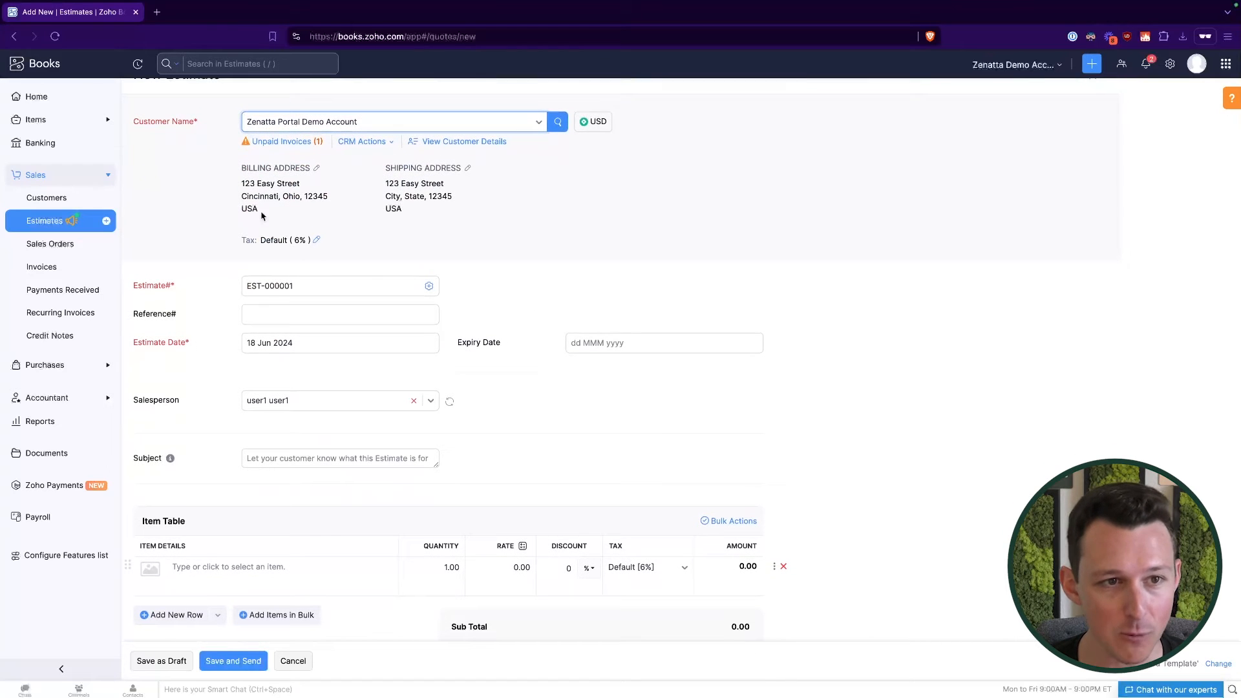
pyautogui.moveTo(232, 176); pyautogui.dragTo(313, 221)
pyautogui.click(256, 245)
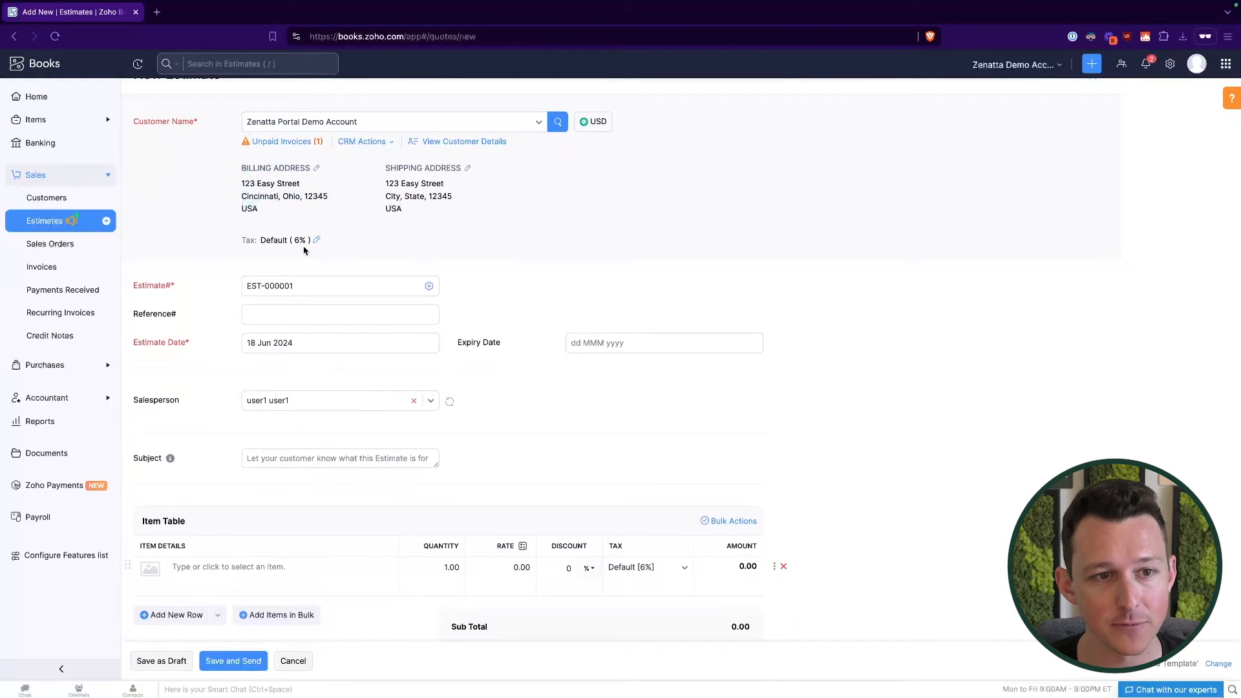
pyautogui.scroll(-1, 313, 222)
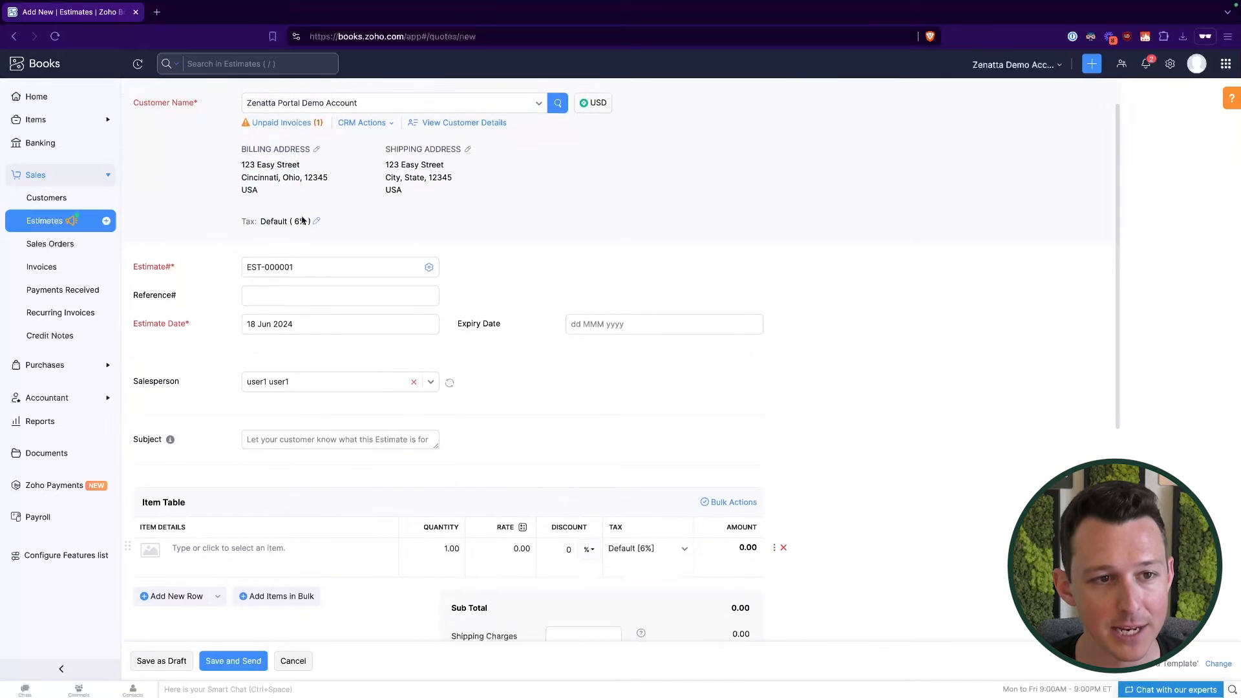
# Add Example Item as the first line of the estimate's item table.
pyautogui.scroll(-4, 534, 412)
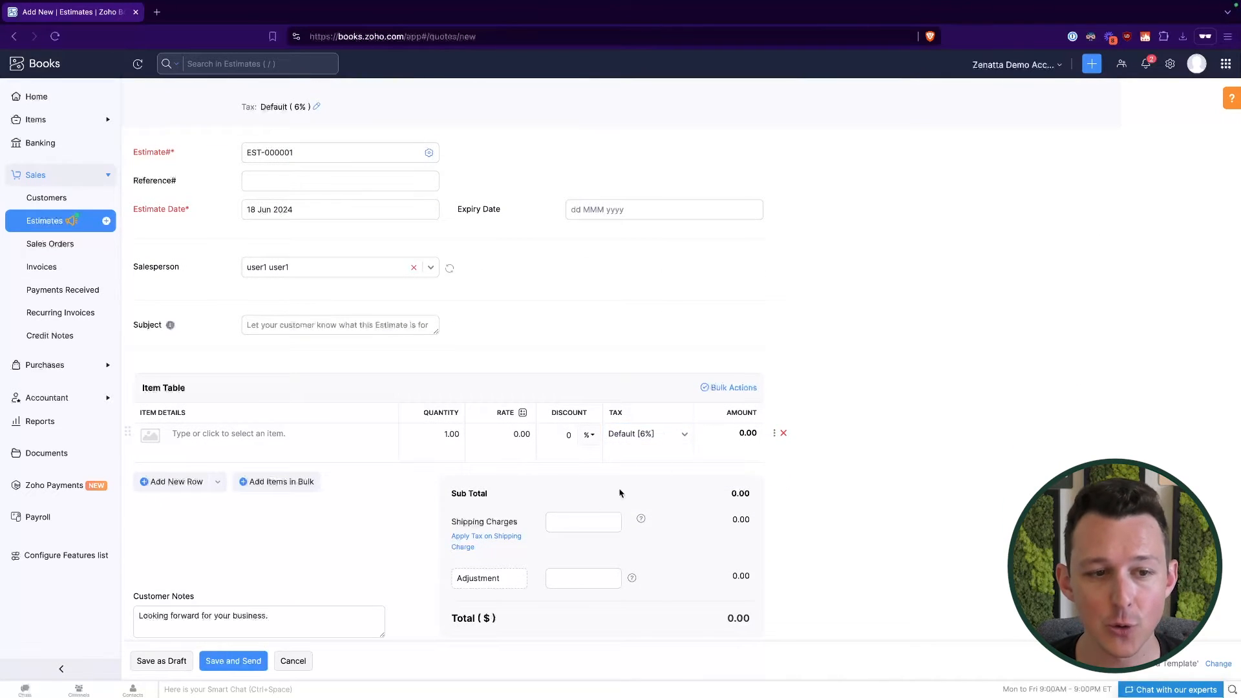
pyautogui.click(265, 431)
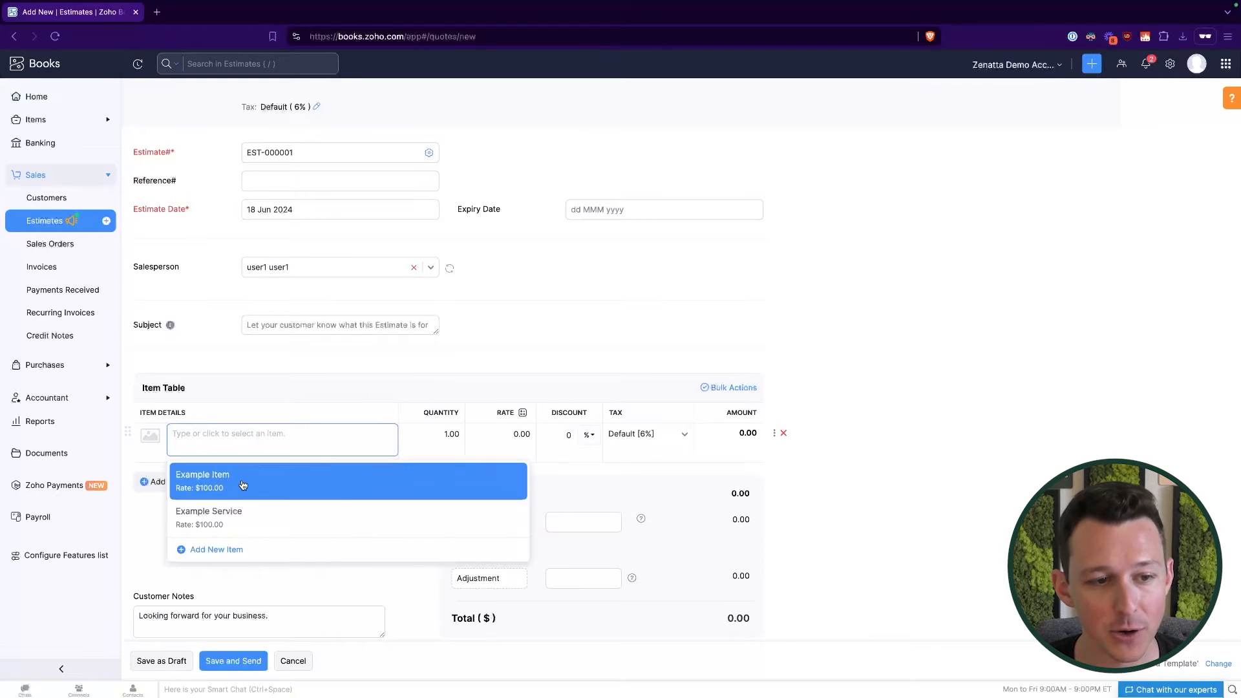
pyautogui.click(242, 485)
pyautogui.scroll(-2, 642, 327)
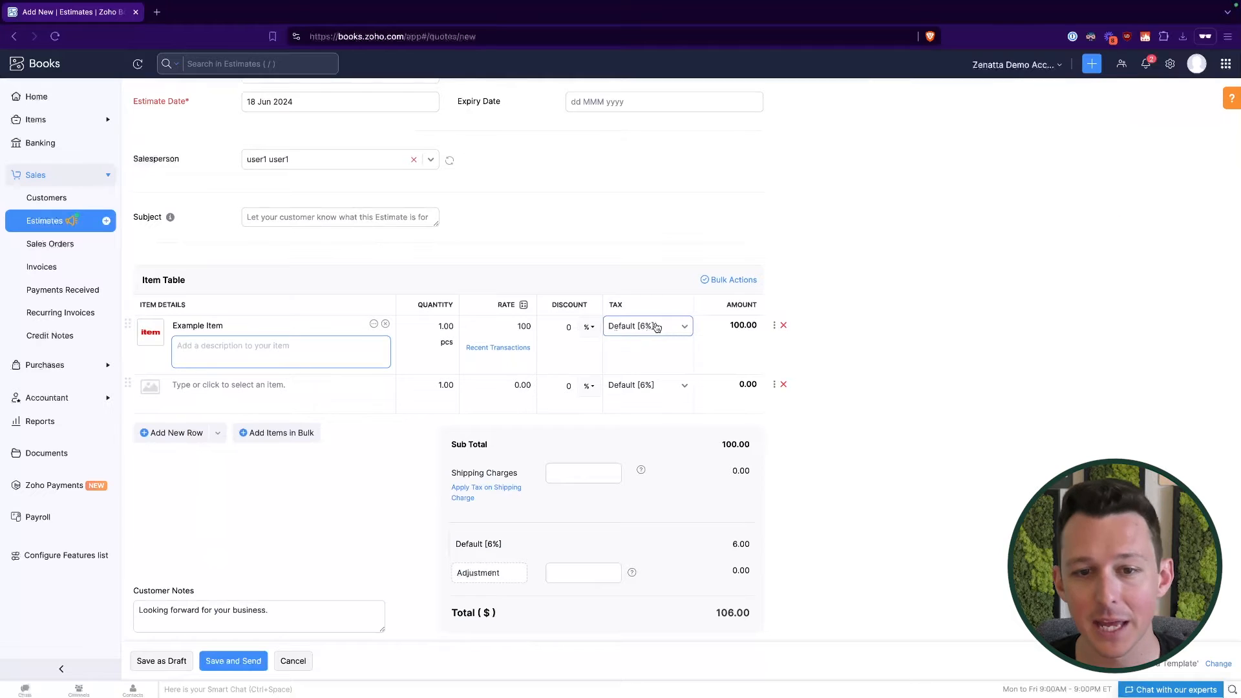
# Try the Clothing [6%] tax on the Example Item line and return it to Default [6%].
pyautogui.click(657, 327)
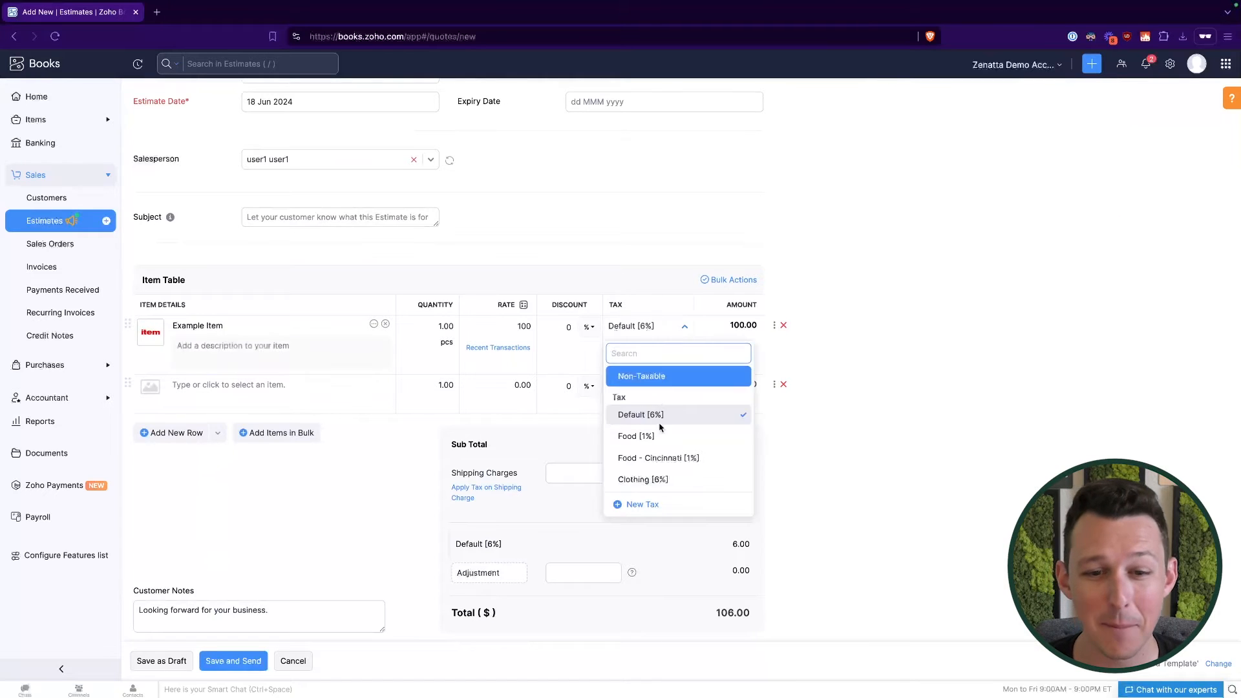
pyautogui.scroll(-1, 657, 462)
pyautogui.click(657, 469)
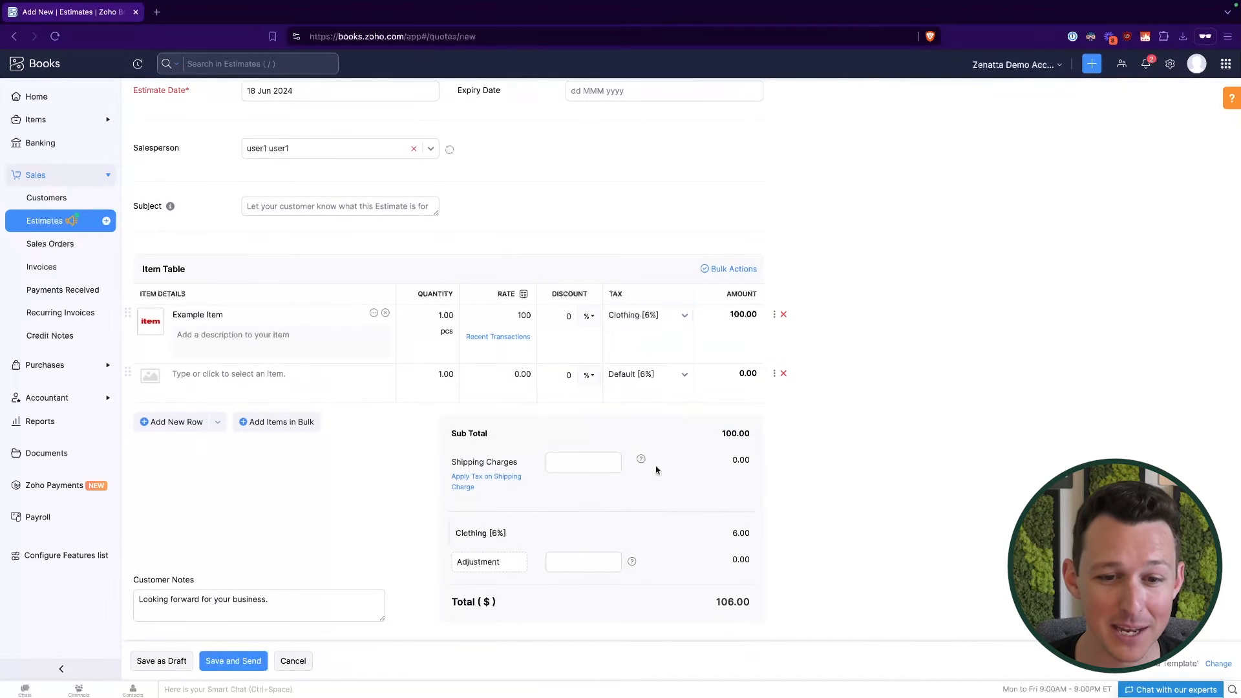
pyautogui.click(656, 315)
pyautogui.click(664, 406)
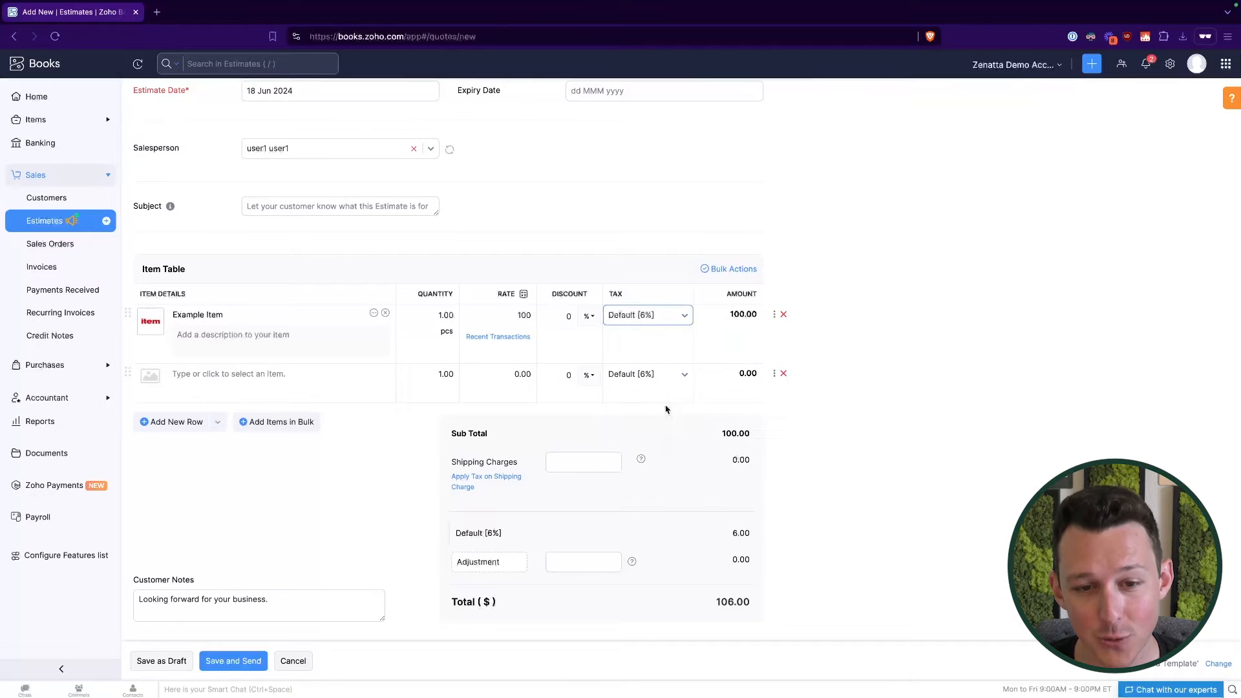
# Try the Food [1%] and Food - Cincinnati [1%] taxes on the Example Item line, and restore Default [6%].
pyautogui.click(663, 314)
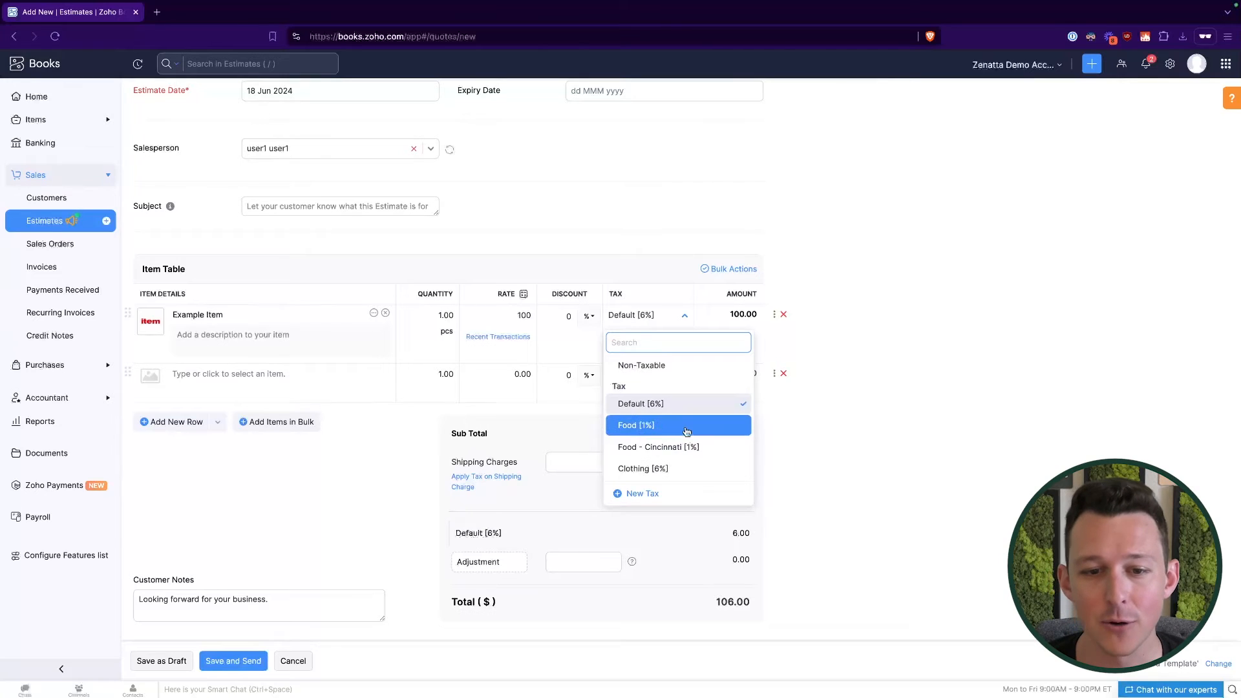
pyautogui.scroll(-1, 748, 446)
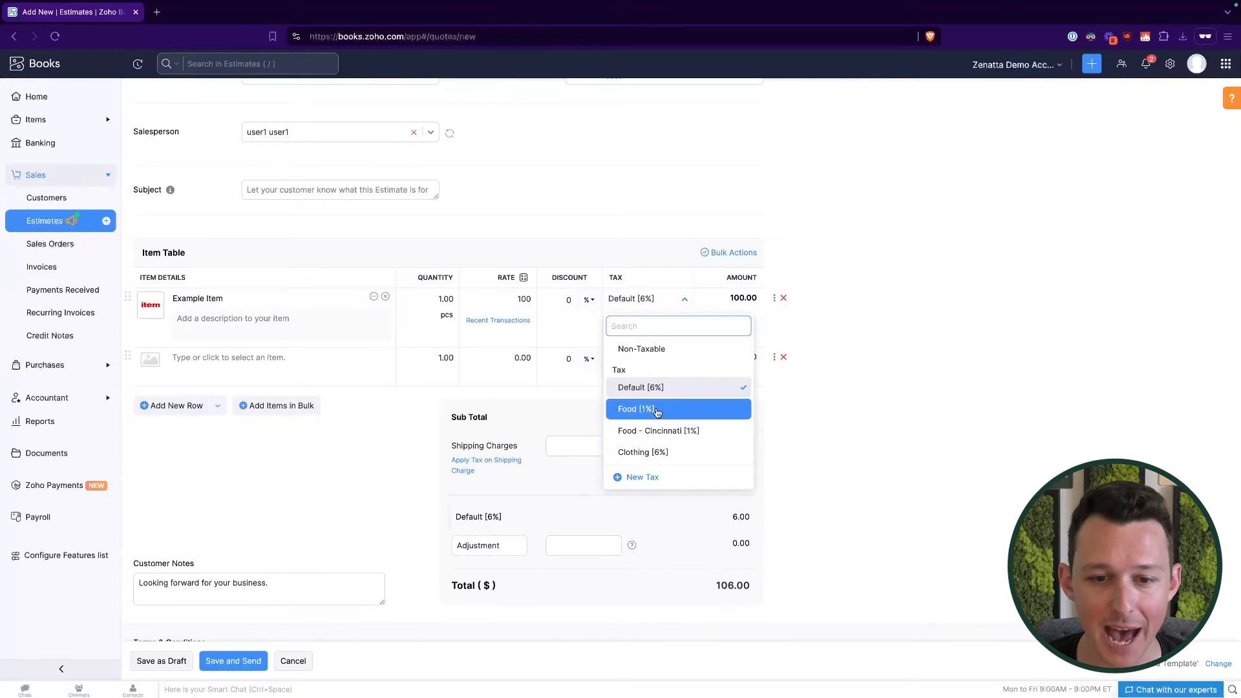
pyautogui.click(659, 431)
pyautogui.click(664, 299)
pyautogui.click(653, 408)
pyautogui.click(662, 302)
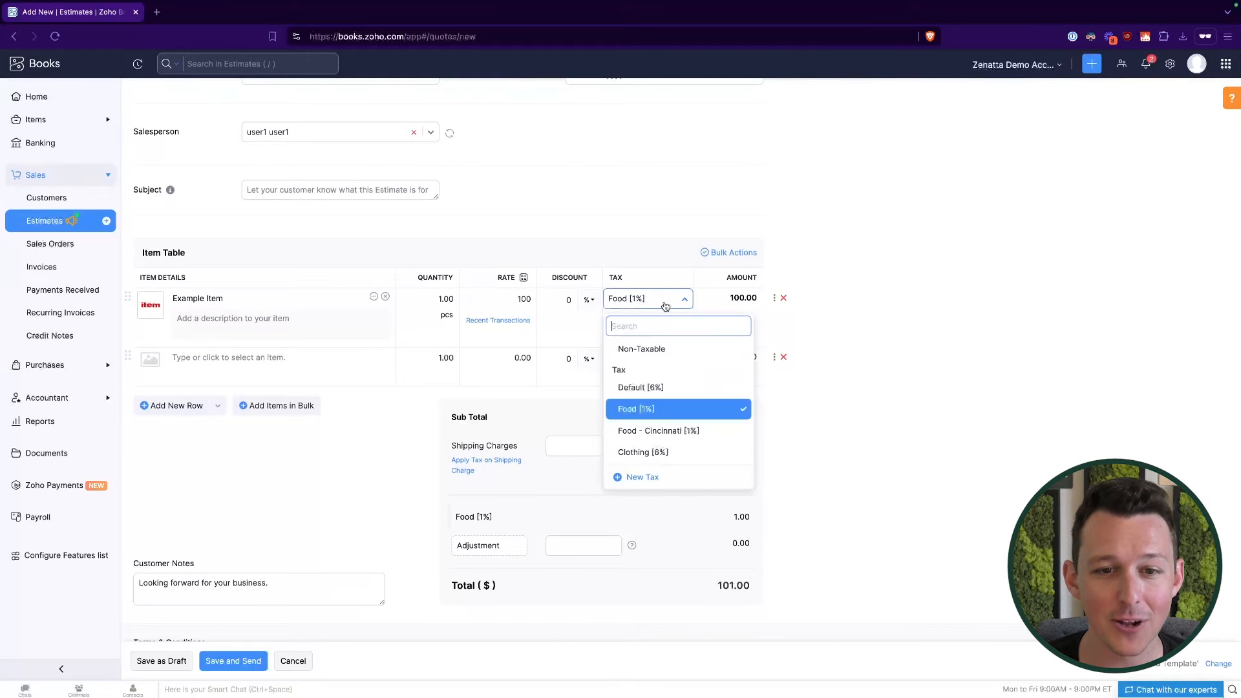
pyautogui.click(656, 428)
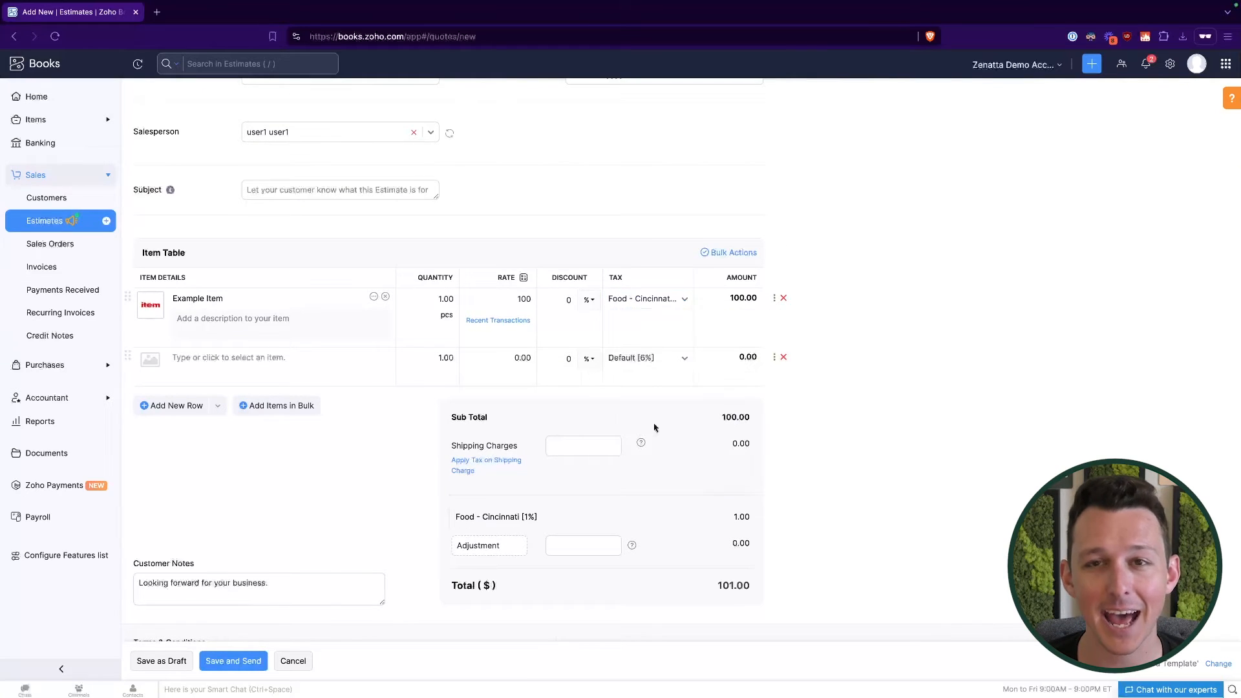
pyautogui.click(667, 306)
pyautogui.click(646, 385)
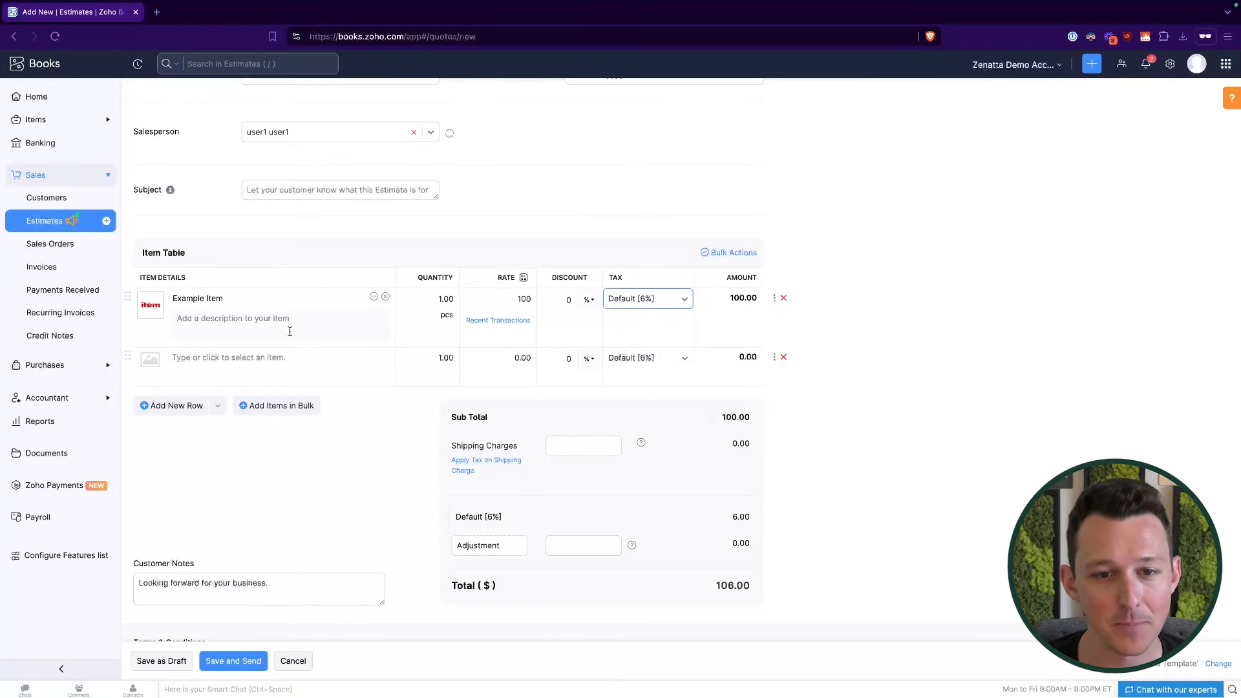
# Add Example Service as the second estimate line and review the tax options of the Example Item line without changing them.
pyautogui.click(270, 357)
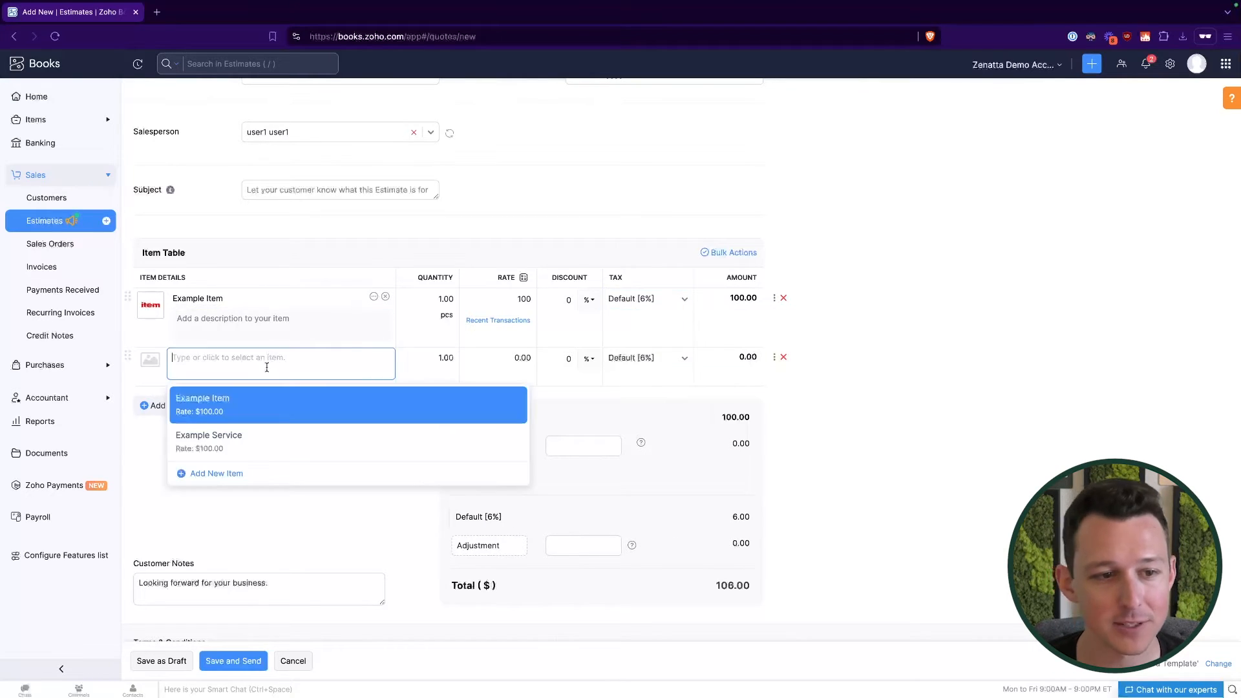
pyautogui.click(236, 443)
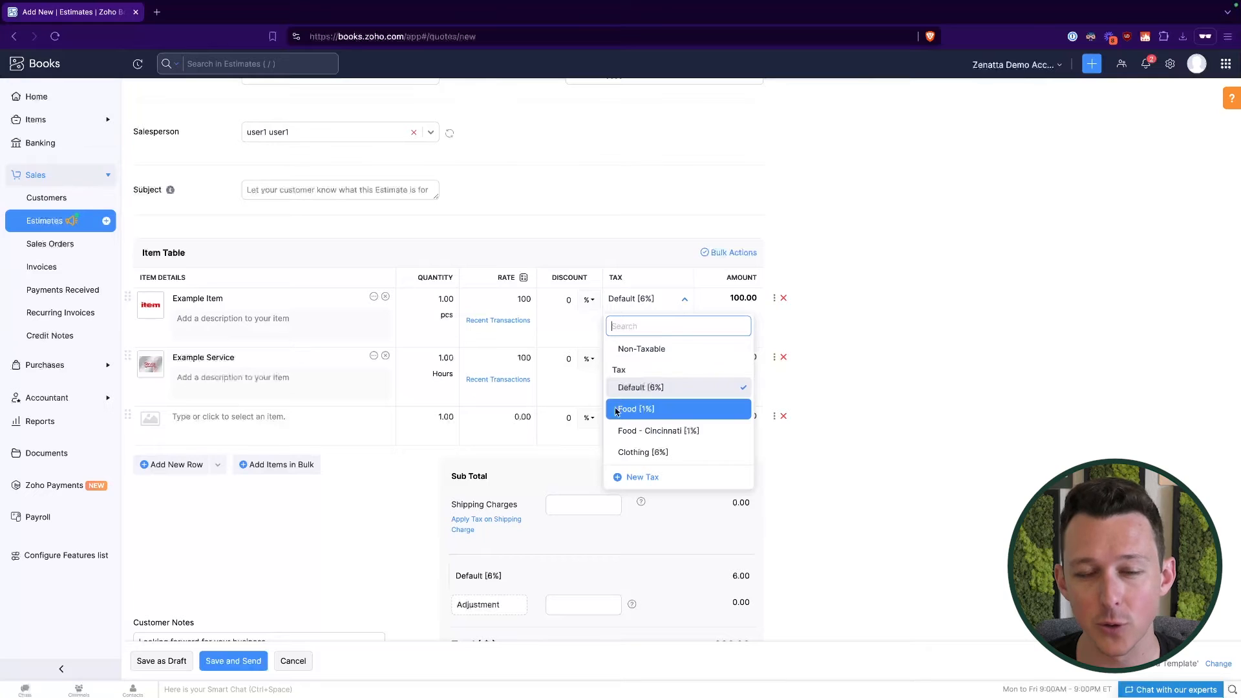
pyautogui.click(1110, 150)
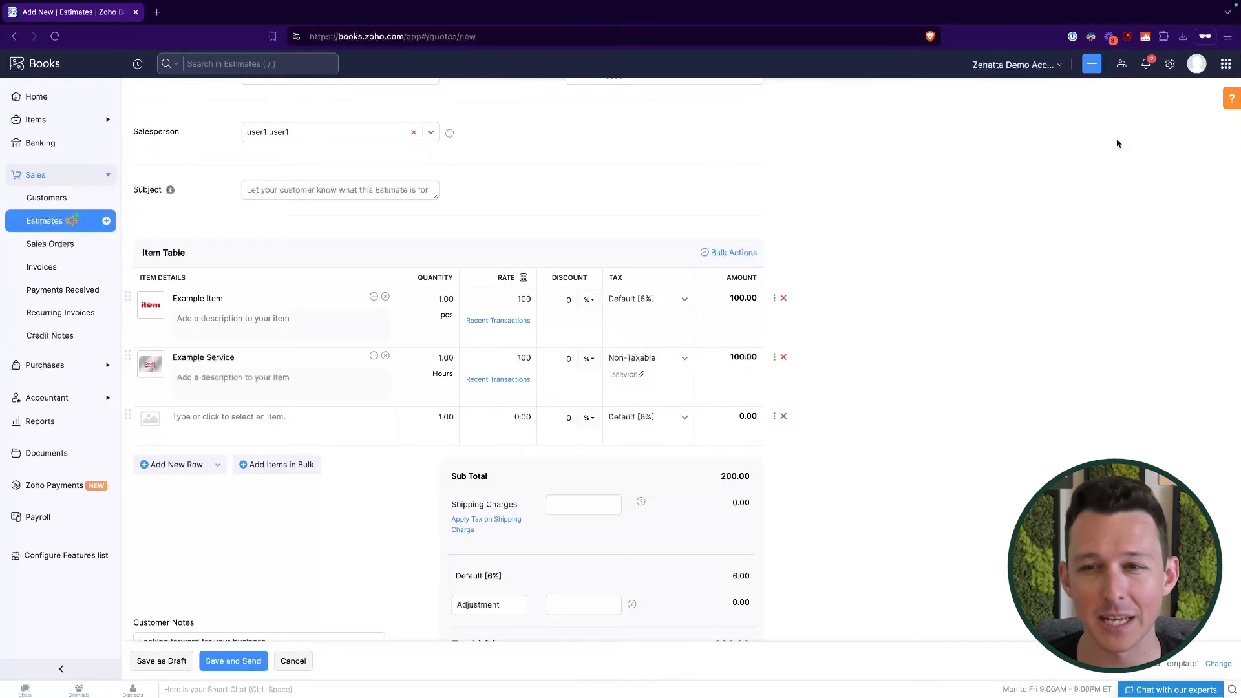
# Create a tax group in the tax settings named Ohio + Cincinnati - Food, combining the Food and Food - Cincinnati taxes.
pyautogui.click(1168, 65)
pyautogui.click(552, 137)
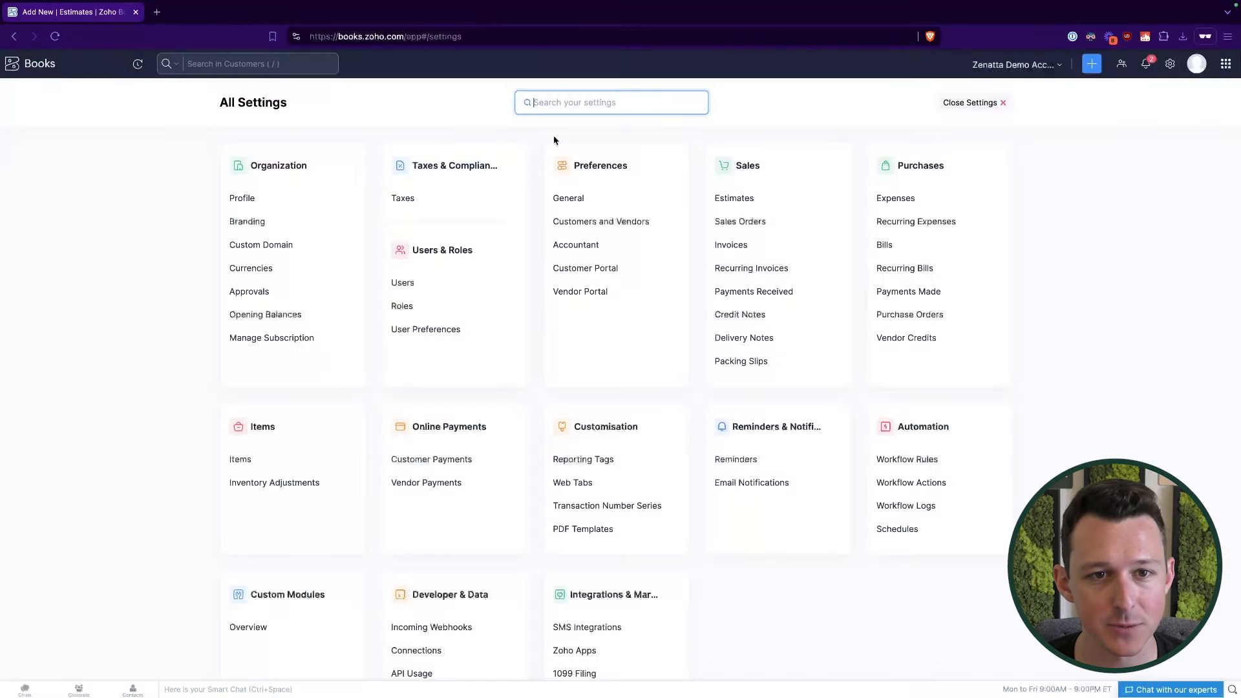
pyautogui.click(411, 200)
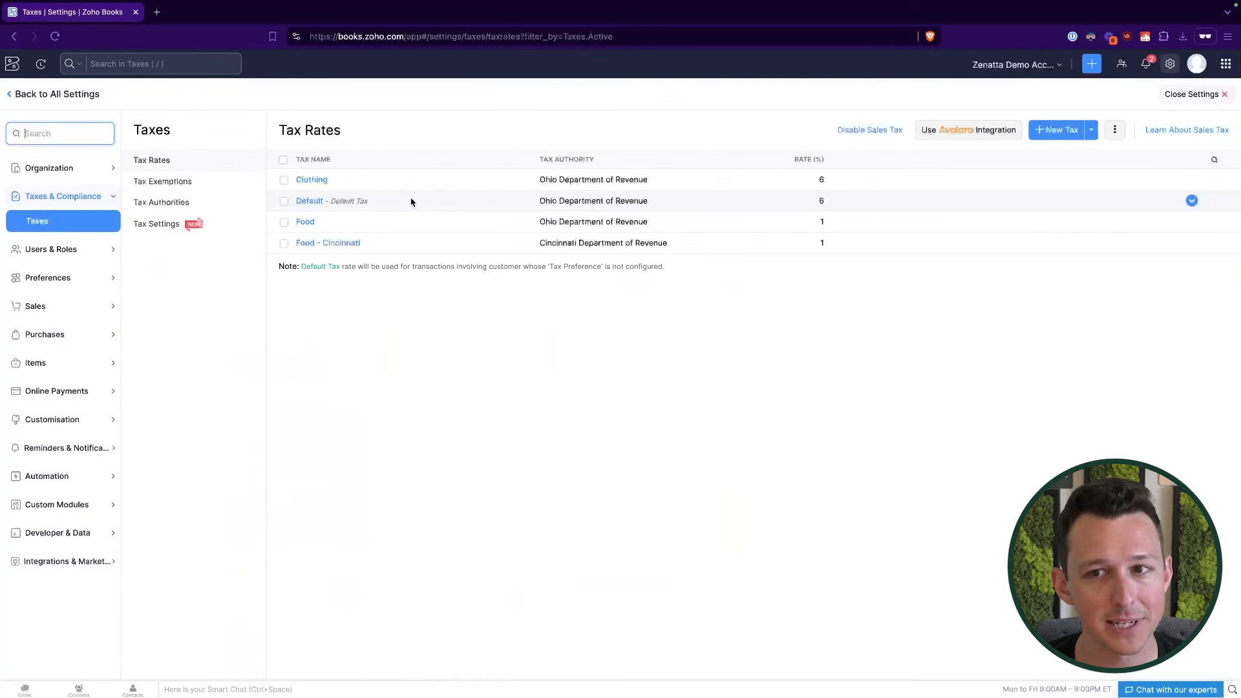
pyautogui.click(1092, 131)
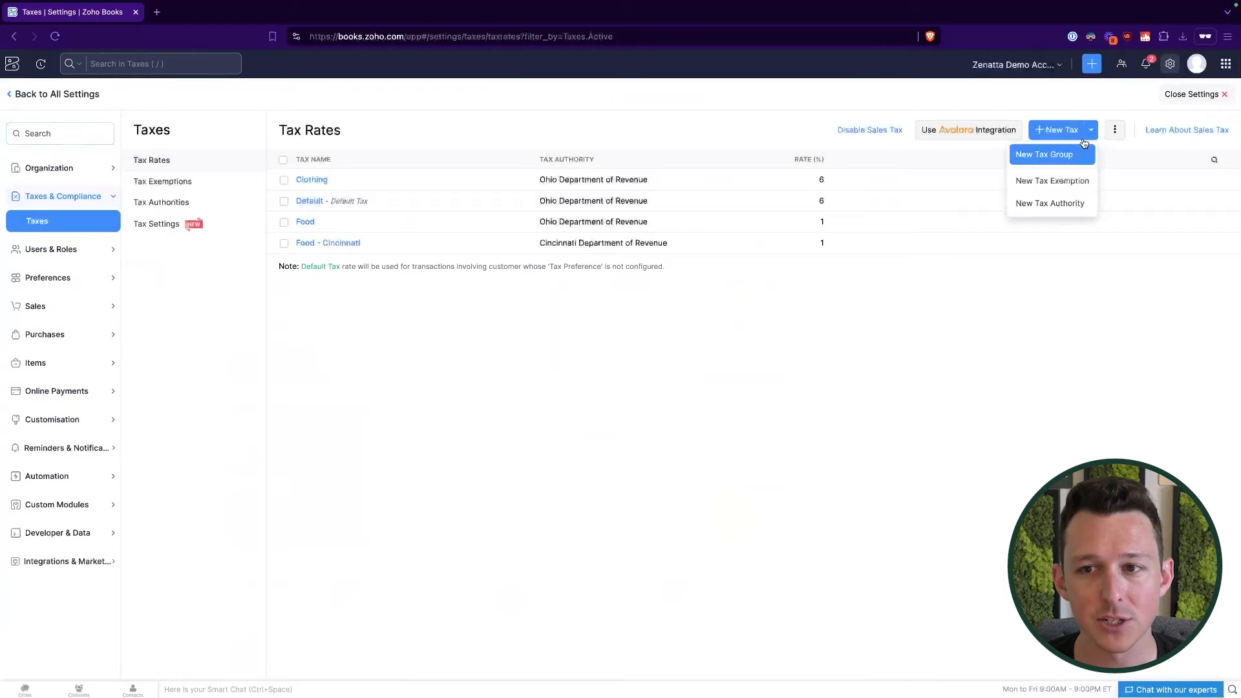
pyautogui.click(1058, 161)
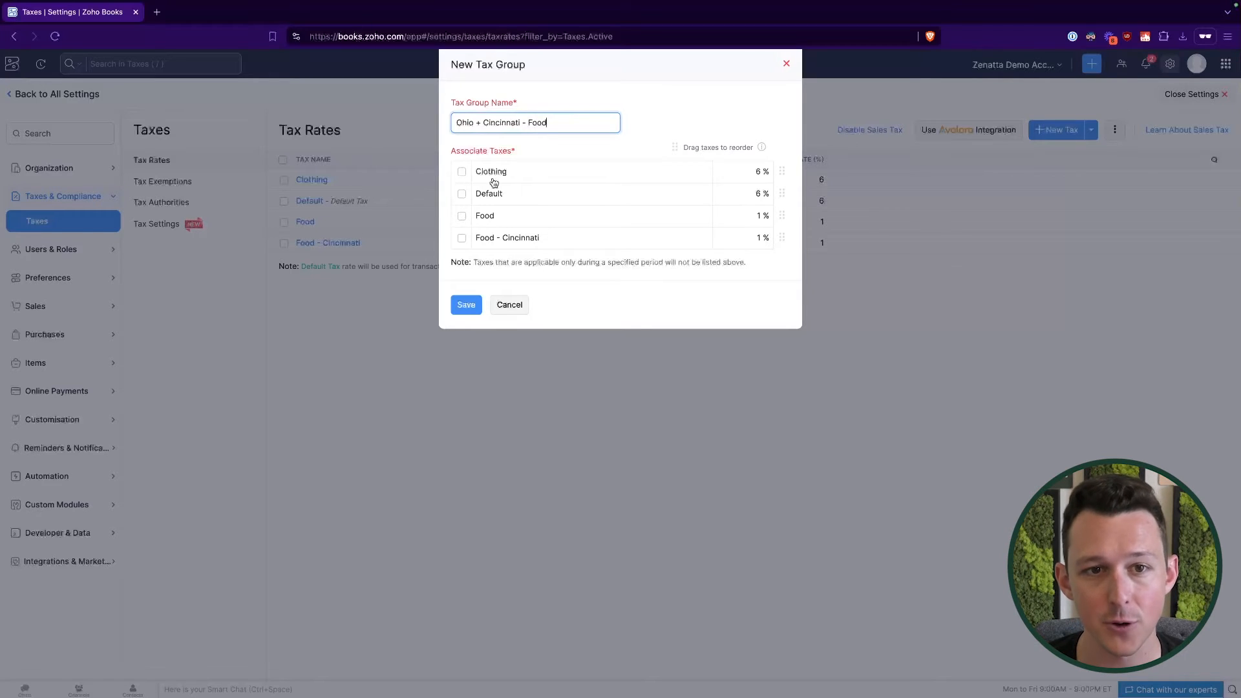
pyautogui.click(461, 216)
pyautogui.click(461, 238)
pyautogui.click(465, 306)
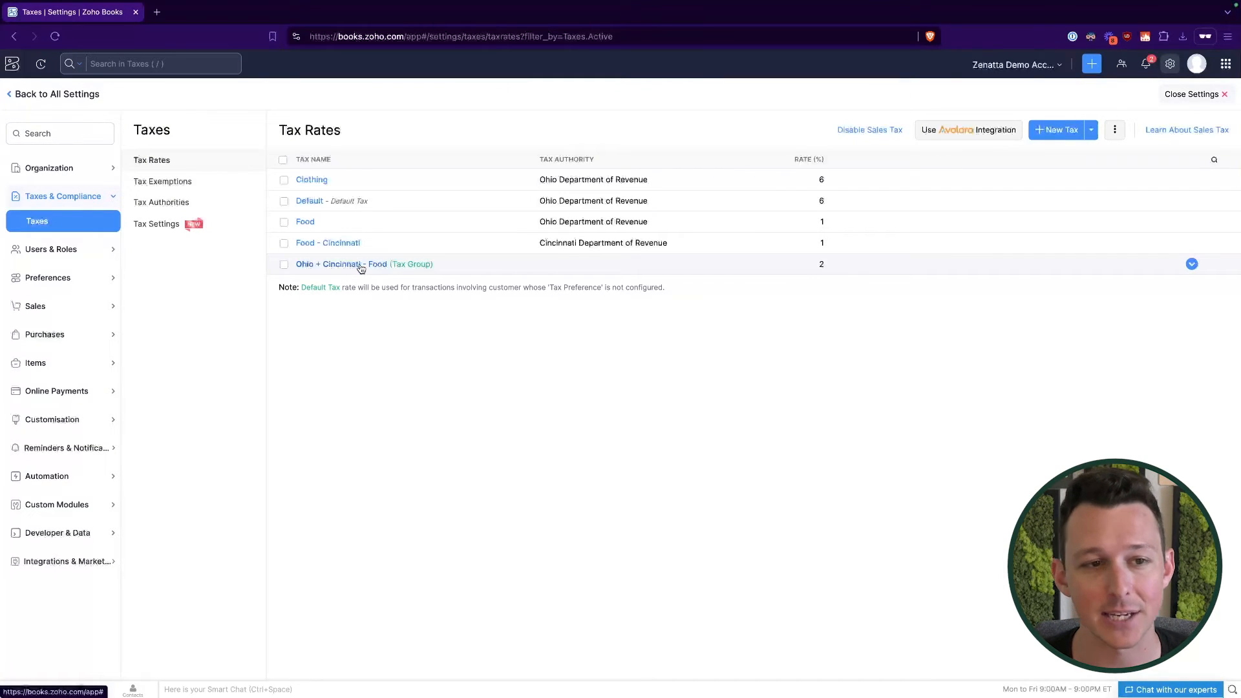
# Leave the settings and start a new estimate for the customer Zenatta Portal Demo Account.
pyautogui.click(15, 95)
pyautogui.click(13, 65)
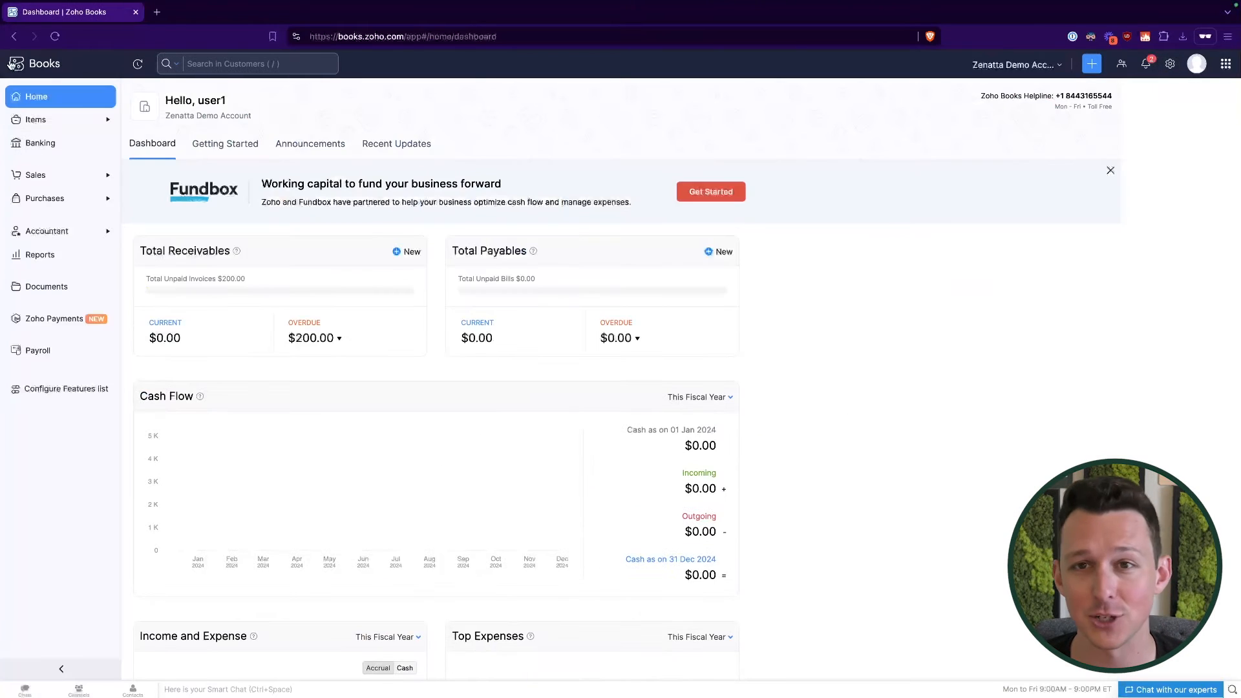
pyautogui.click(62, 176)
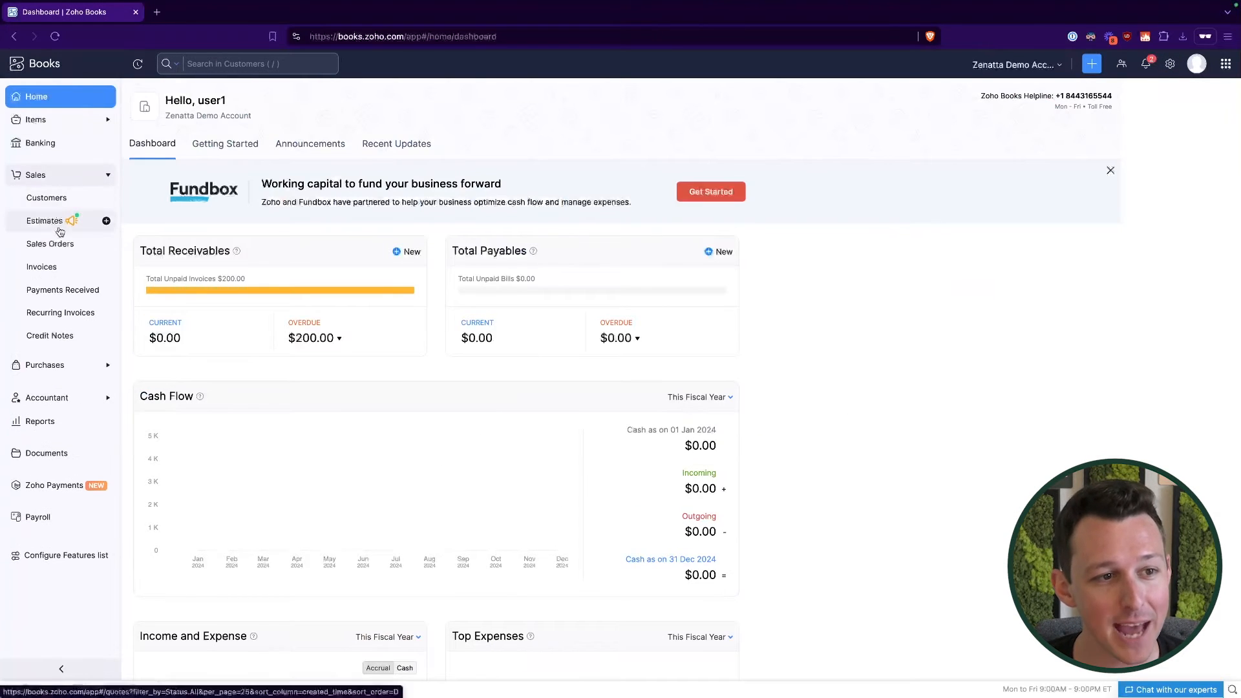
pyautogui.click(62, 220)
pyautogui.click(680, 388)
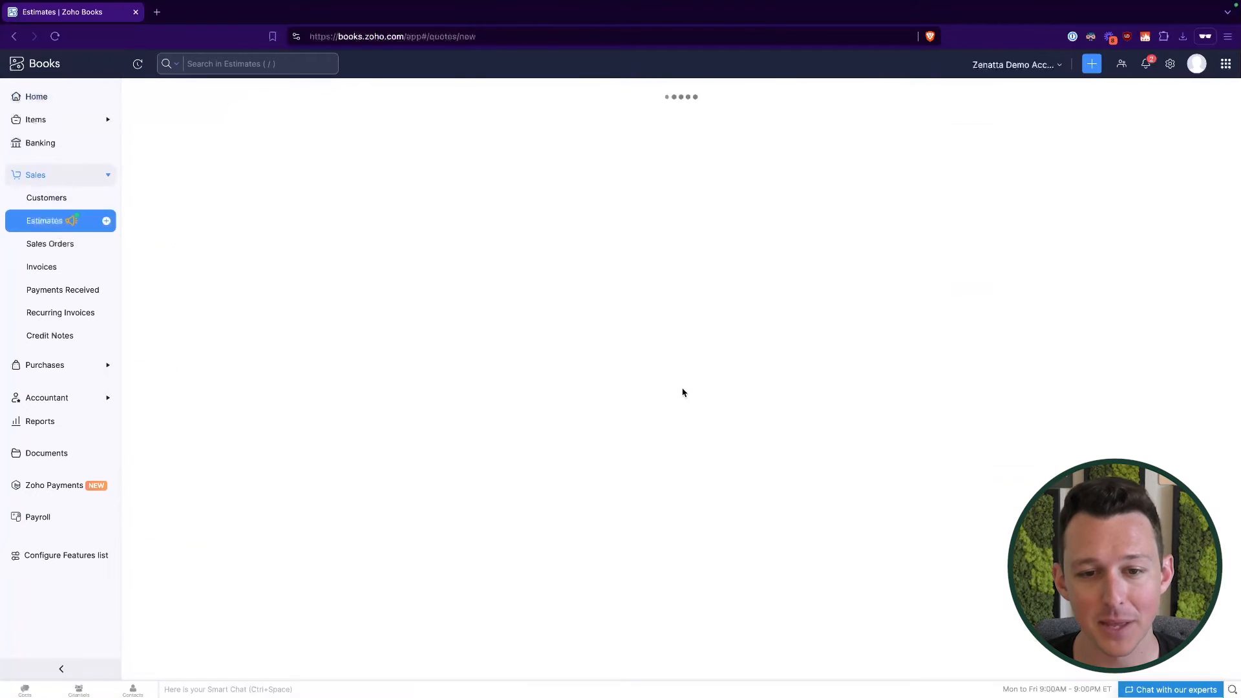
pyautogui.click(349, 152)
pyautogui.write('zen')
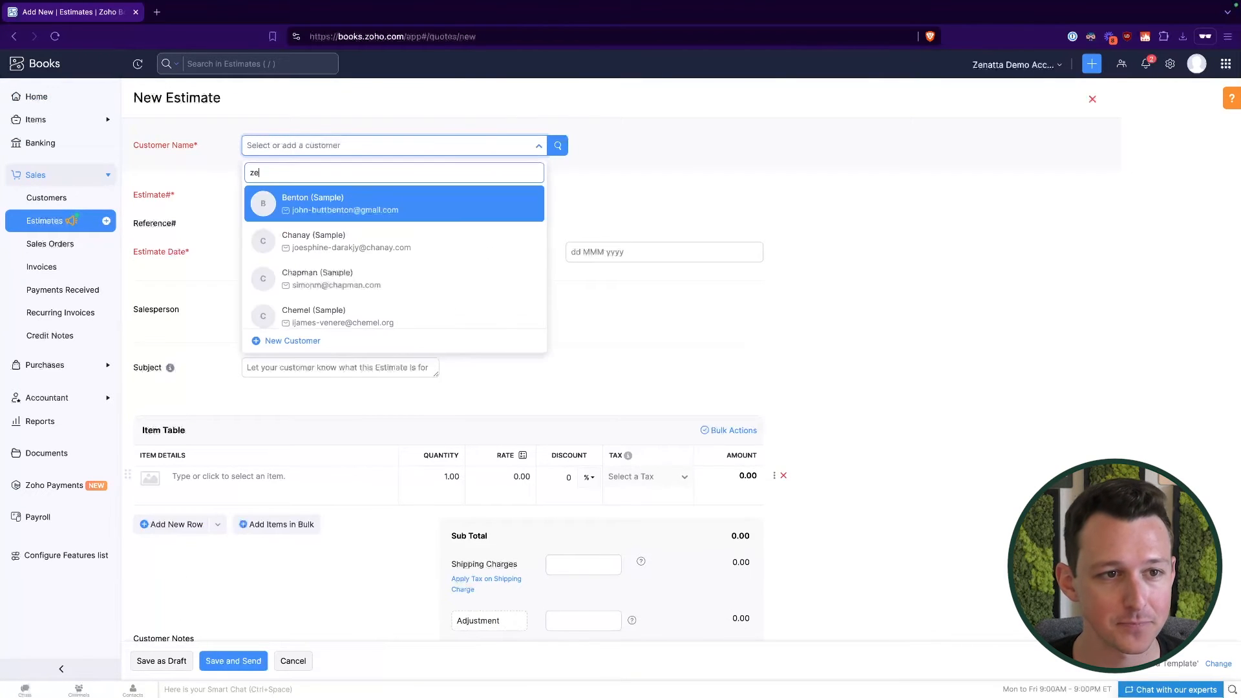
pyautogui.click(351, 205)
# Add Example Item with the Ohio + Cincinnati - Food [2%] tax group, and Example Service as the second estimate line.
pyautogui.scroll(-2, 506, 314)
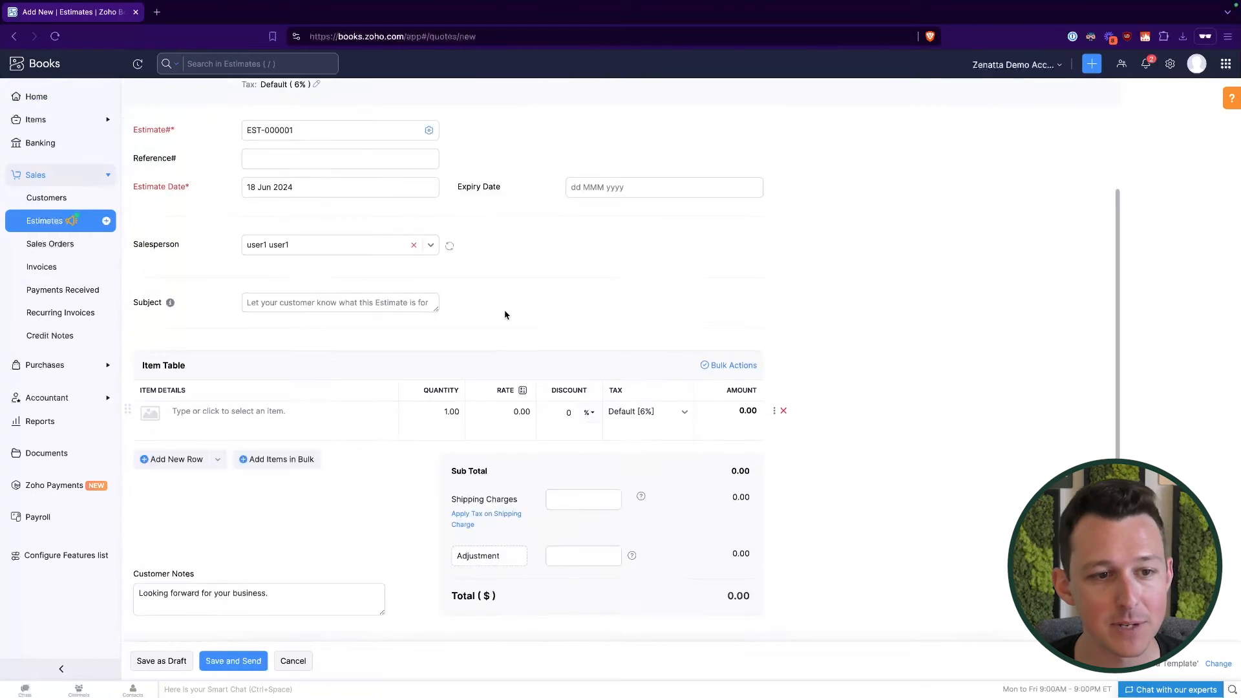
pyautogui.click(279, 412)
pyautogui.click(268, 466)
pyautogui.click(653, 402)
pyautogui.scroll(-1, 662, 546)
pyautogui.click(660, 568)
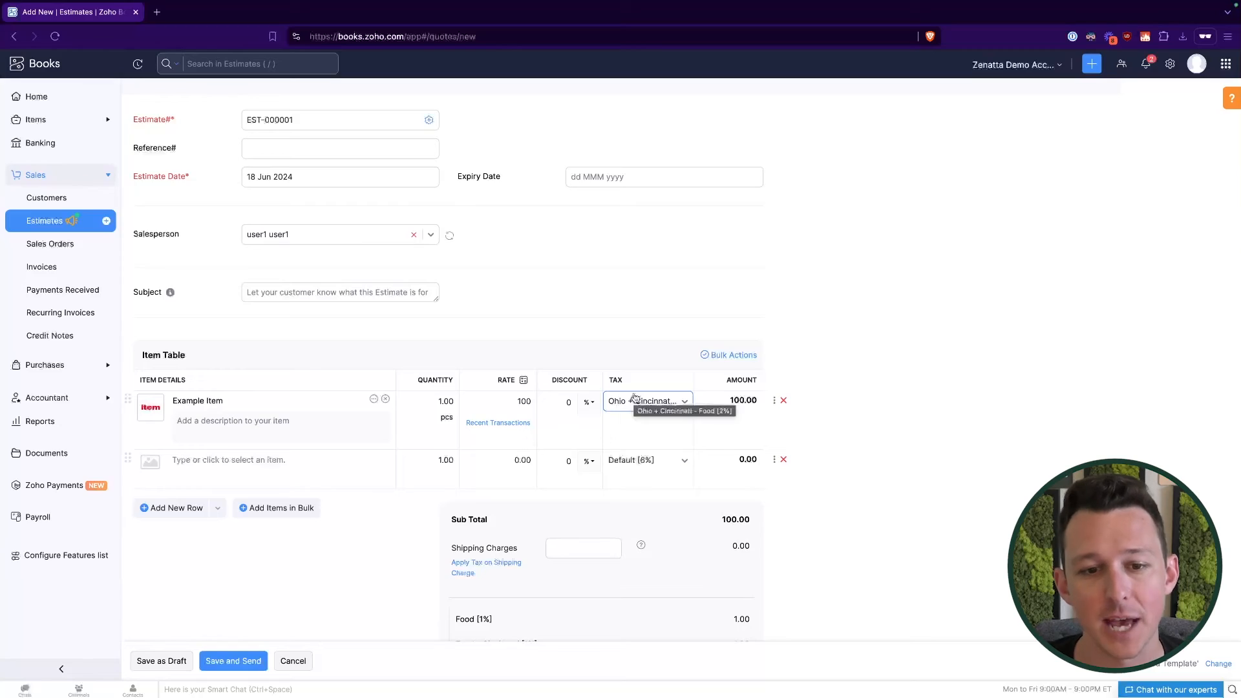
pyautogui.click(296, 459)
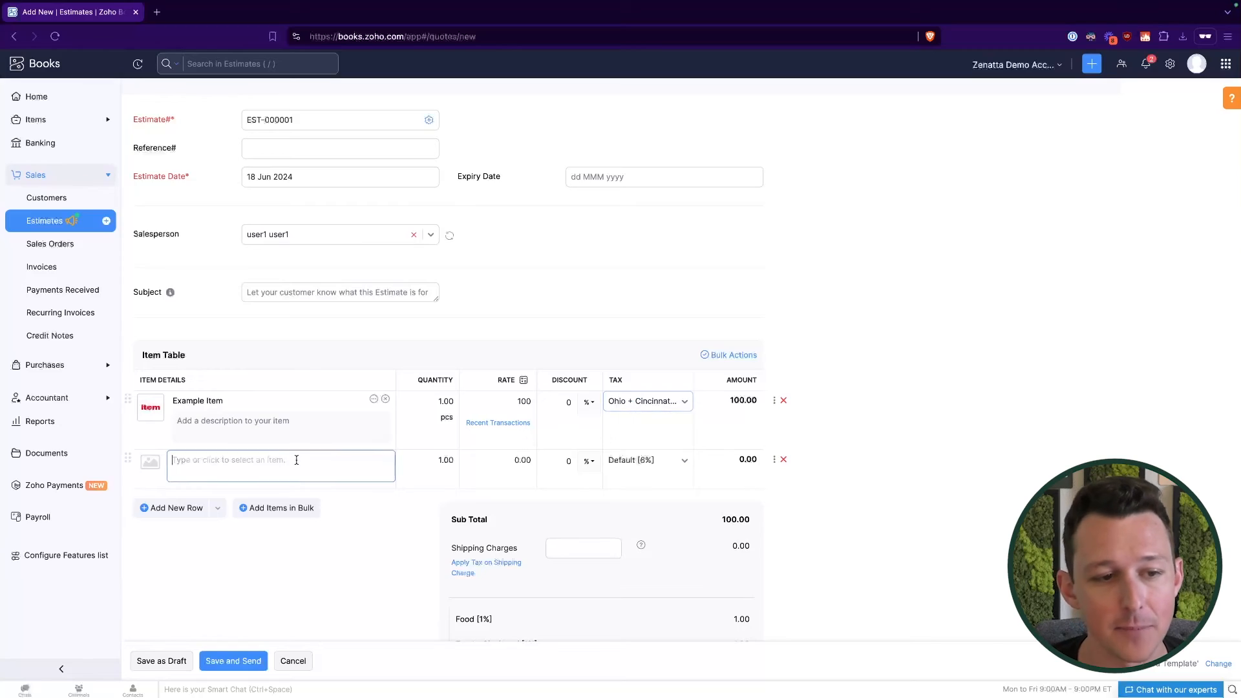
pyautogui.click(298, 533)
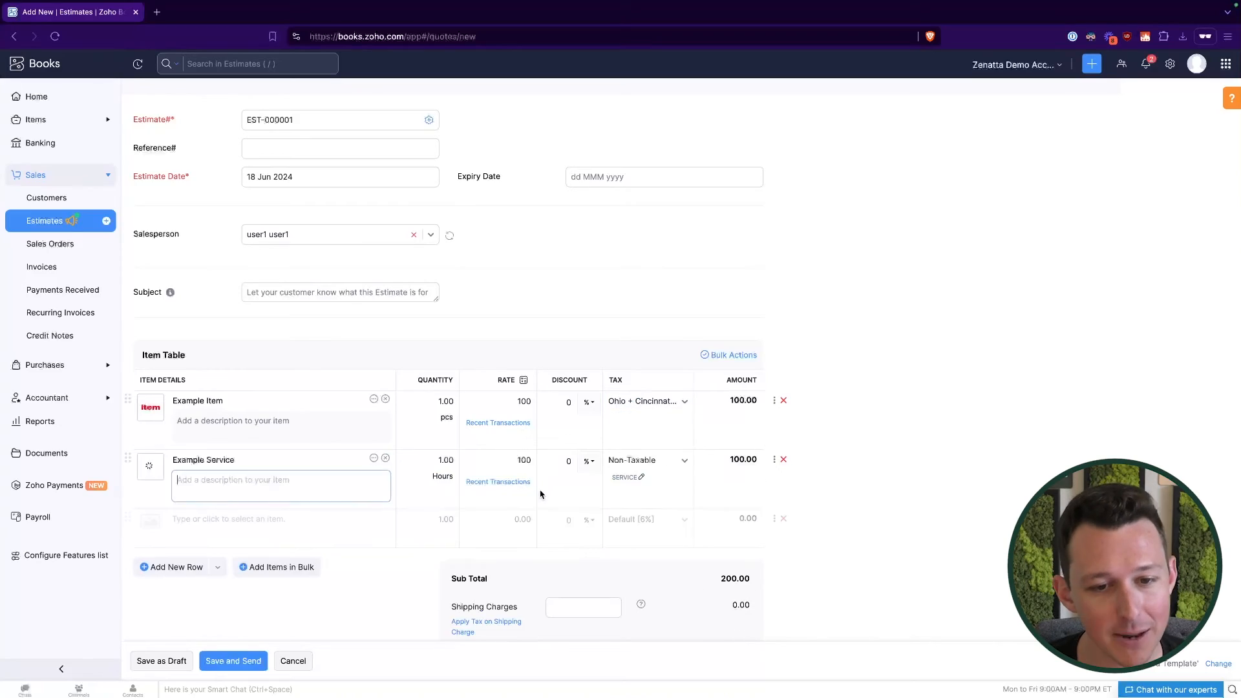
# Examine how the tax group is broken down into individual taxes in the estimate's totals section.
pyautogui.scroll(-1, 540, 494)
pyautogui.scroll(-4, 540, 494)
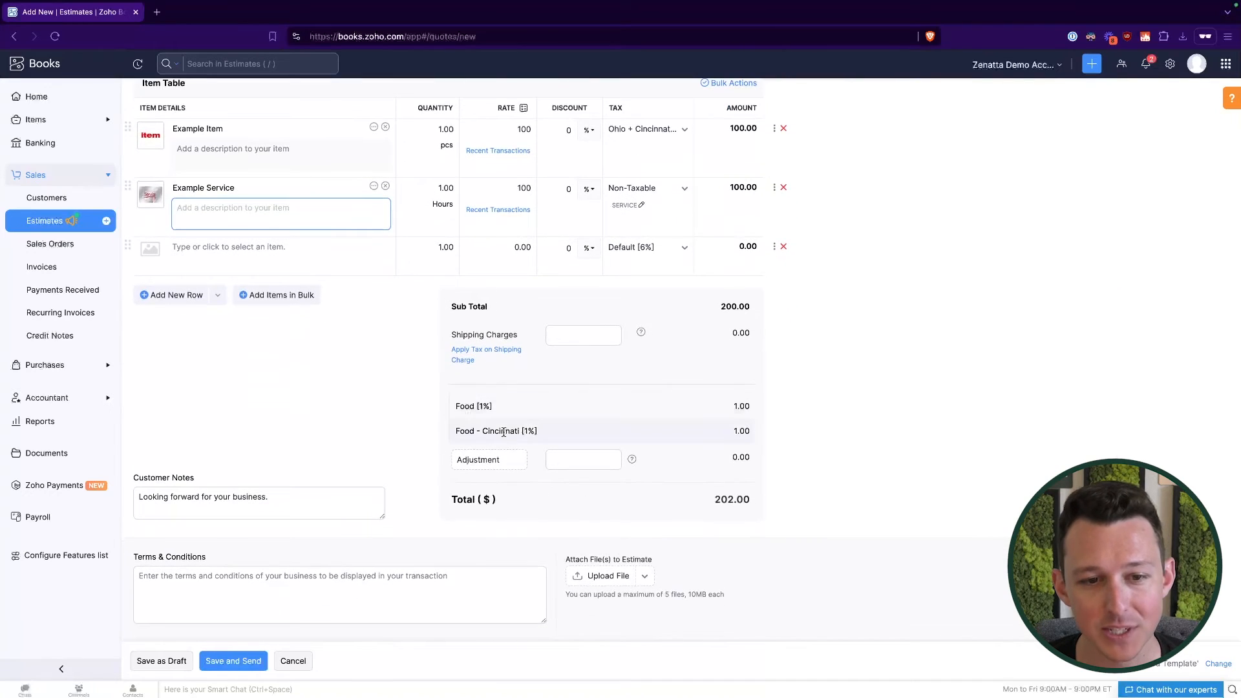
pyautogui.moveTo(453, 412); pyautogui.dragTo(569, 436)
pyautogui.click(569, 436)
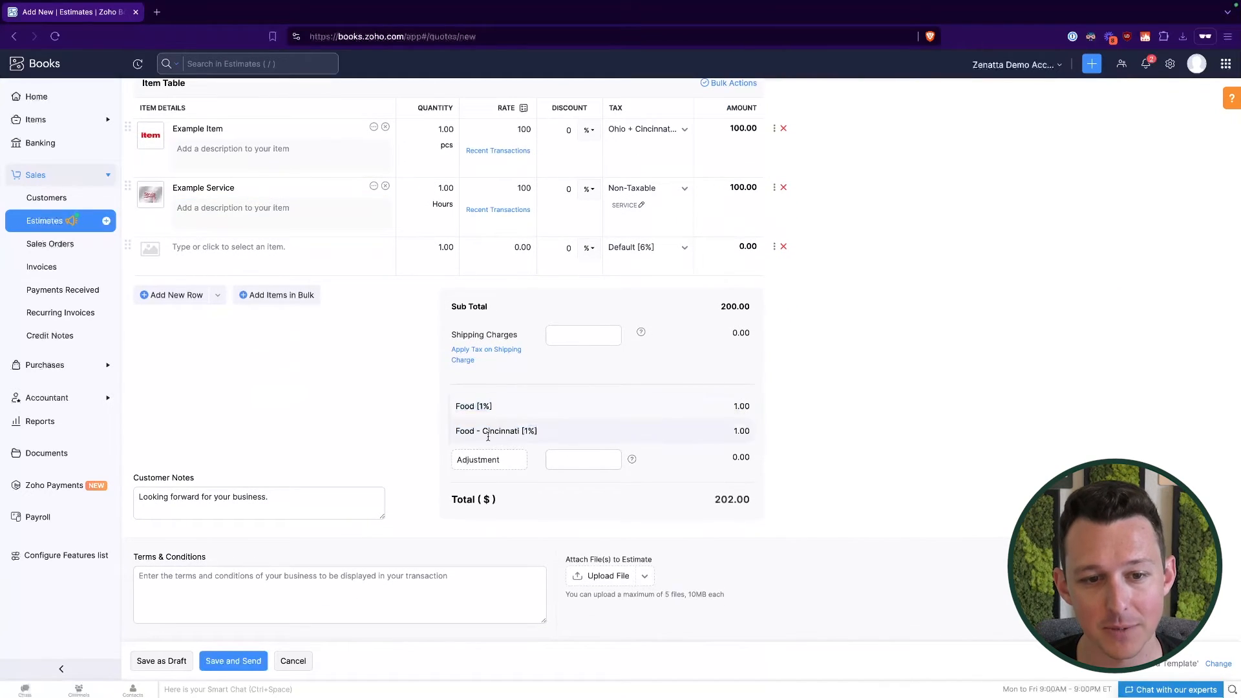
pyautogui.scroll(1, 504, 403)
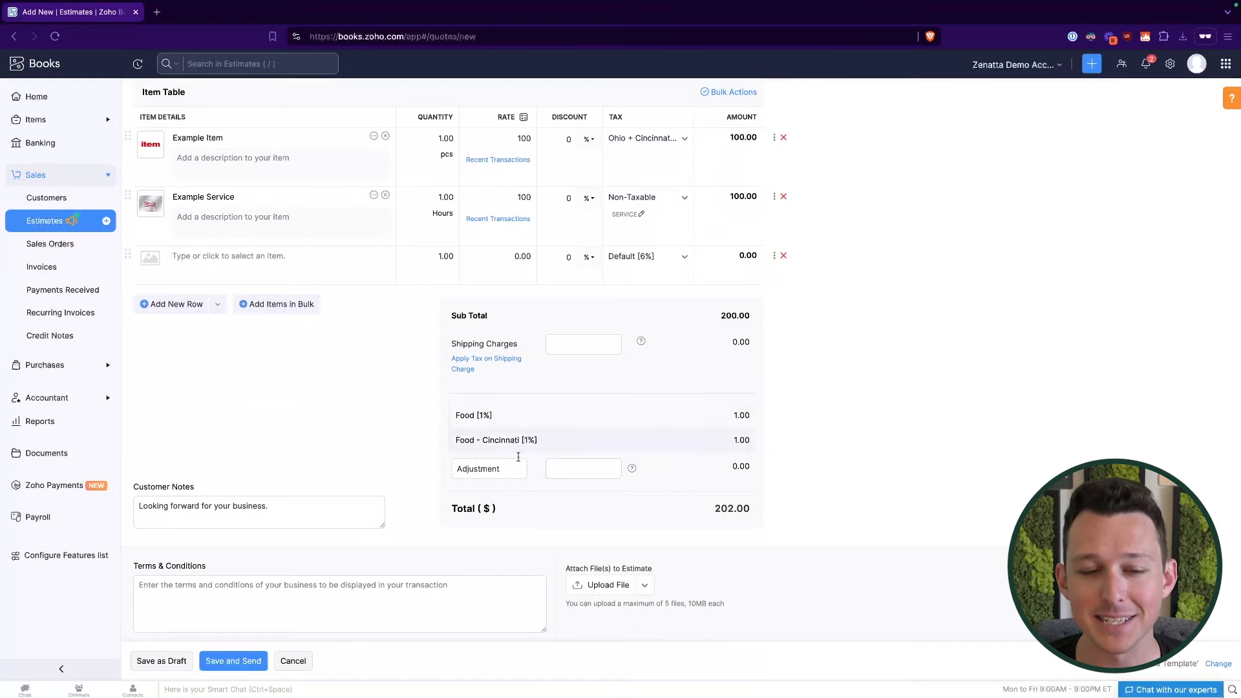
pyautogui.scroll(1, 568, 362)
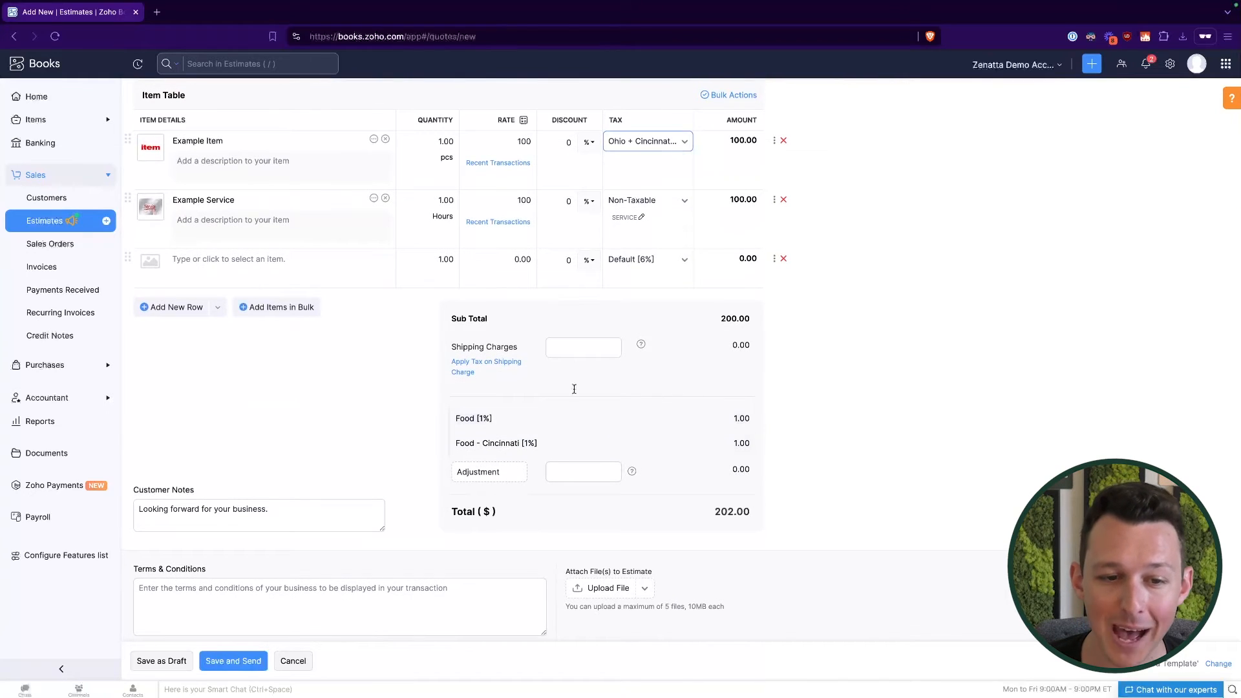
pyautogui.moveTo(453, 419)
pyautogui.mouseDown()
pyautogui.moveTo(535, 436)
pyautogui.moveTo(455, 443)
pyautogui.mouseUp()
pyautogui.click(541, 443)
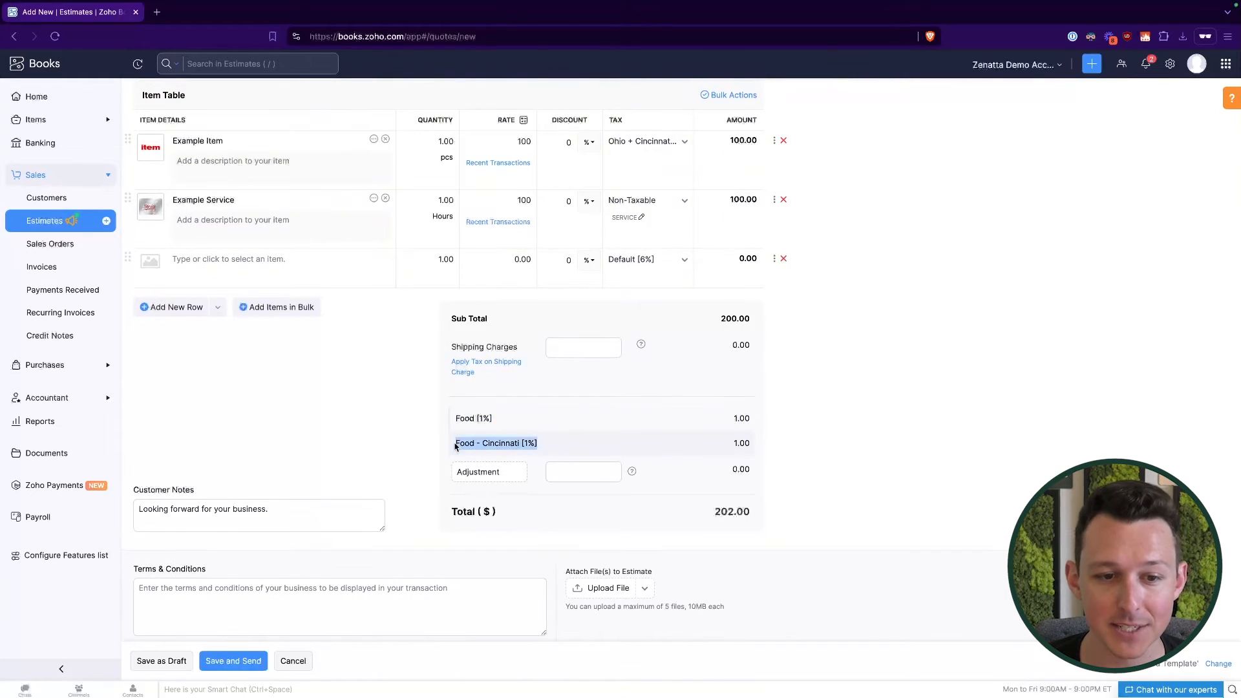
pyautogui.click(534, 435)
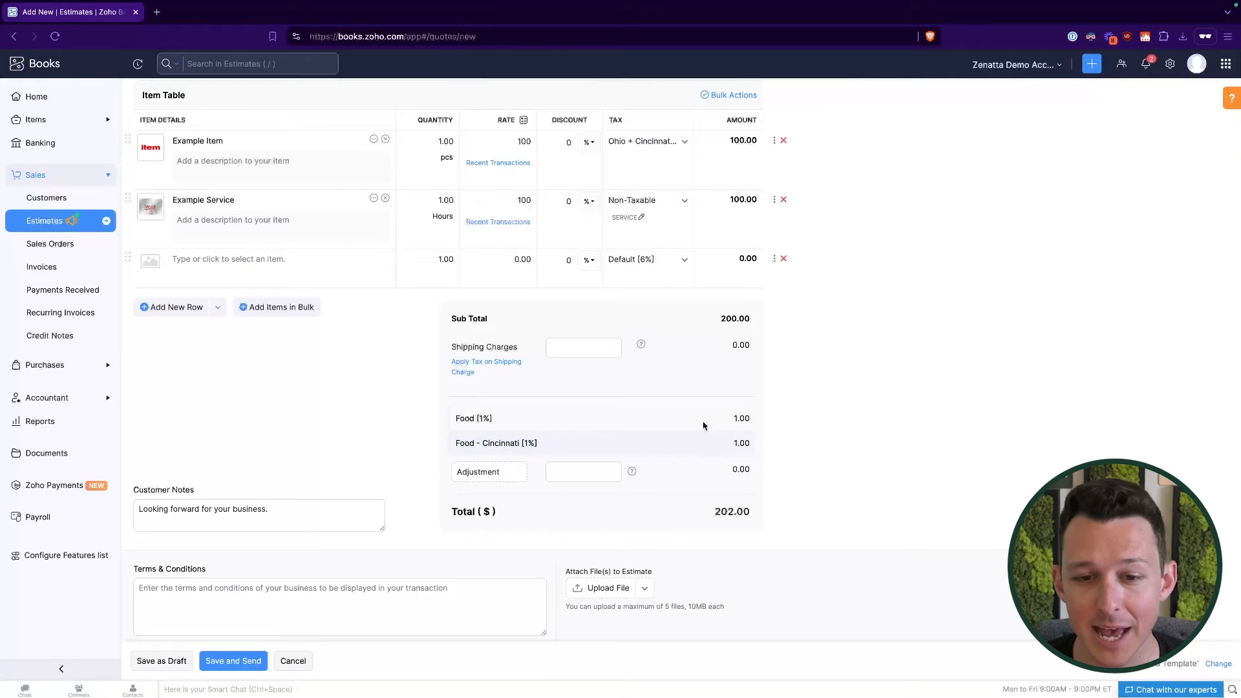
# Save the estimate as a draft and review the separate food tax lines on the saved document.
pyautogui.scroll(-4, 681, 408)
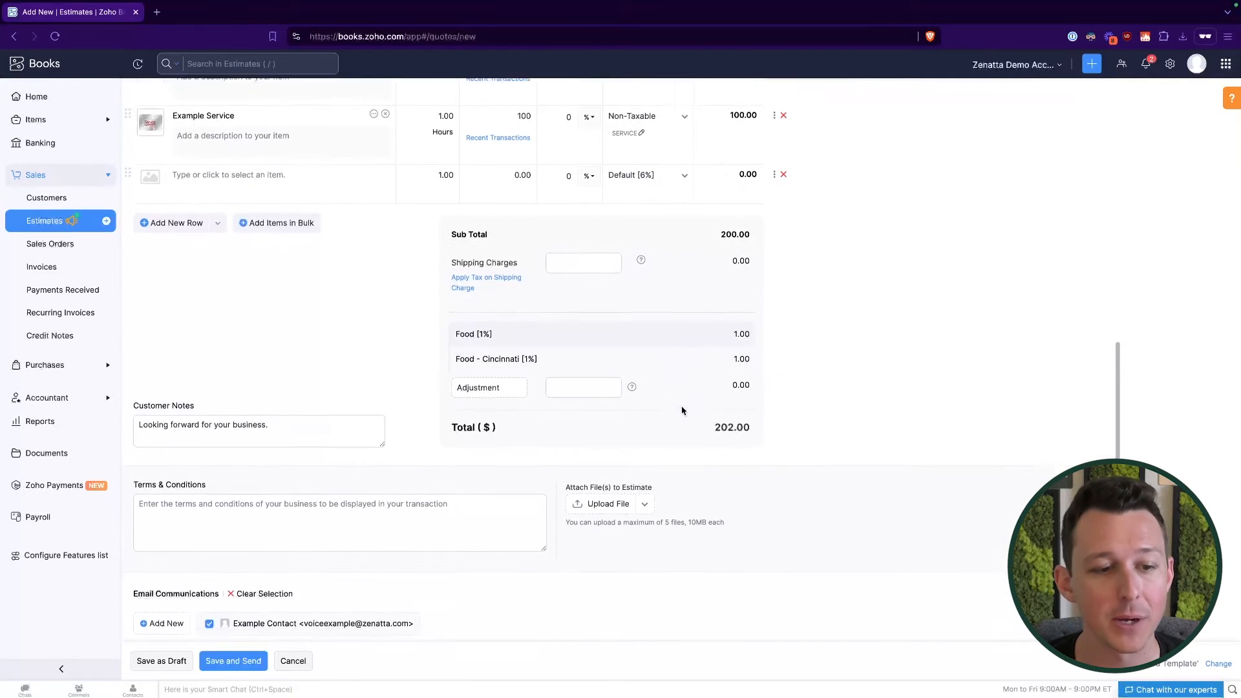
pyautogui.click(171, 661)
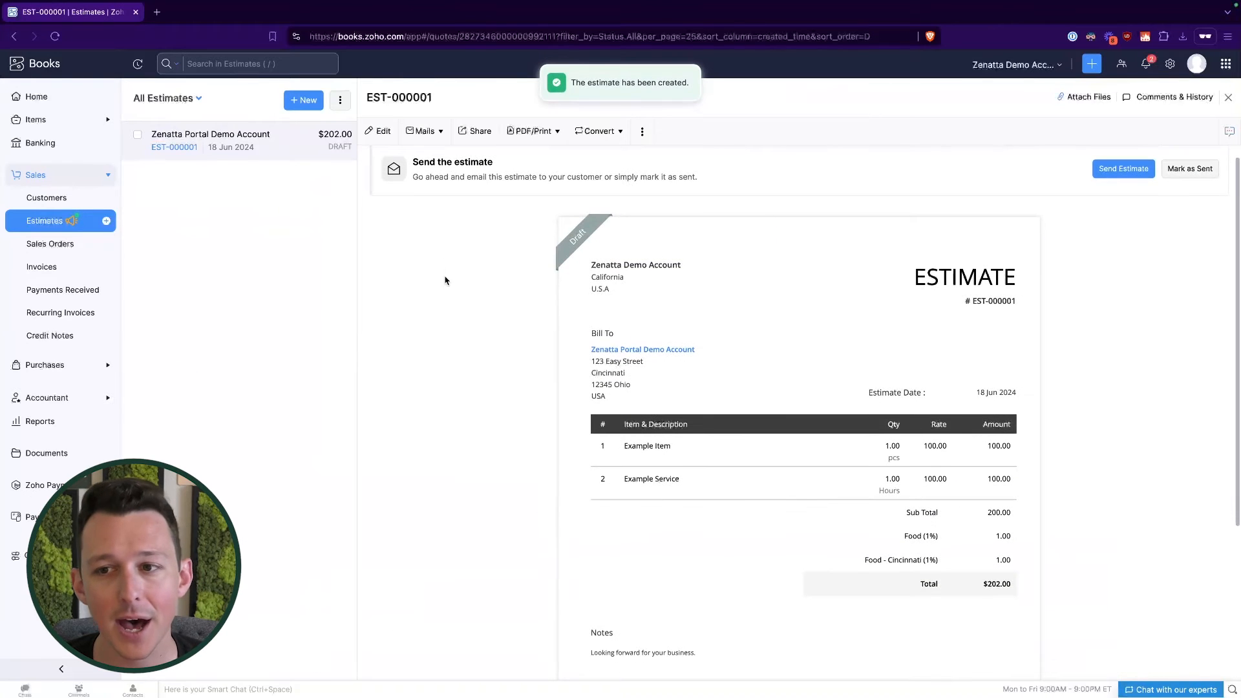
pyautogui.scroll(-1, 445, 280)
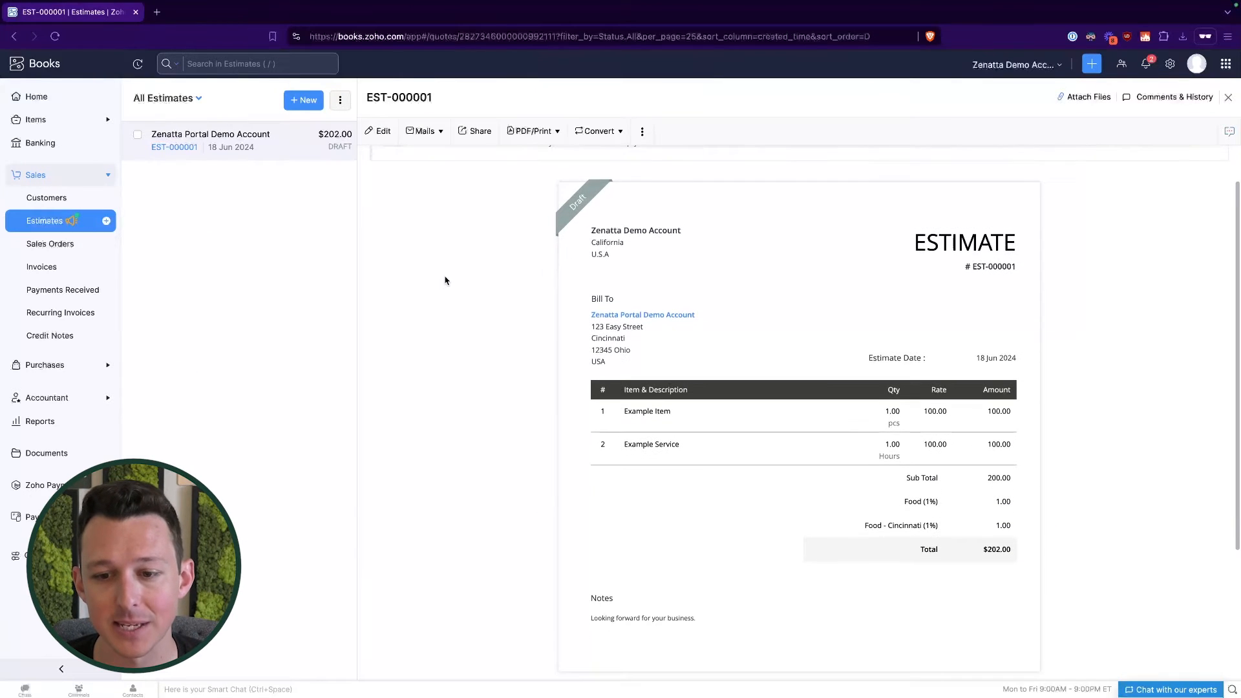
pyautogui.scroll(-2, 933, 575)
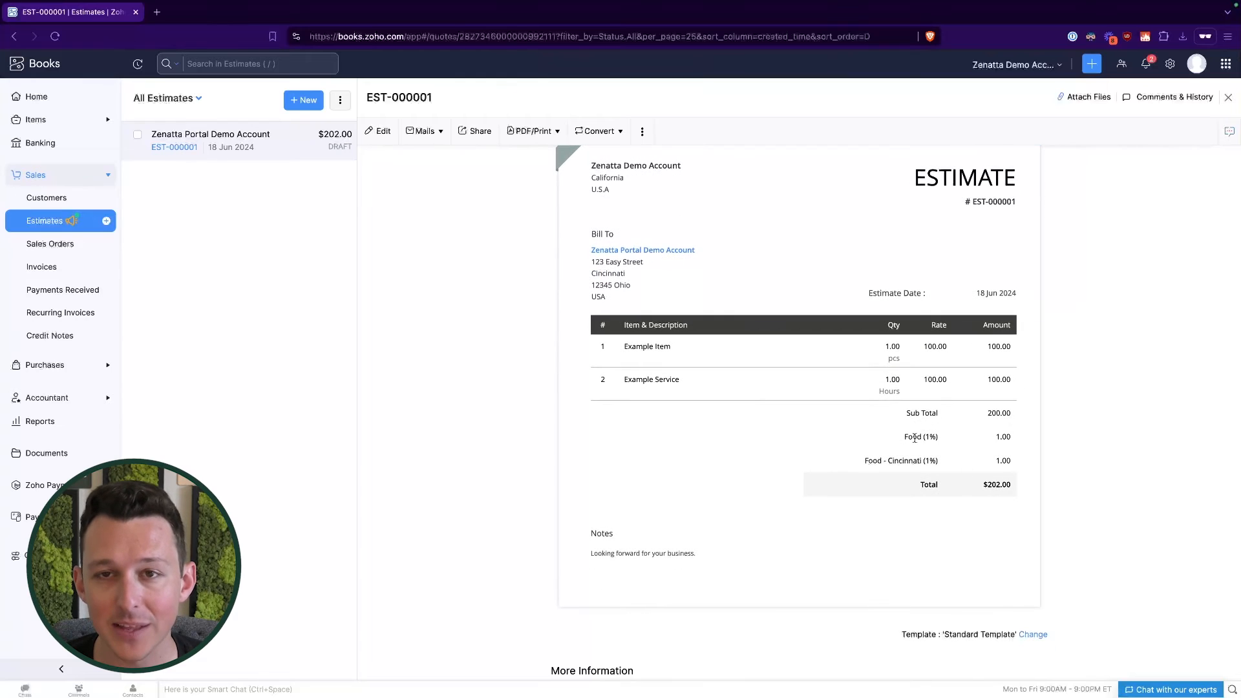
pyautogui.moveTo(894, 437); pyautogui.dragTo(1021, 463)
pyautogui.click(1026, 463)
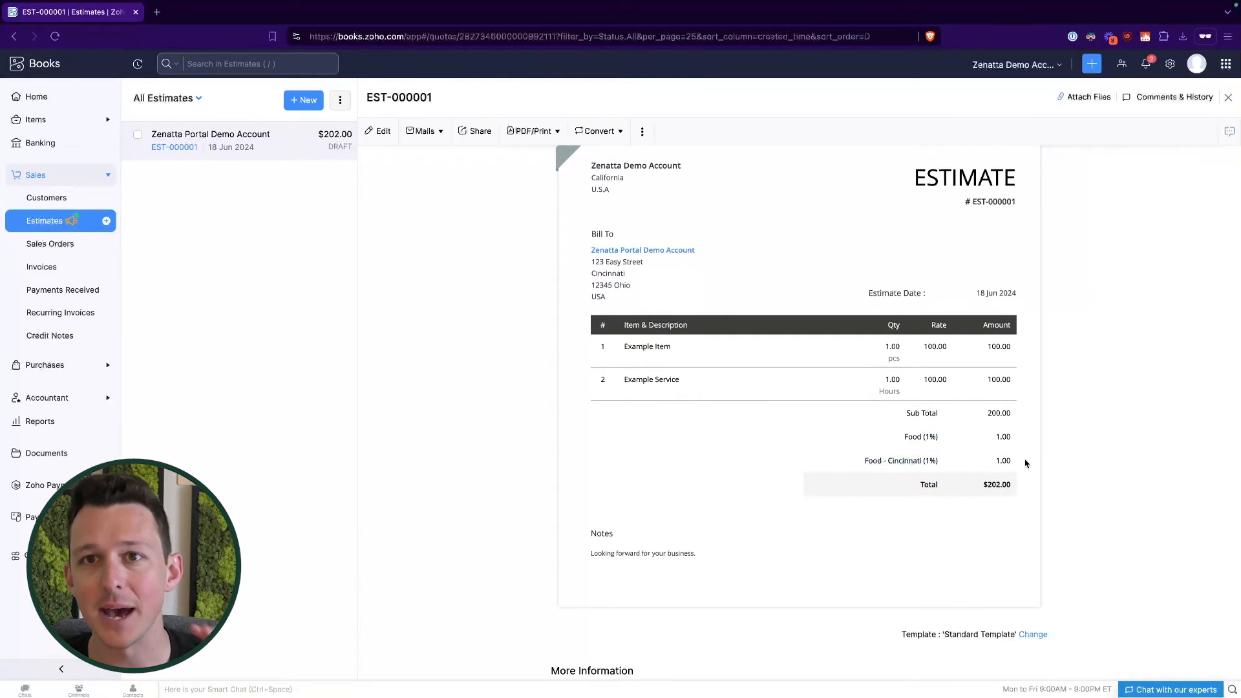
pyautogui.scroll(3, 1026, 463)
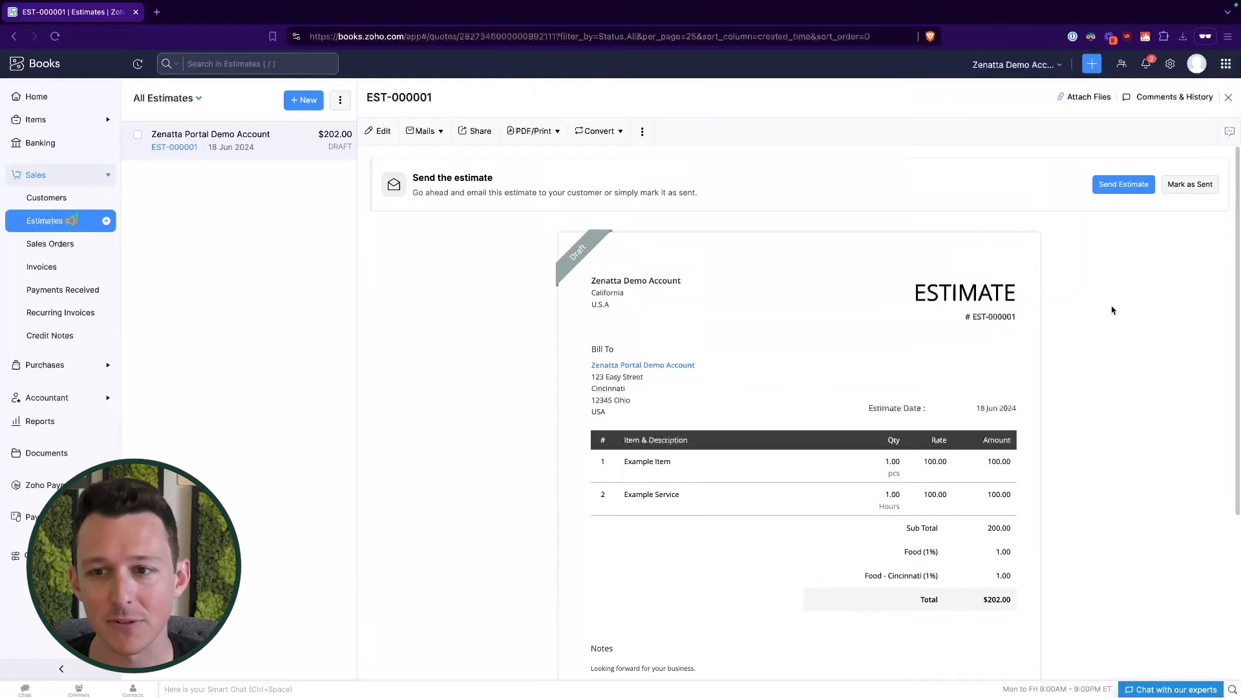
# Mark the estimate as sent and convert it to an invoice, retaining Customer Notes, Terms & Conditions and Address.
pyautogui.click(1190, 184)
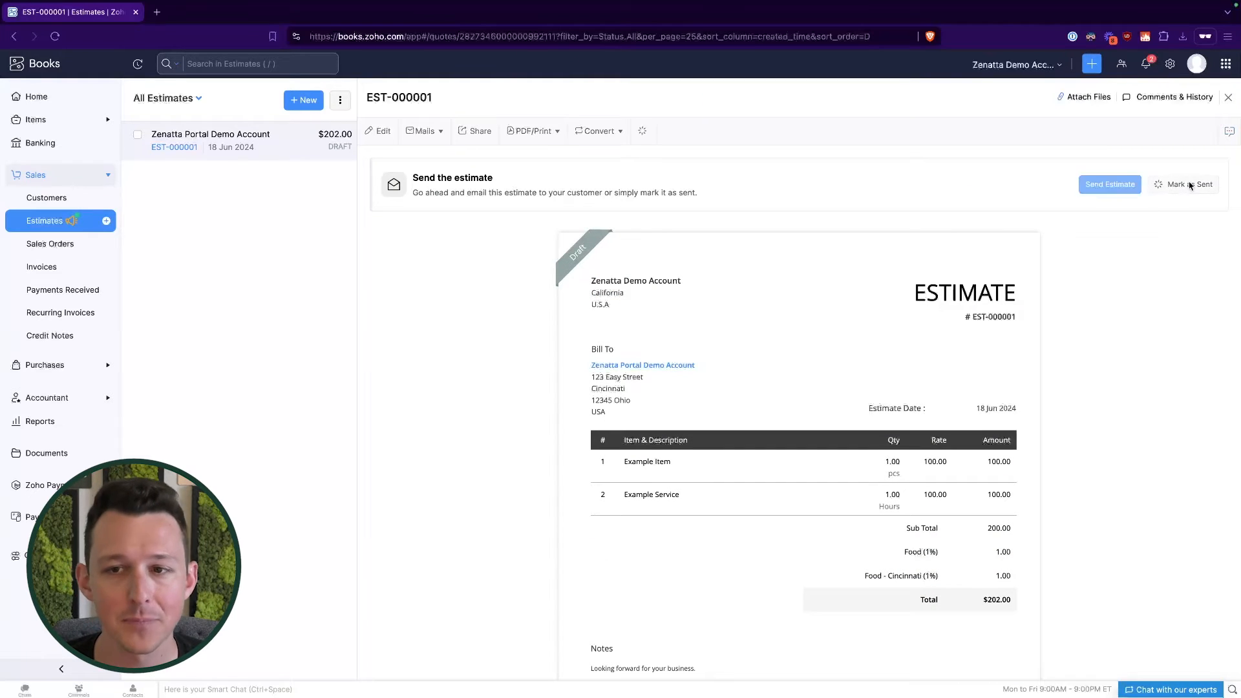
pyautogui.click(1198, 189)
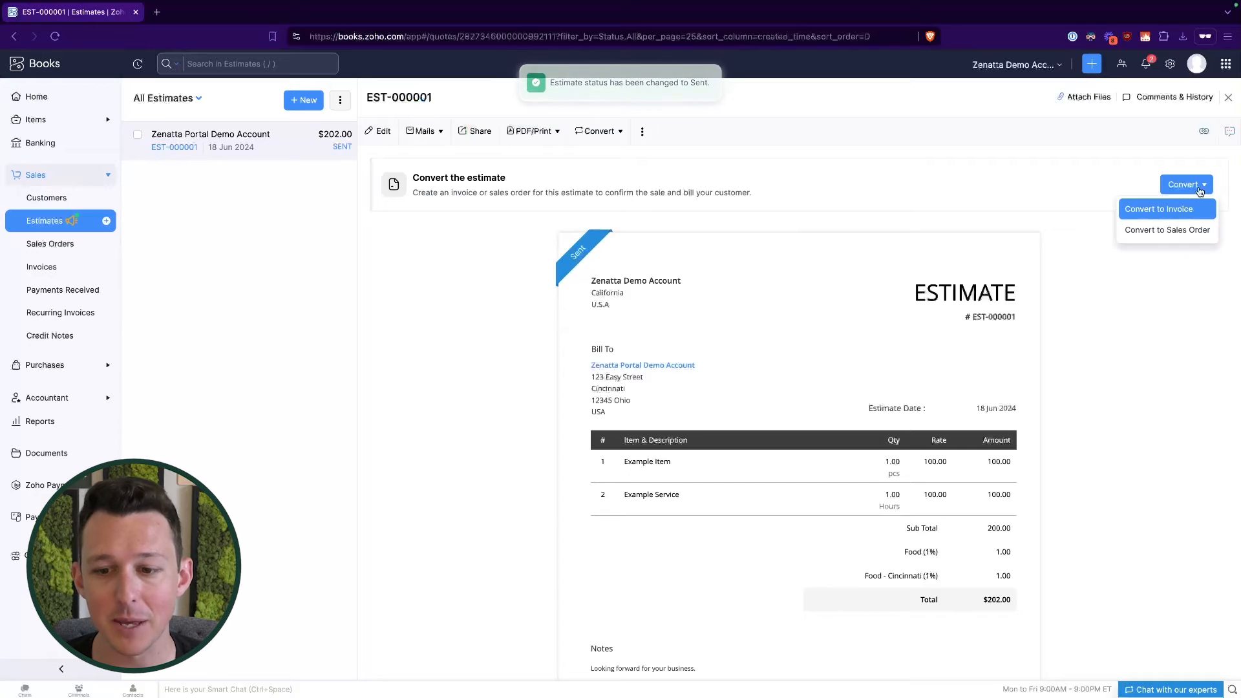
pyautogui.click(1161, 210)
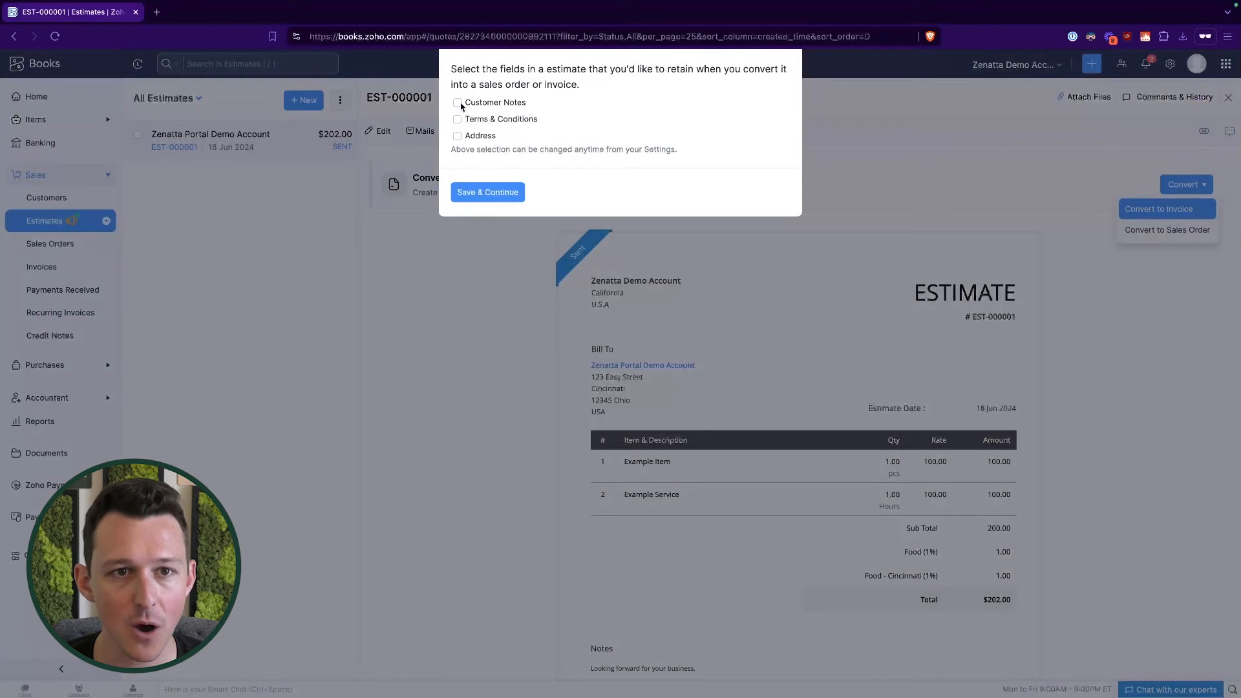
pyautogui.click(457, 102)
pyautogui.click(457, 120)
pyautogui.click(458, 136)
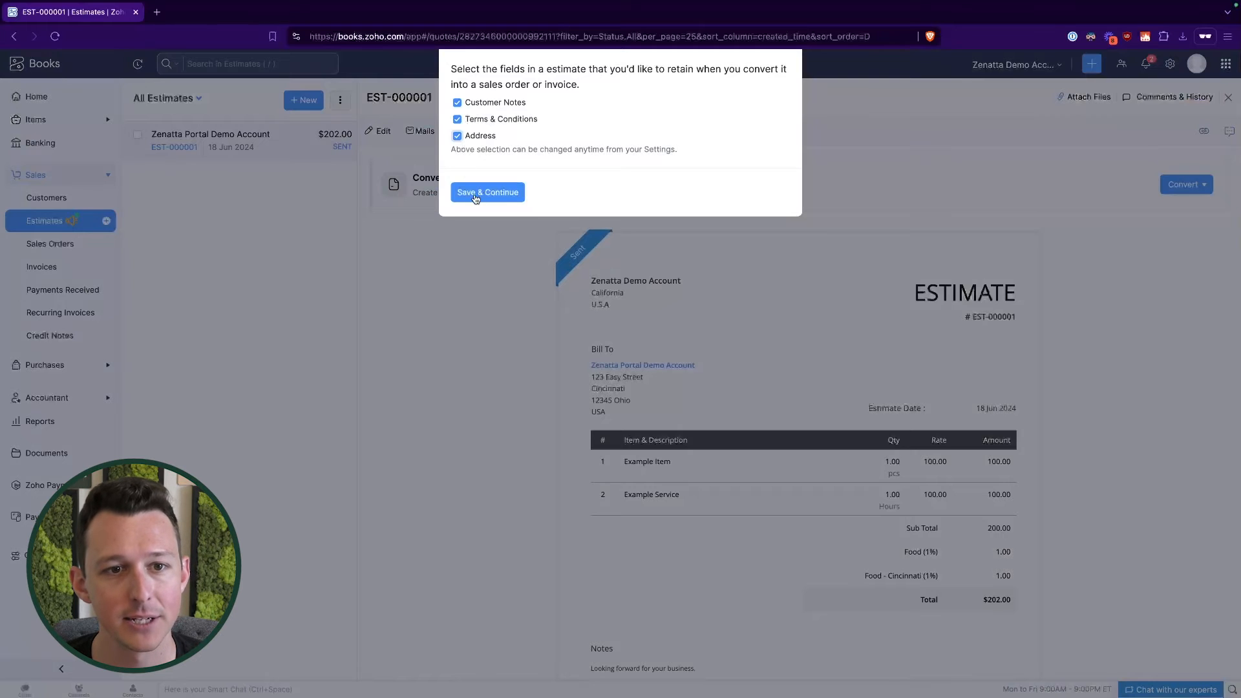
pyautogui.click(488, 192)
# Check the converted invoice, save it as a draft and review its Food and Food - Cincinnati tax lines.
pyautogui.scroll(-7, 427, 308)
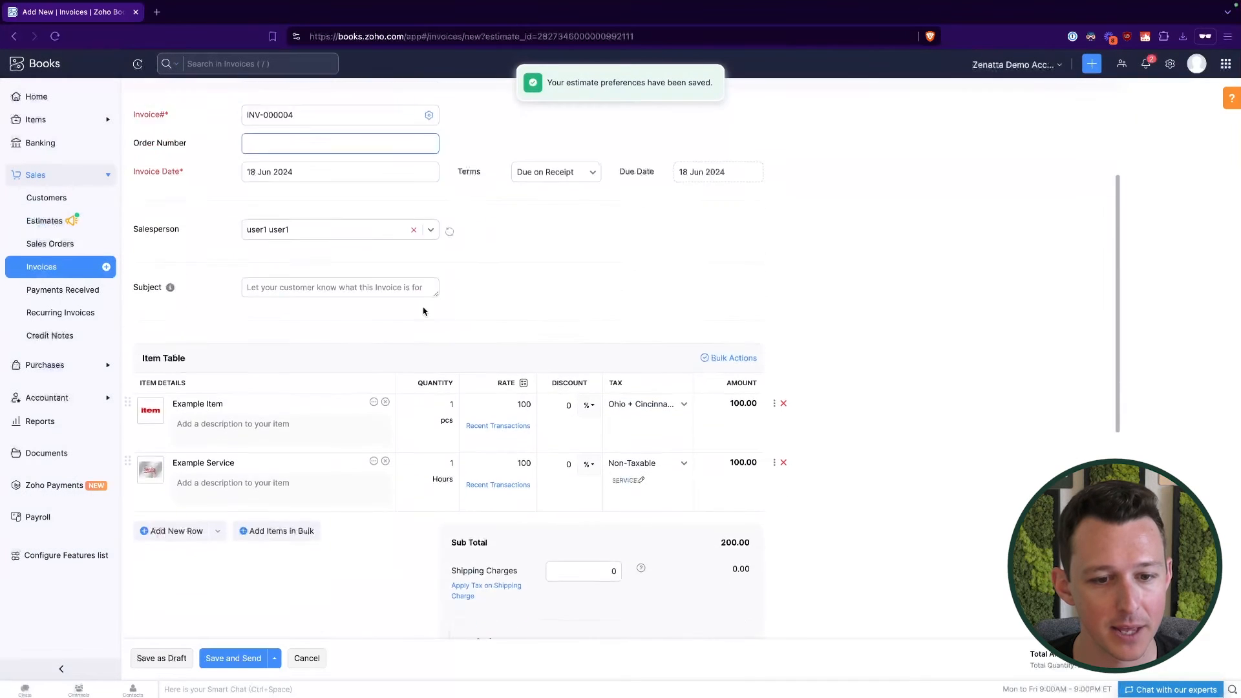
pyautogui.scroll(7, 479, 406)
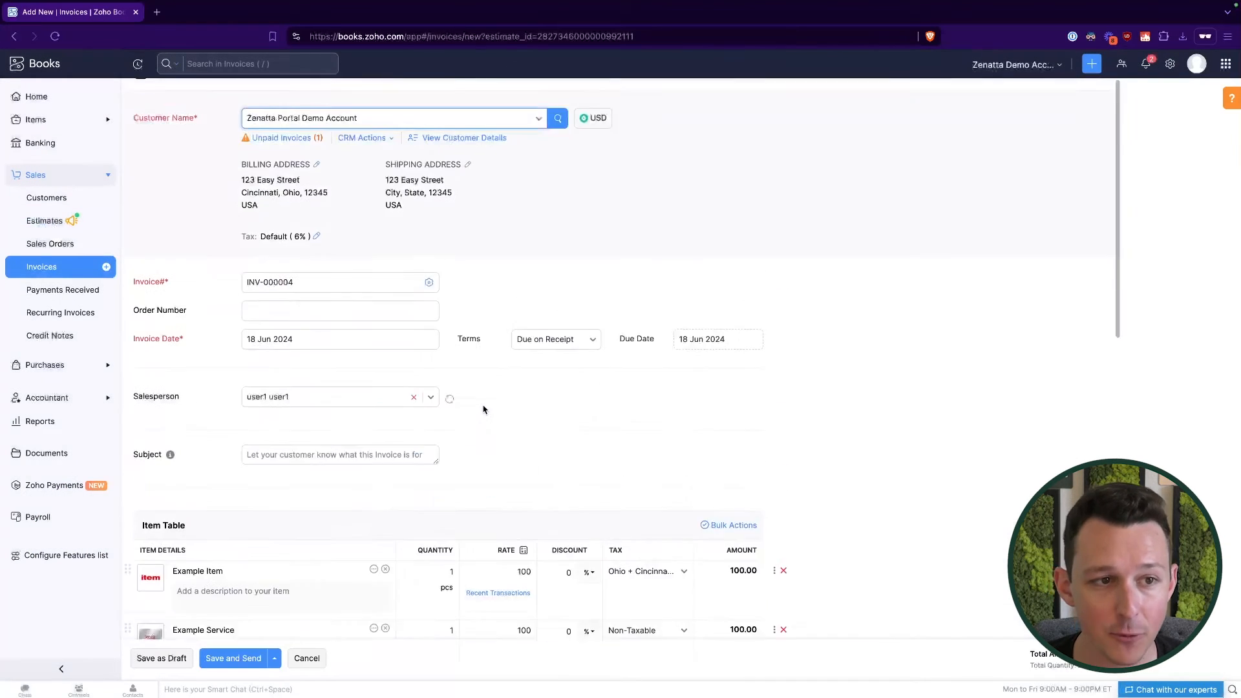
pyautogui.scroll(-8, 554, 313)
pyautogui.scroll(2, 556, 279)
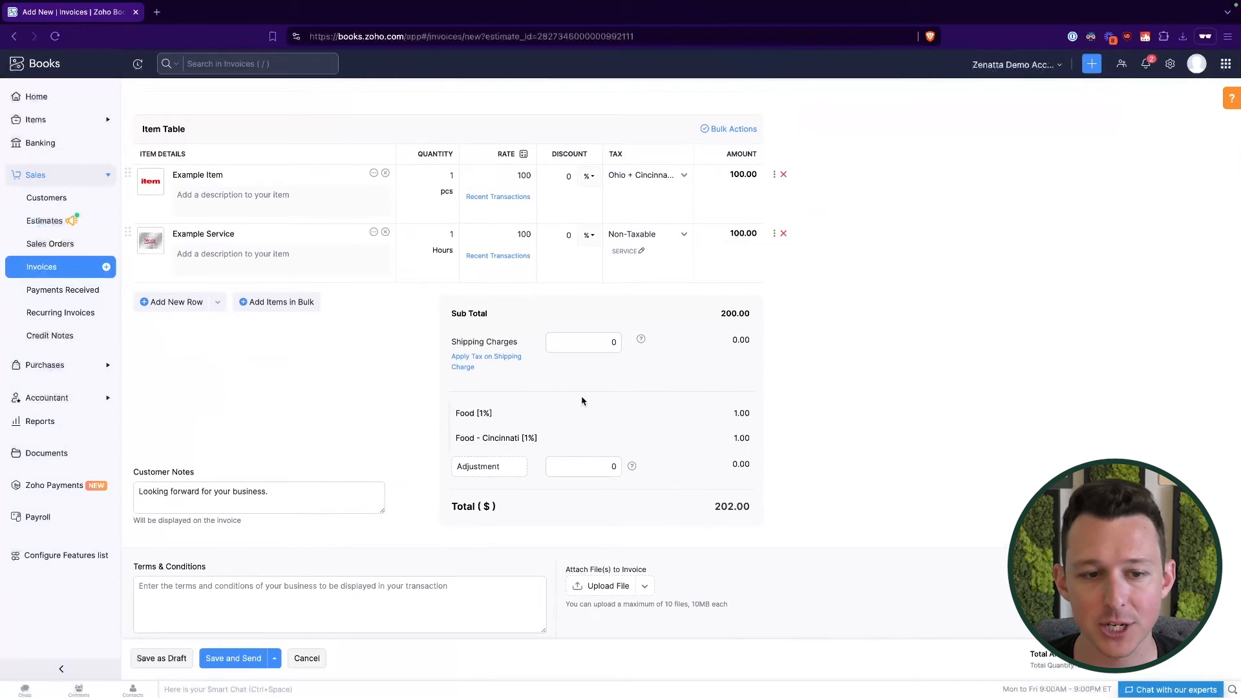
pyautogui.scroll(-4, 582, 401)
pyautogui.click(165, 658)
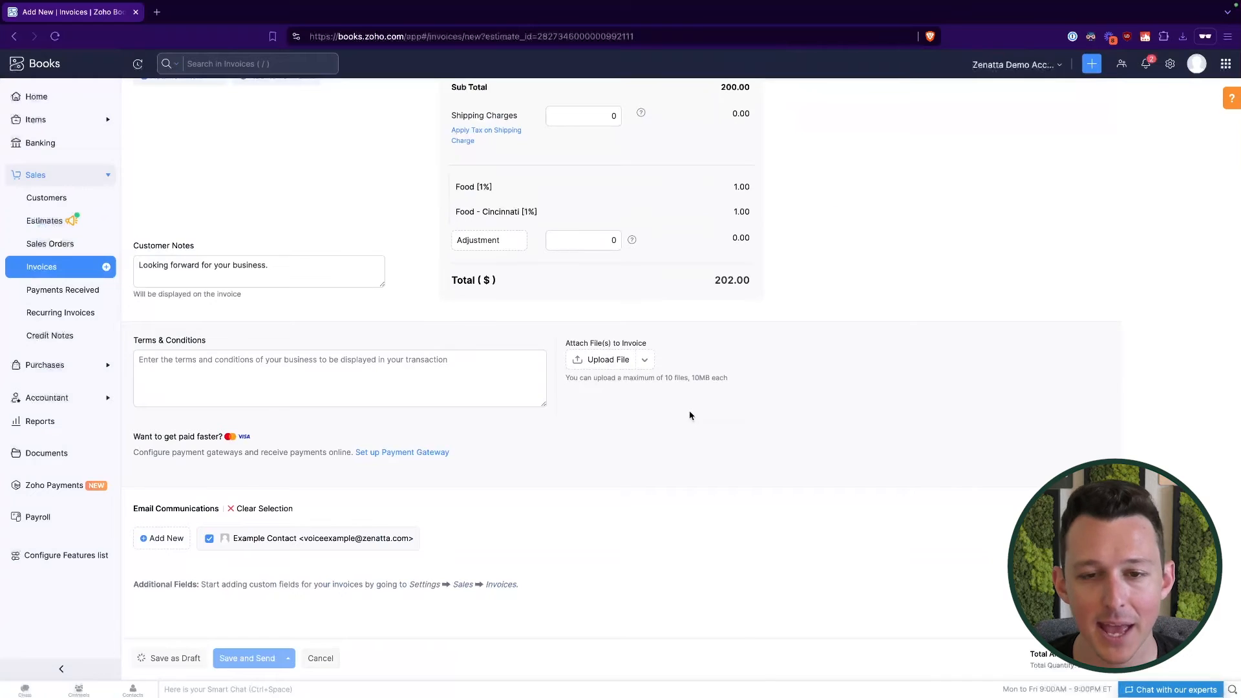
pyautogui.scroll(-3, 816, 404)
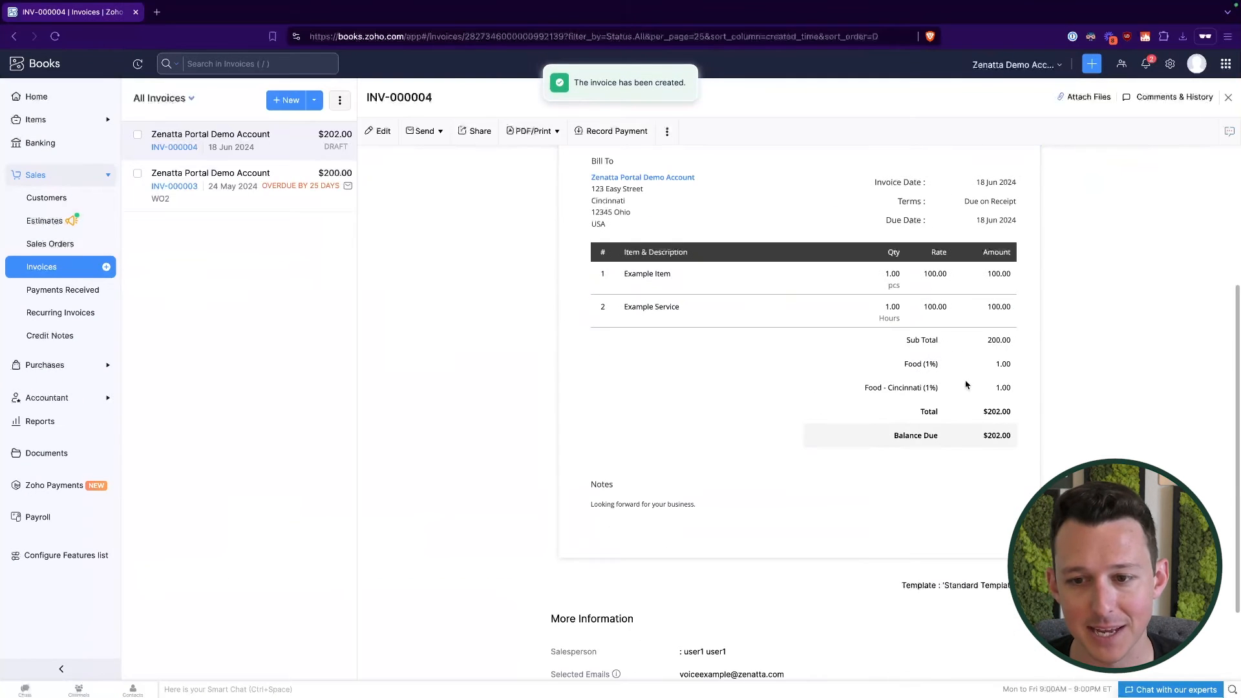
pyautogui.moveTo(905, 362); pyautogui.dragTo(1014, 388)
pyautogui.click(1014, 388)
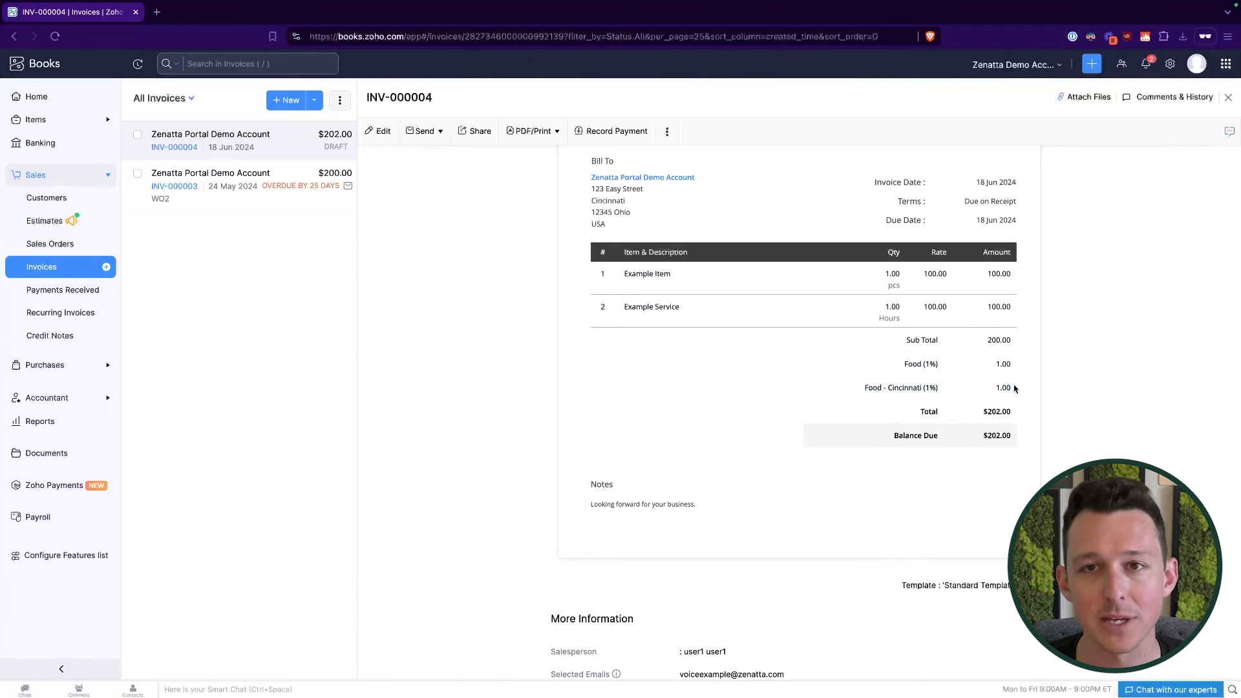
pyautogui.moveTo(904, 363); pyautogui.dragTo(1011, 389)
pyautogui.click(969, 379)
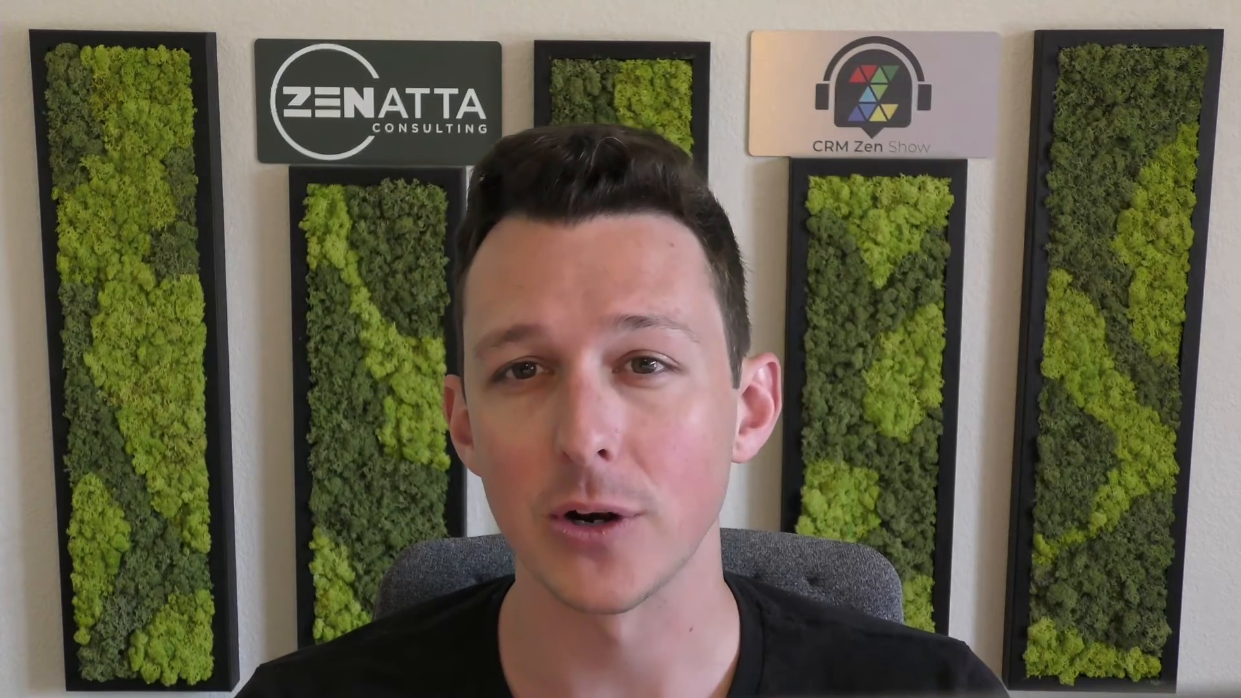